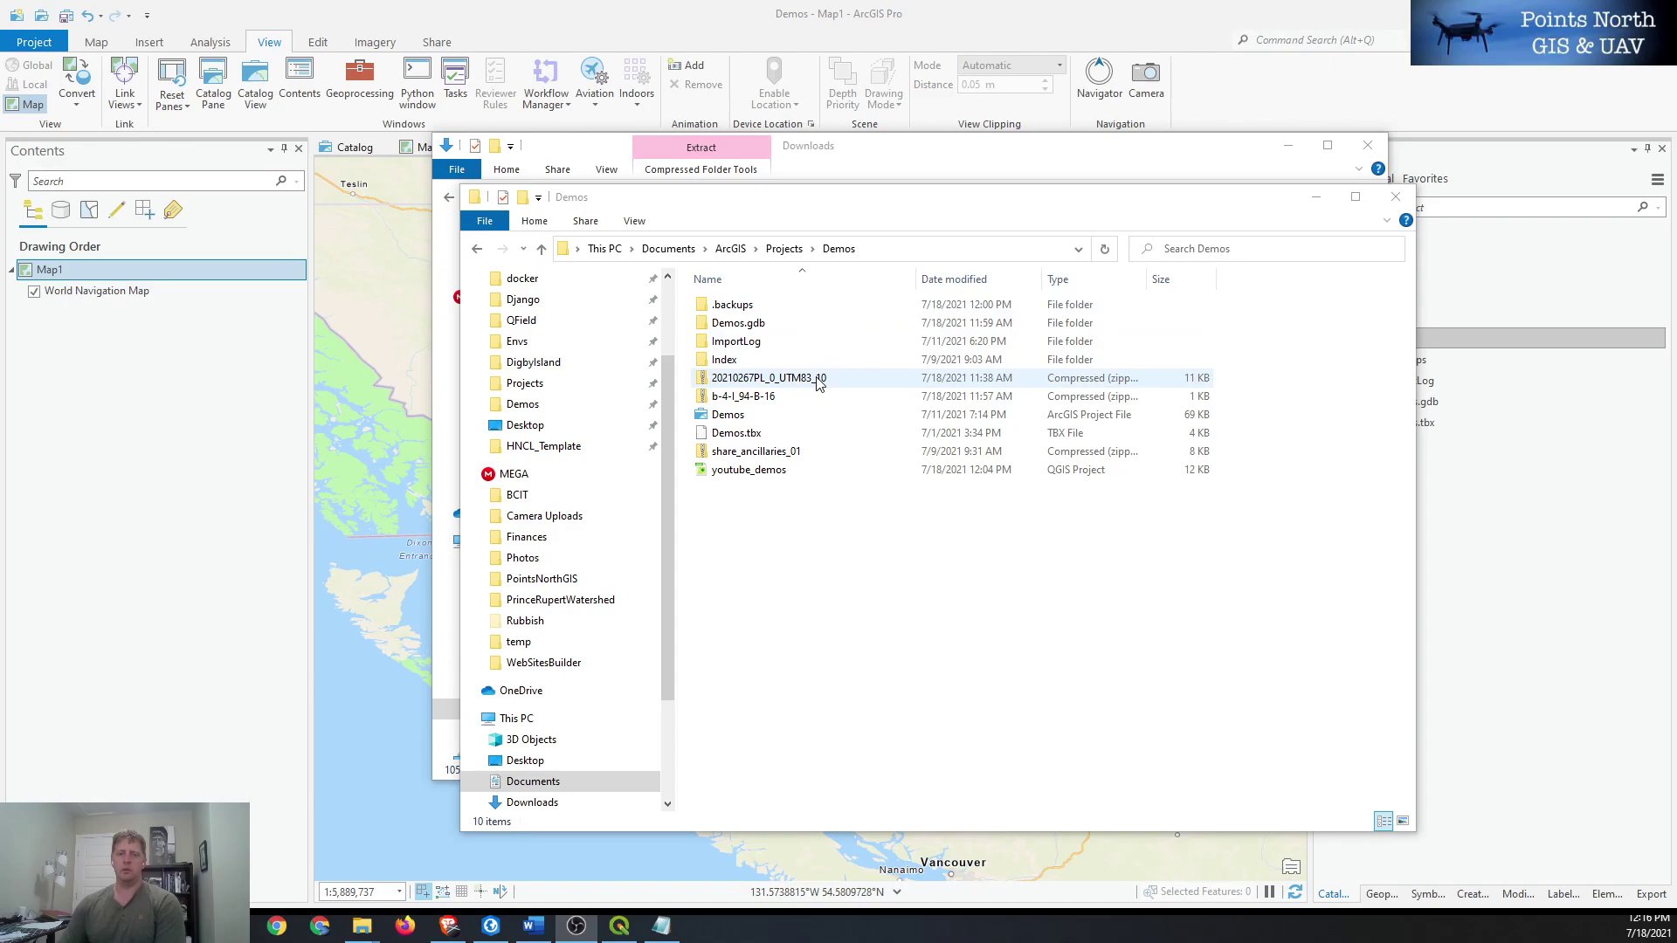
# - Show file name extensions in the Demos folder and select the 20210267PL_0_UTM83_10.zip archive
pyautogui.click(642, 225)
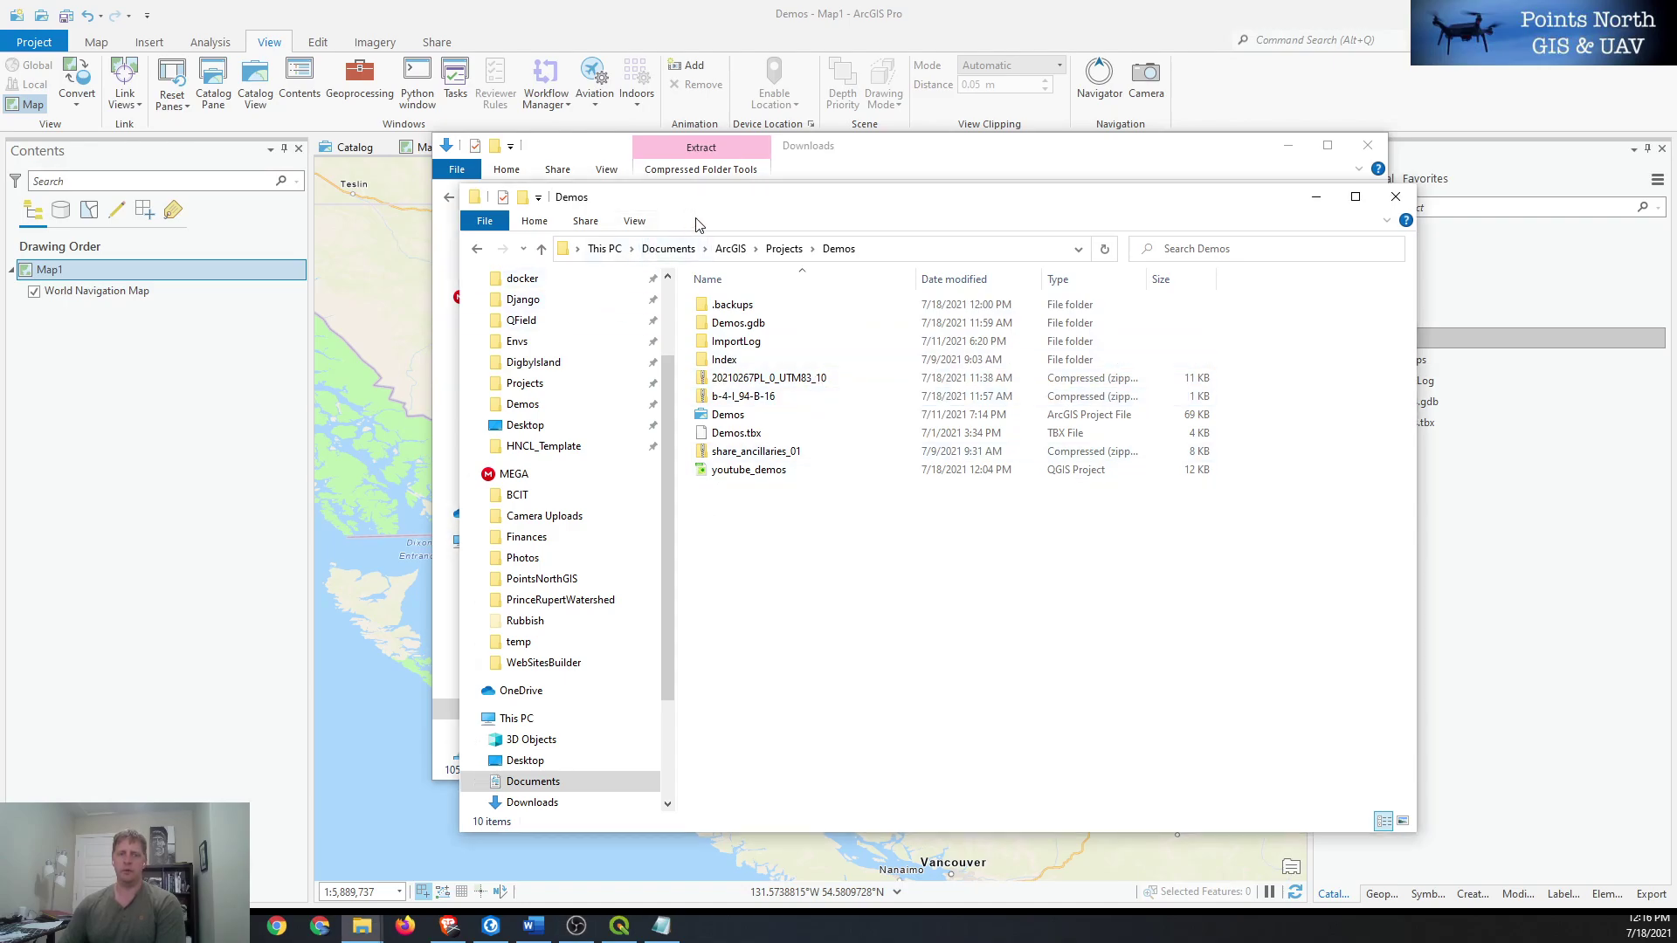
pyautogui.click(634, 221)
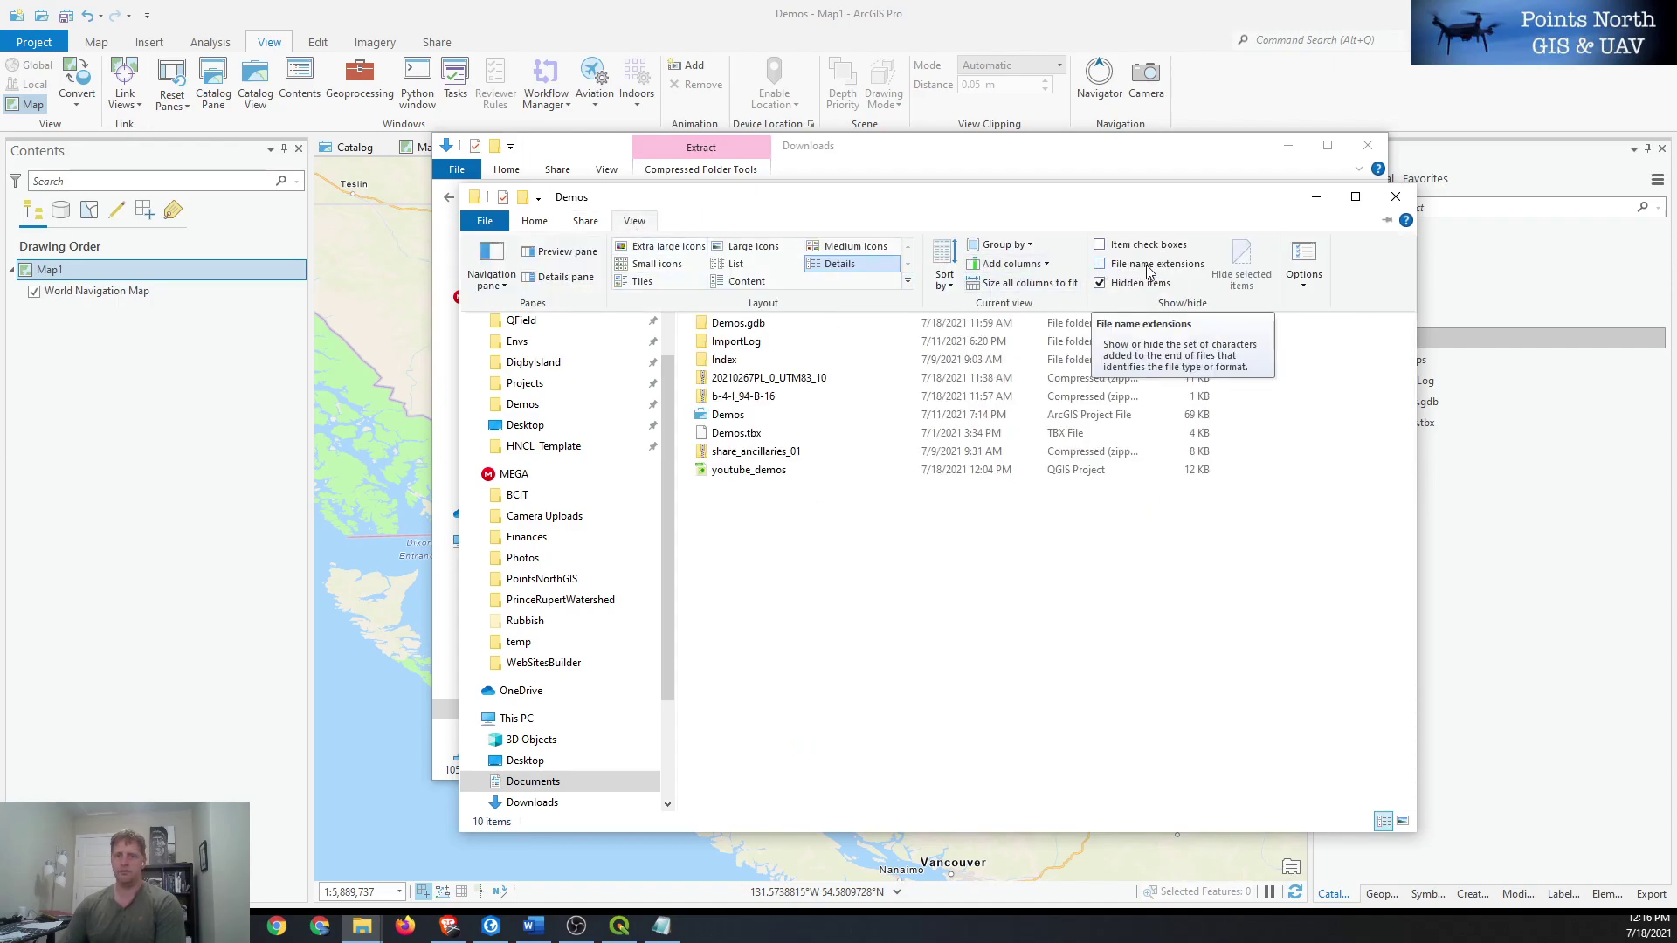
pyautogui.click(1101, 265)
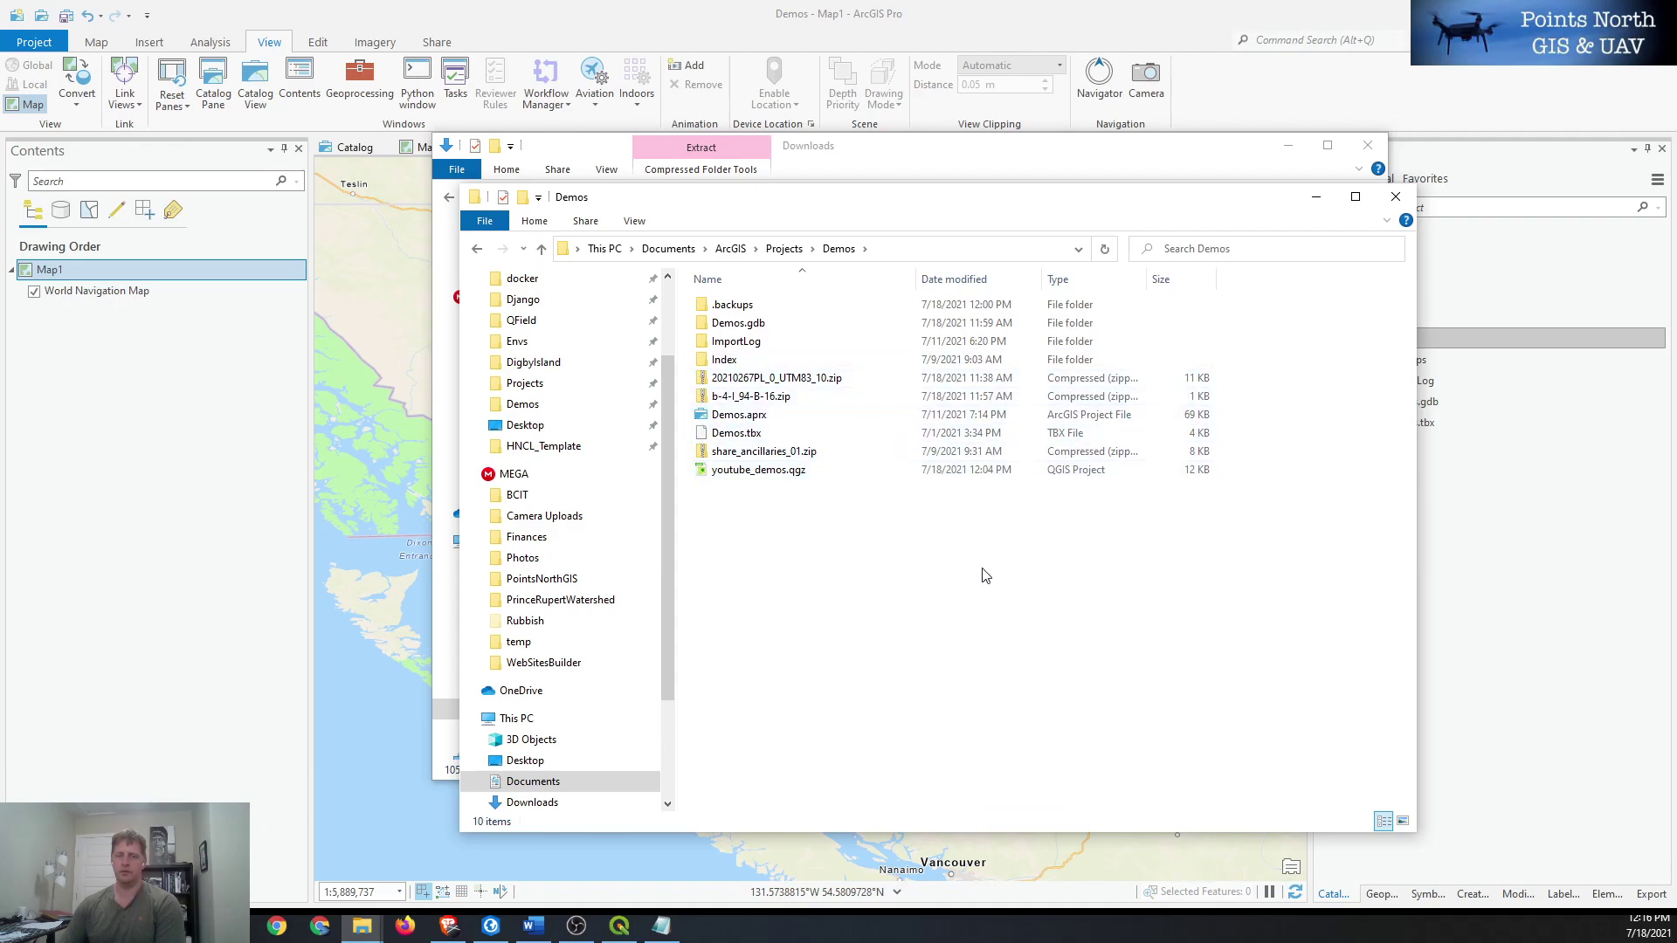
pyautogui.click(770, 378)
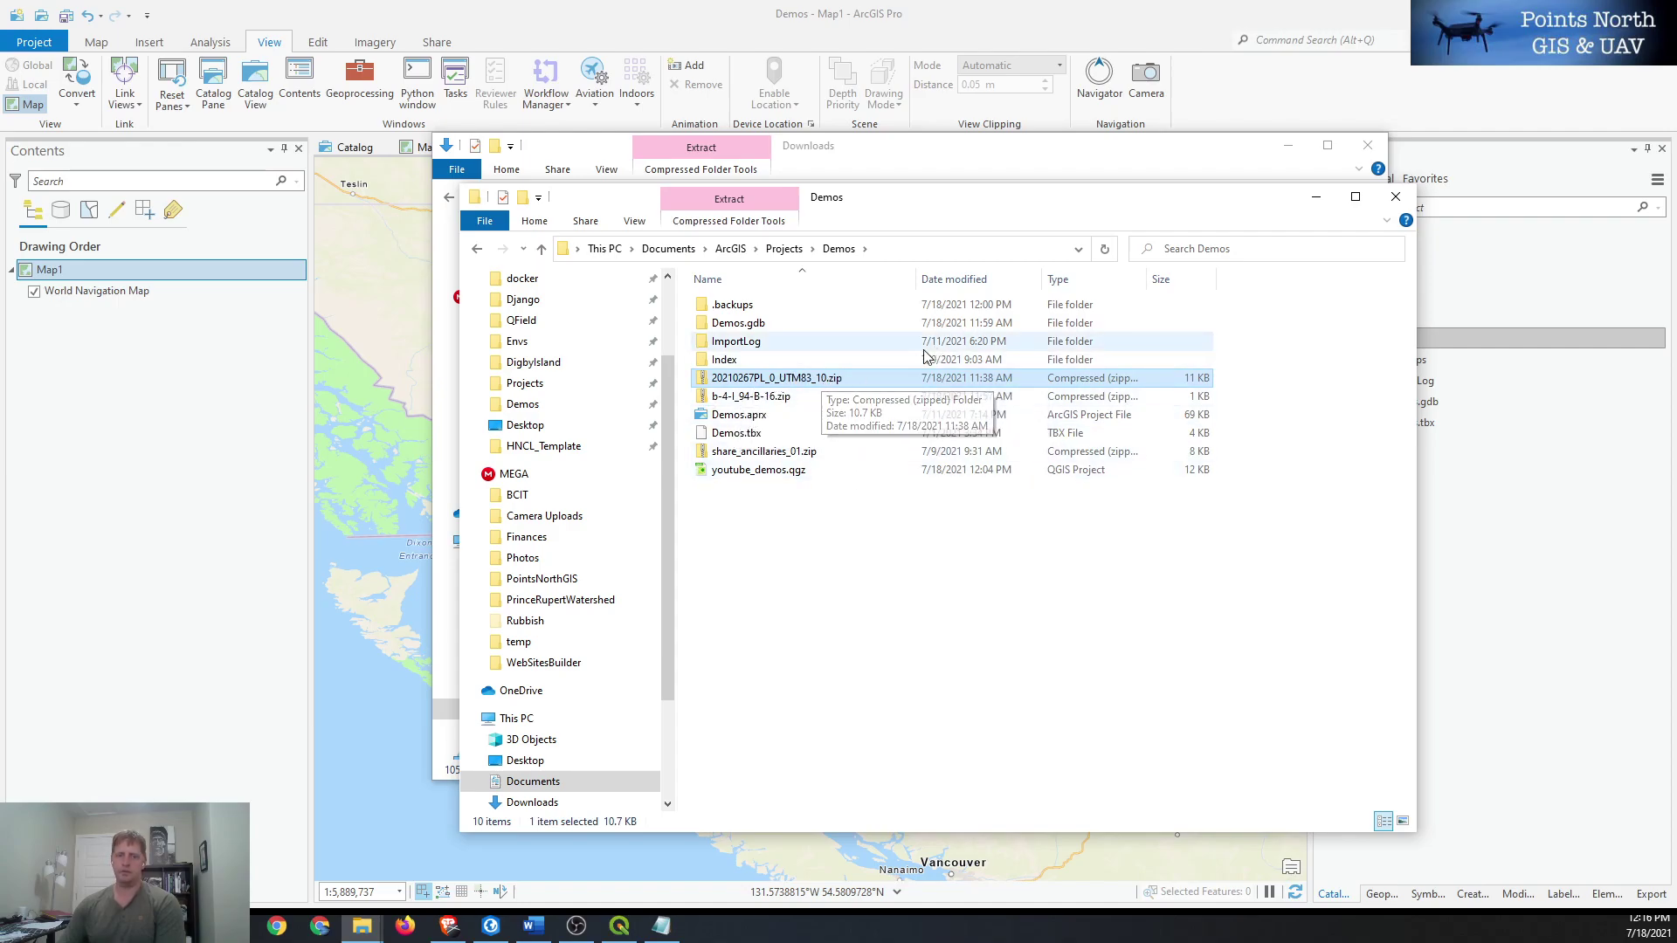
# - Extract all of 20210267PL_0_UTM83_10.zip into the suggested 20210267PL_0_UTM83_10 folder
pyautogui.rightClick(767, 383)
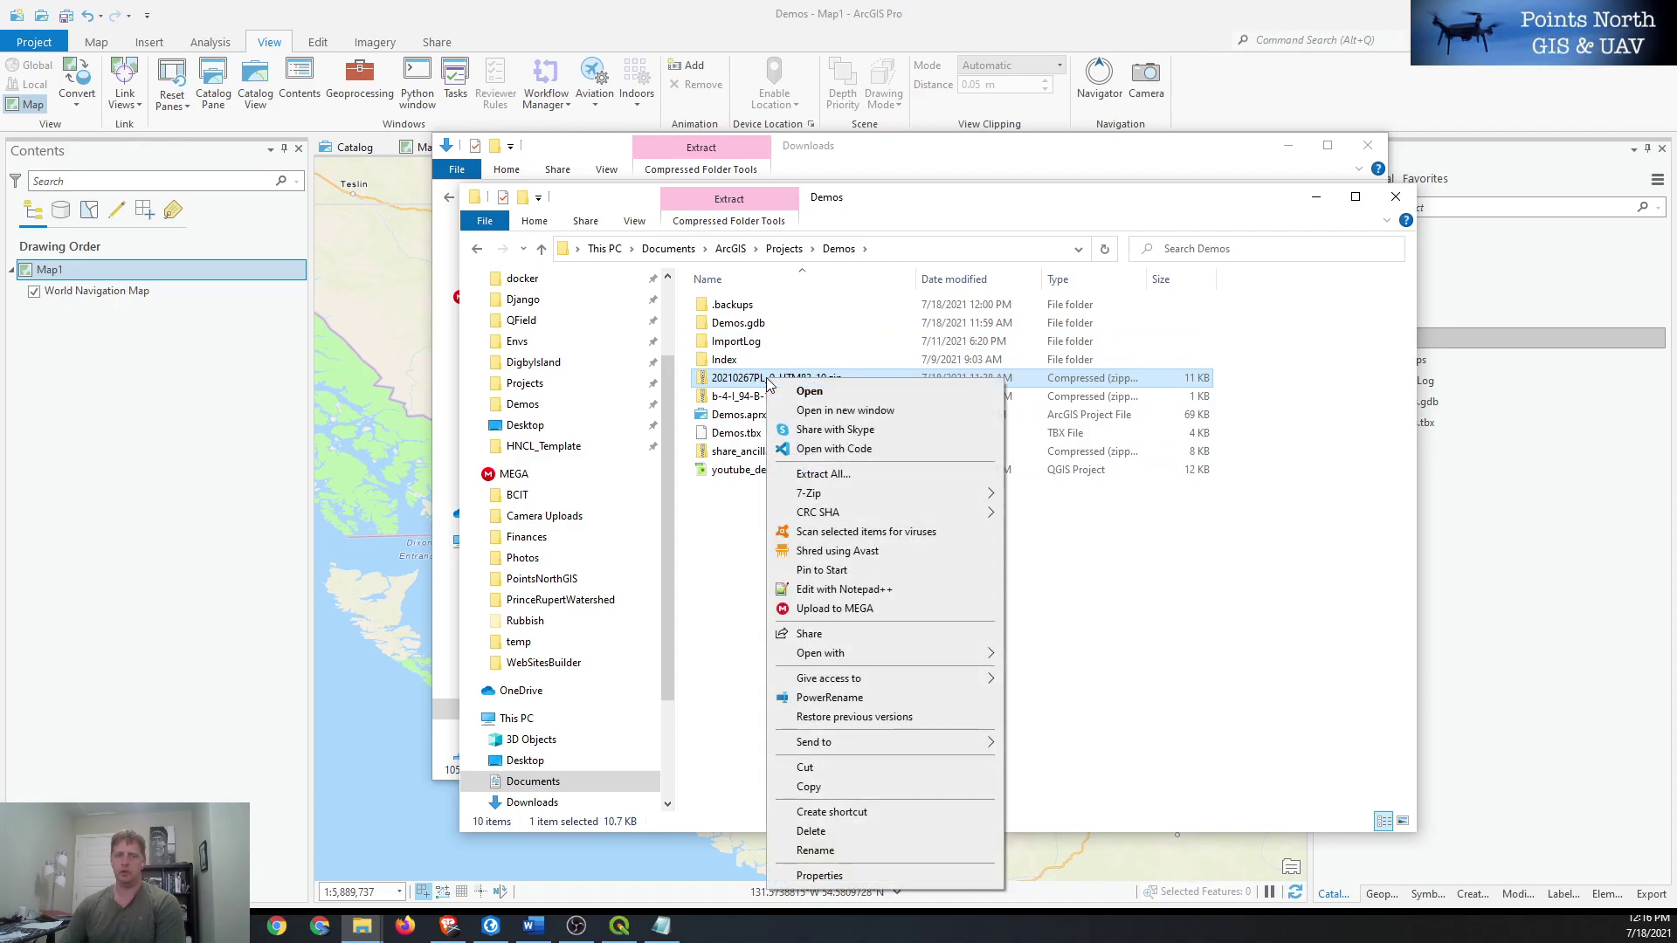
pyautogui.click(899, 480)
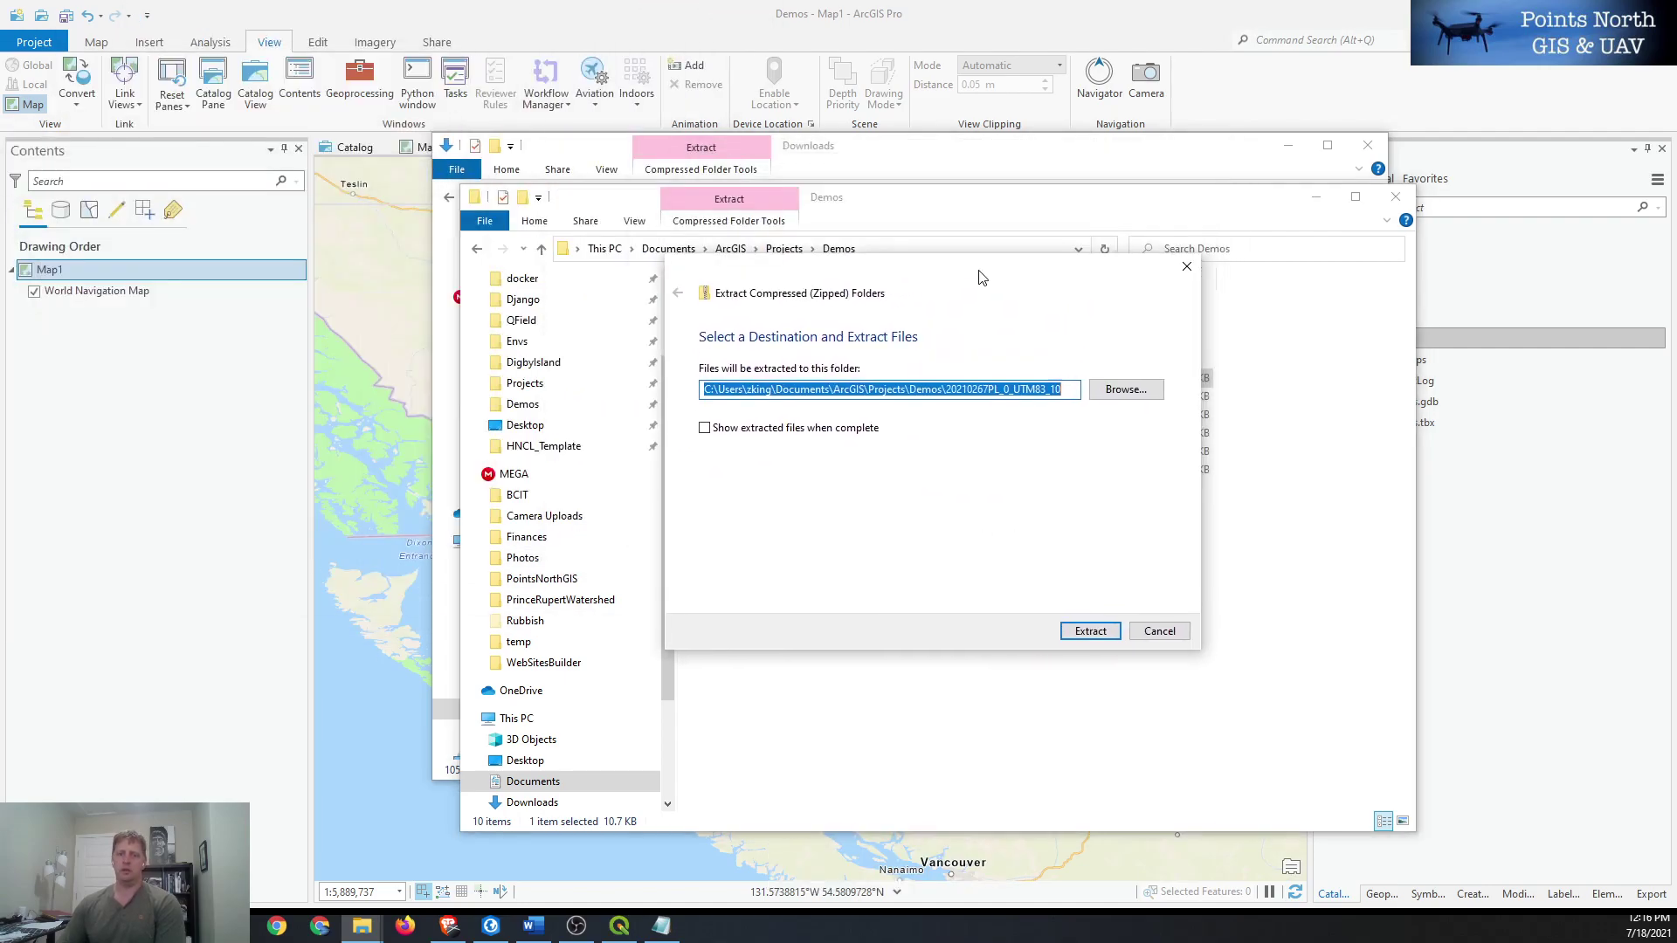
pyautogui.moveTo(952, 297); pyautogui.dragTo(913, 334)
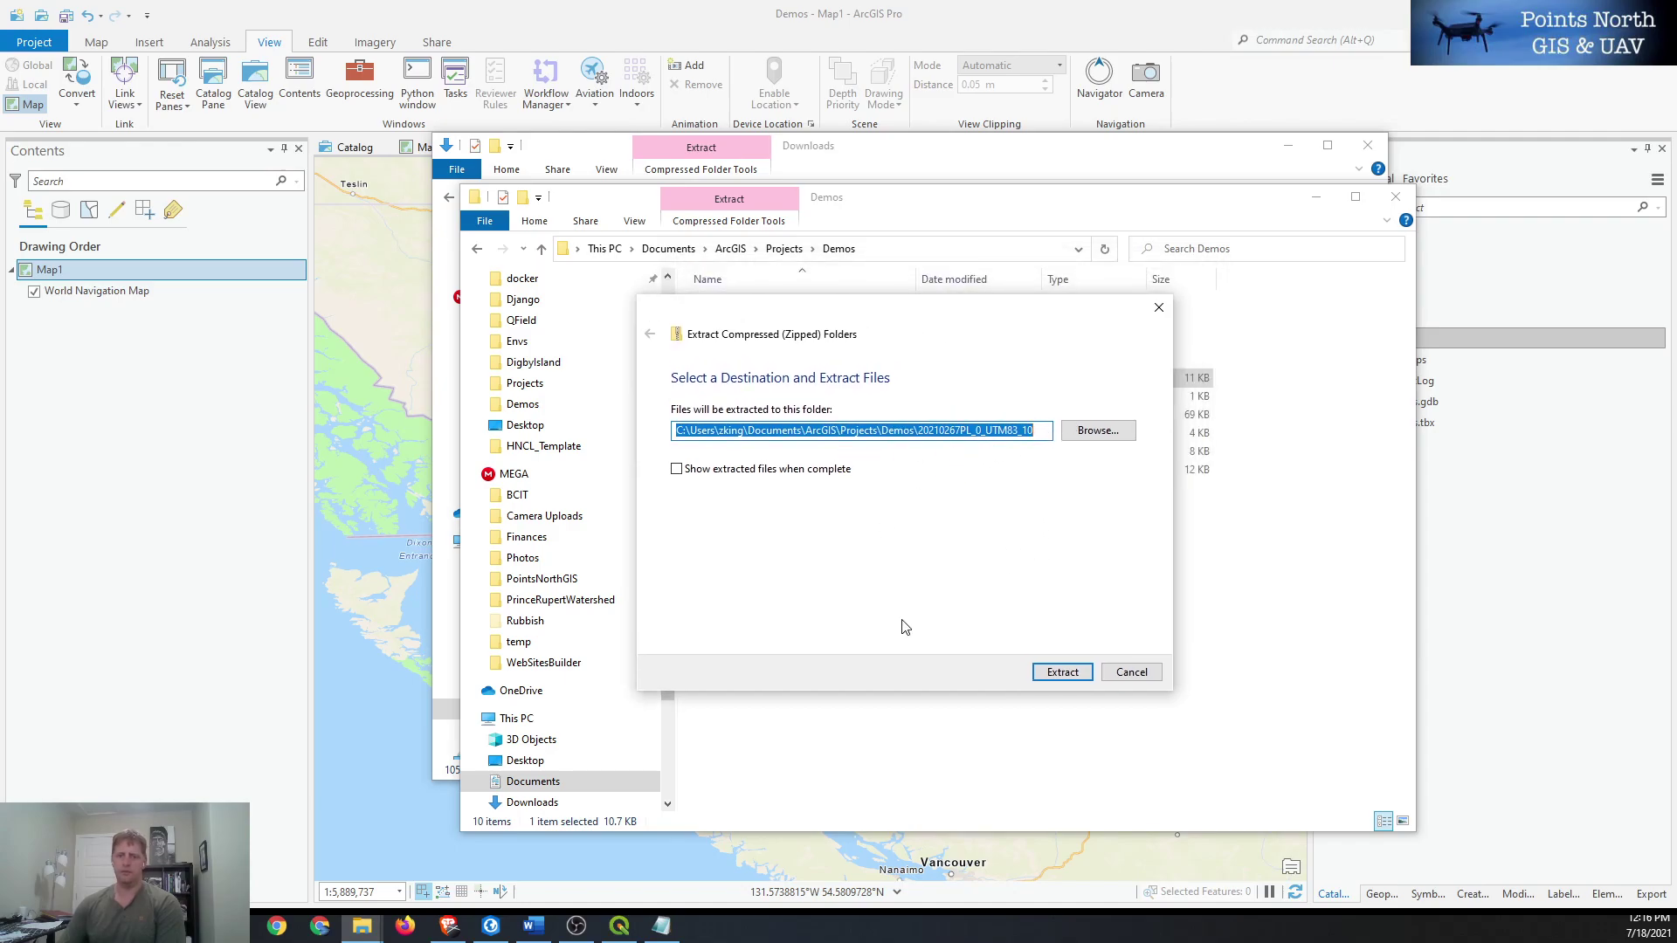
pyautogui.click(1064, 671)
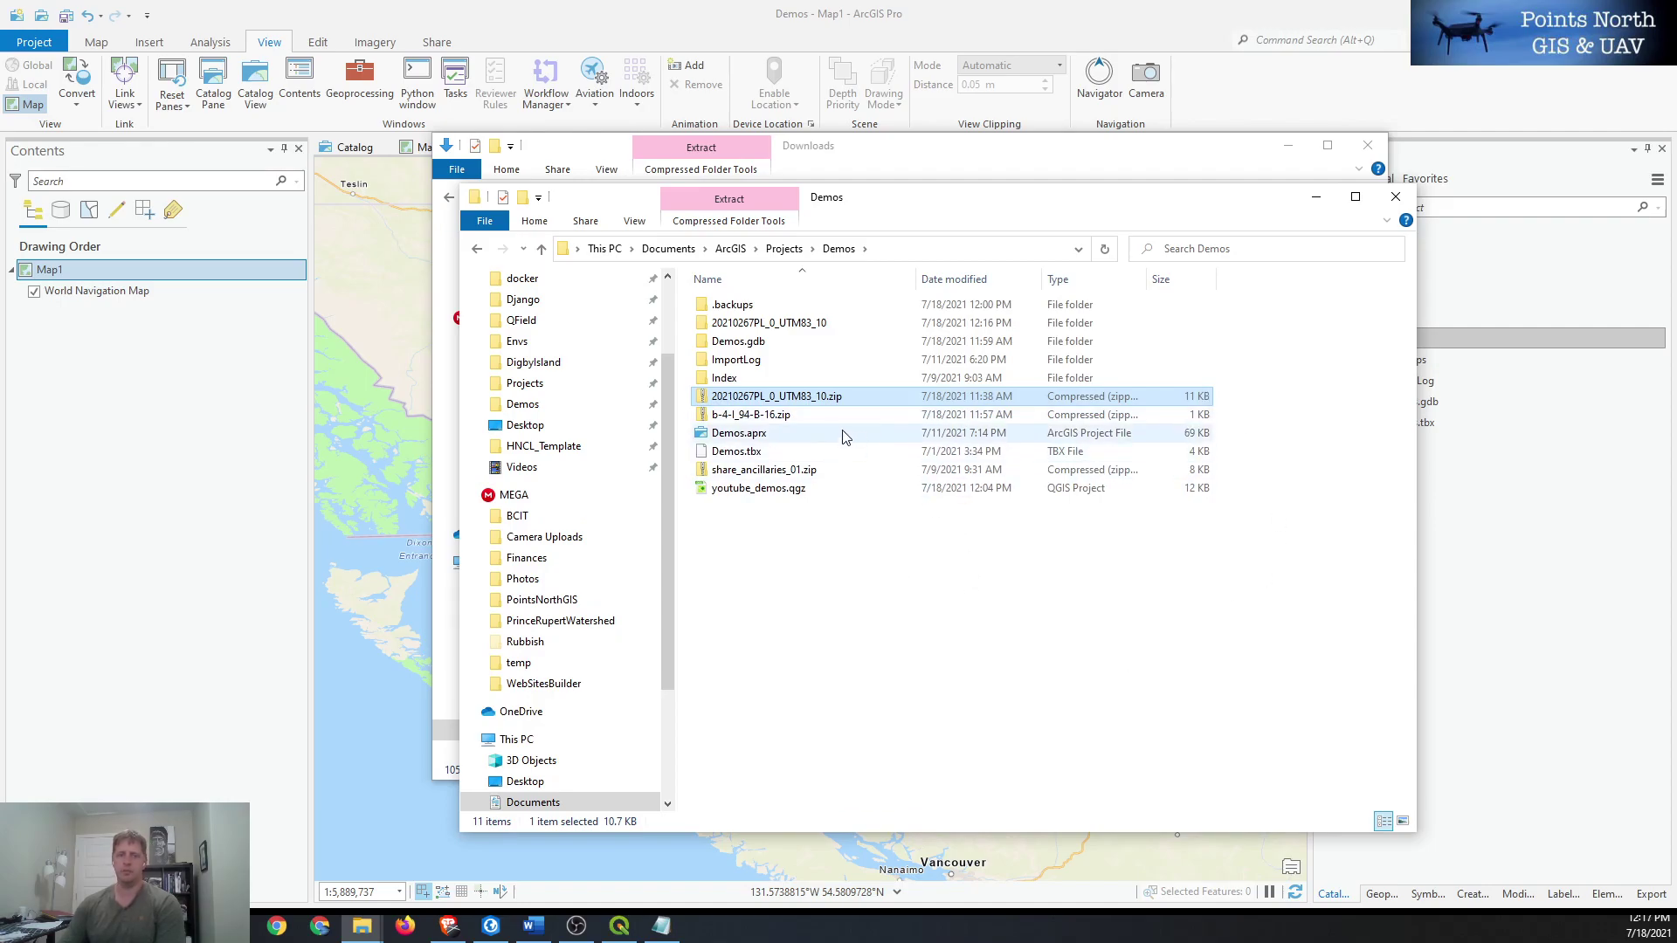
# - Open the extracted 20210267PL_0_UTM83_10 folder and its inner subfolder, then select 20210267PL_0_aa.dbf
pyautogui.click(759, 323)
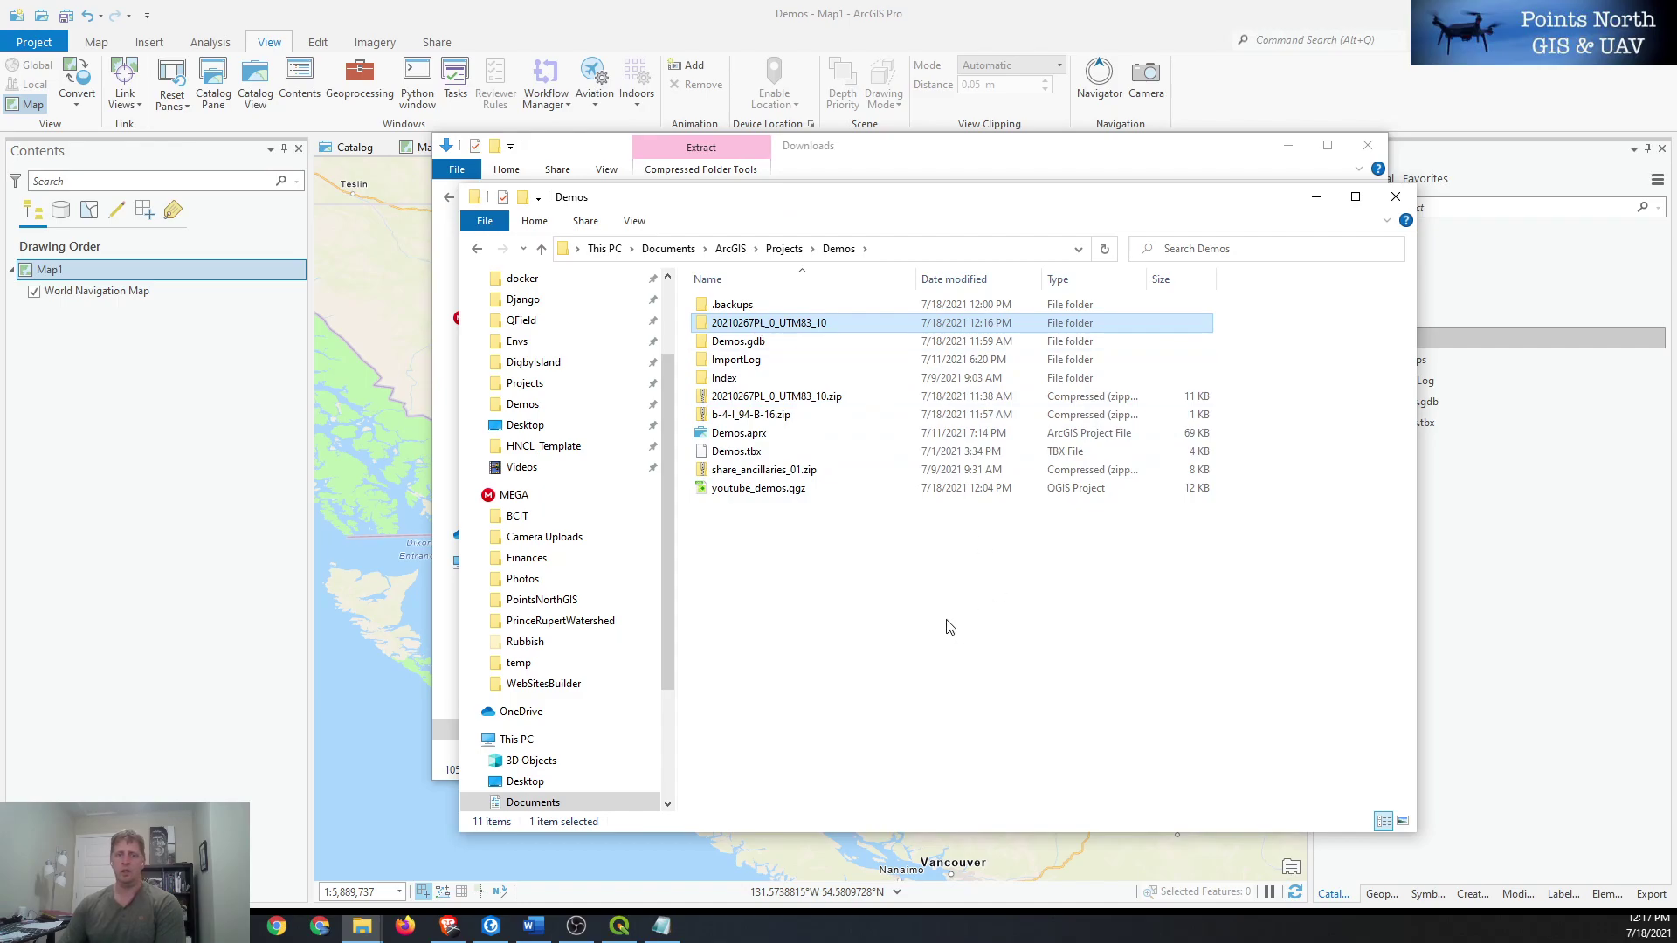
pyautogui.doubleClick(772, 326)
pyautogui.click(784, 306)
pyautogui.doubleClick(783, 305)
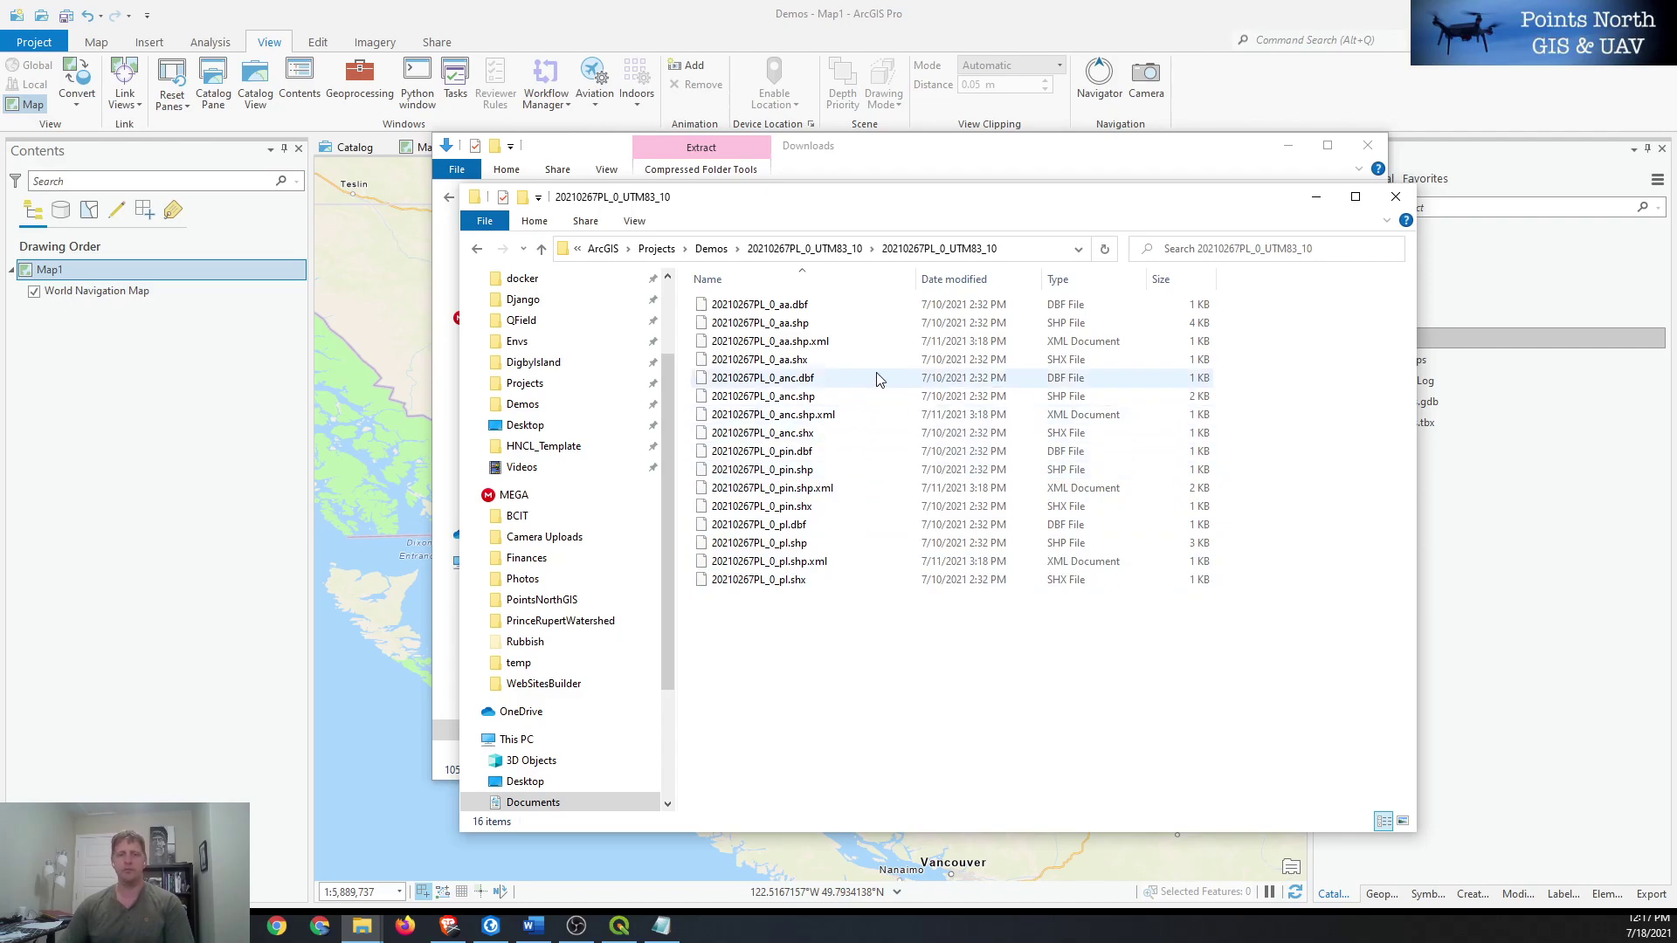
pyautogui.click(820, 308)
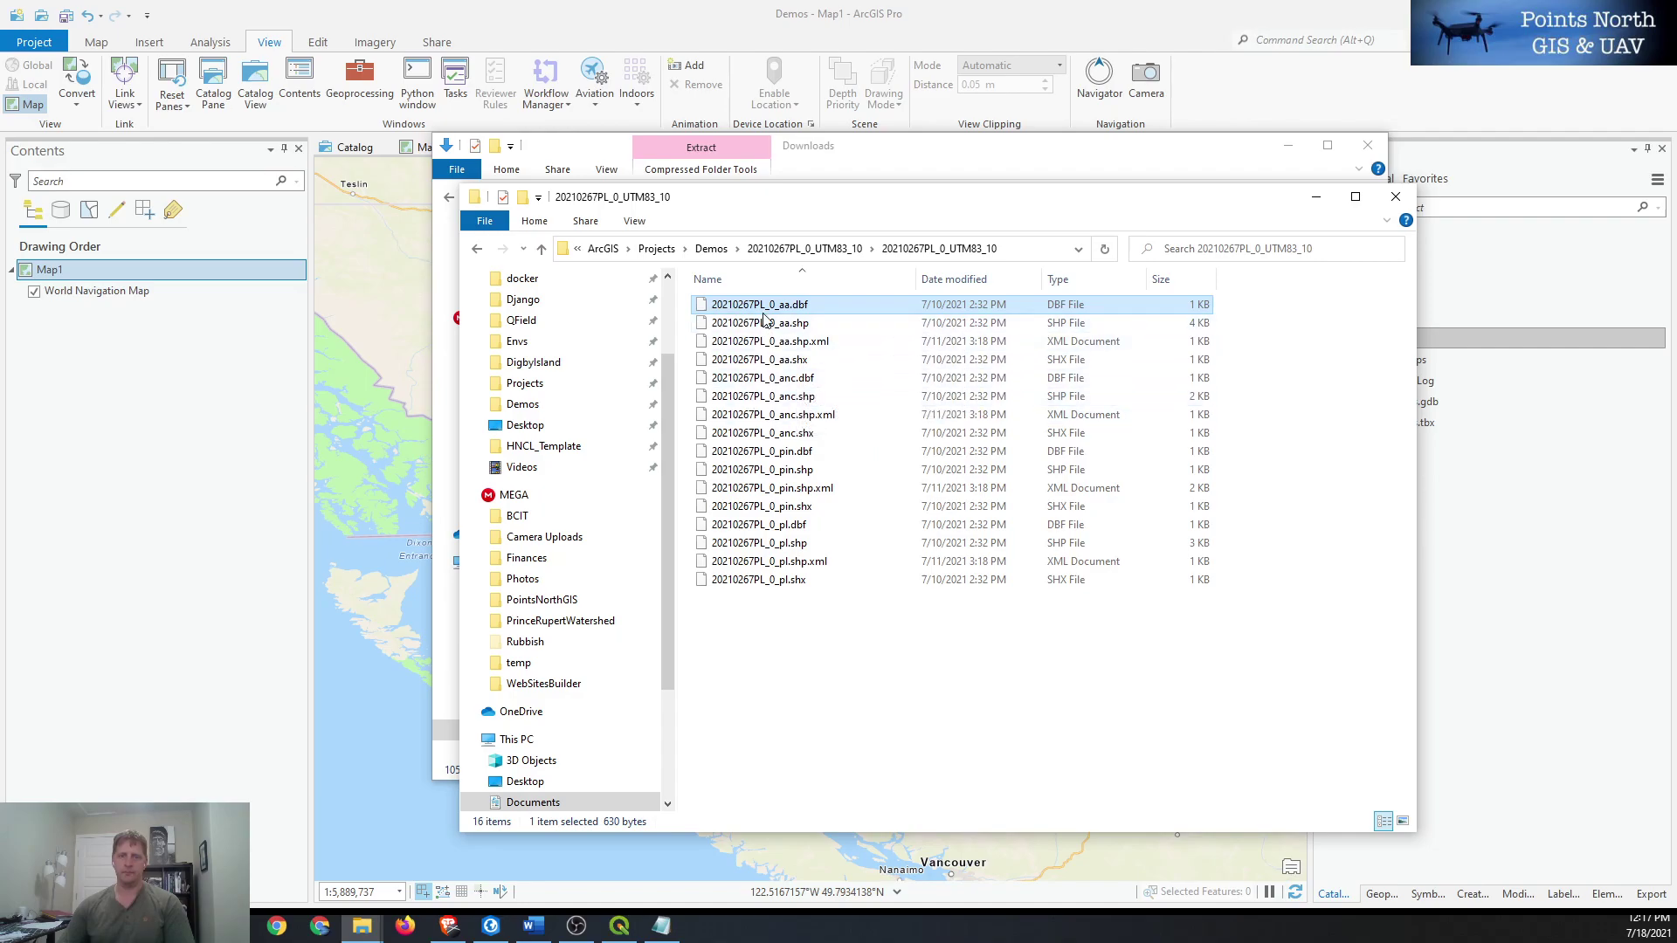
pyautogui.keyDown('shift'); pyautogui.click(741, 362); pyautogui.keyUp('shift')
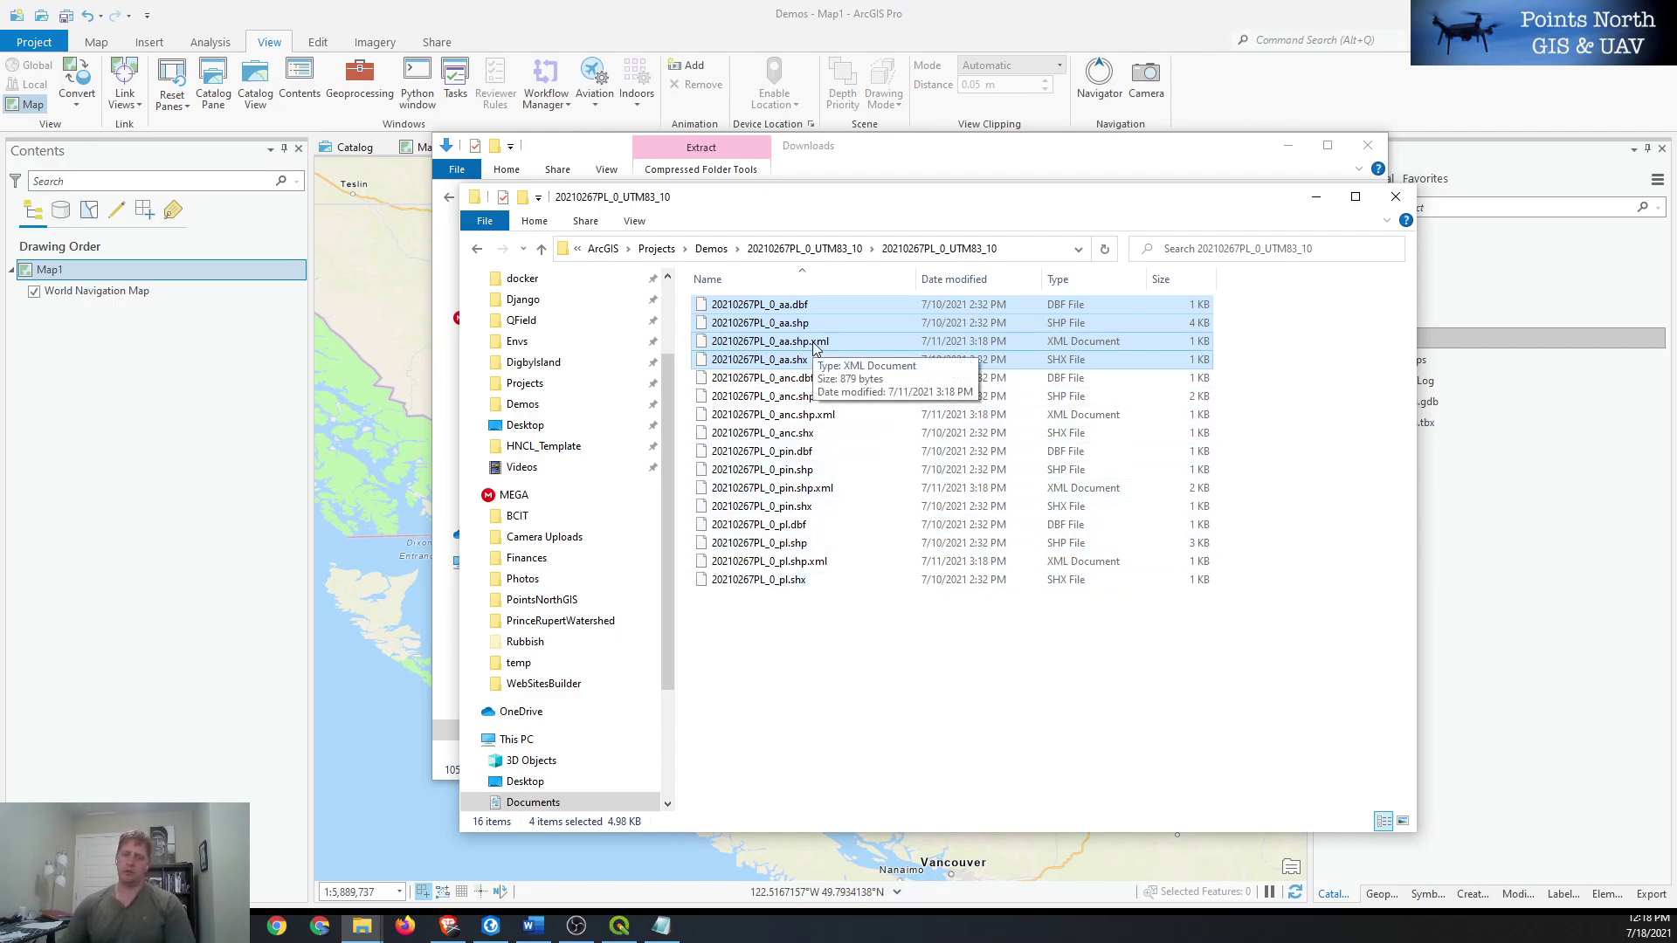
pyautogui.click(873, 665)
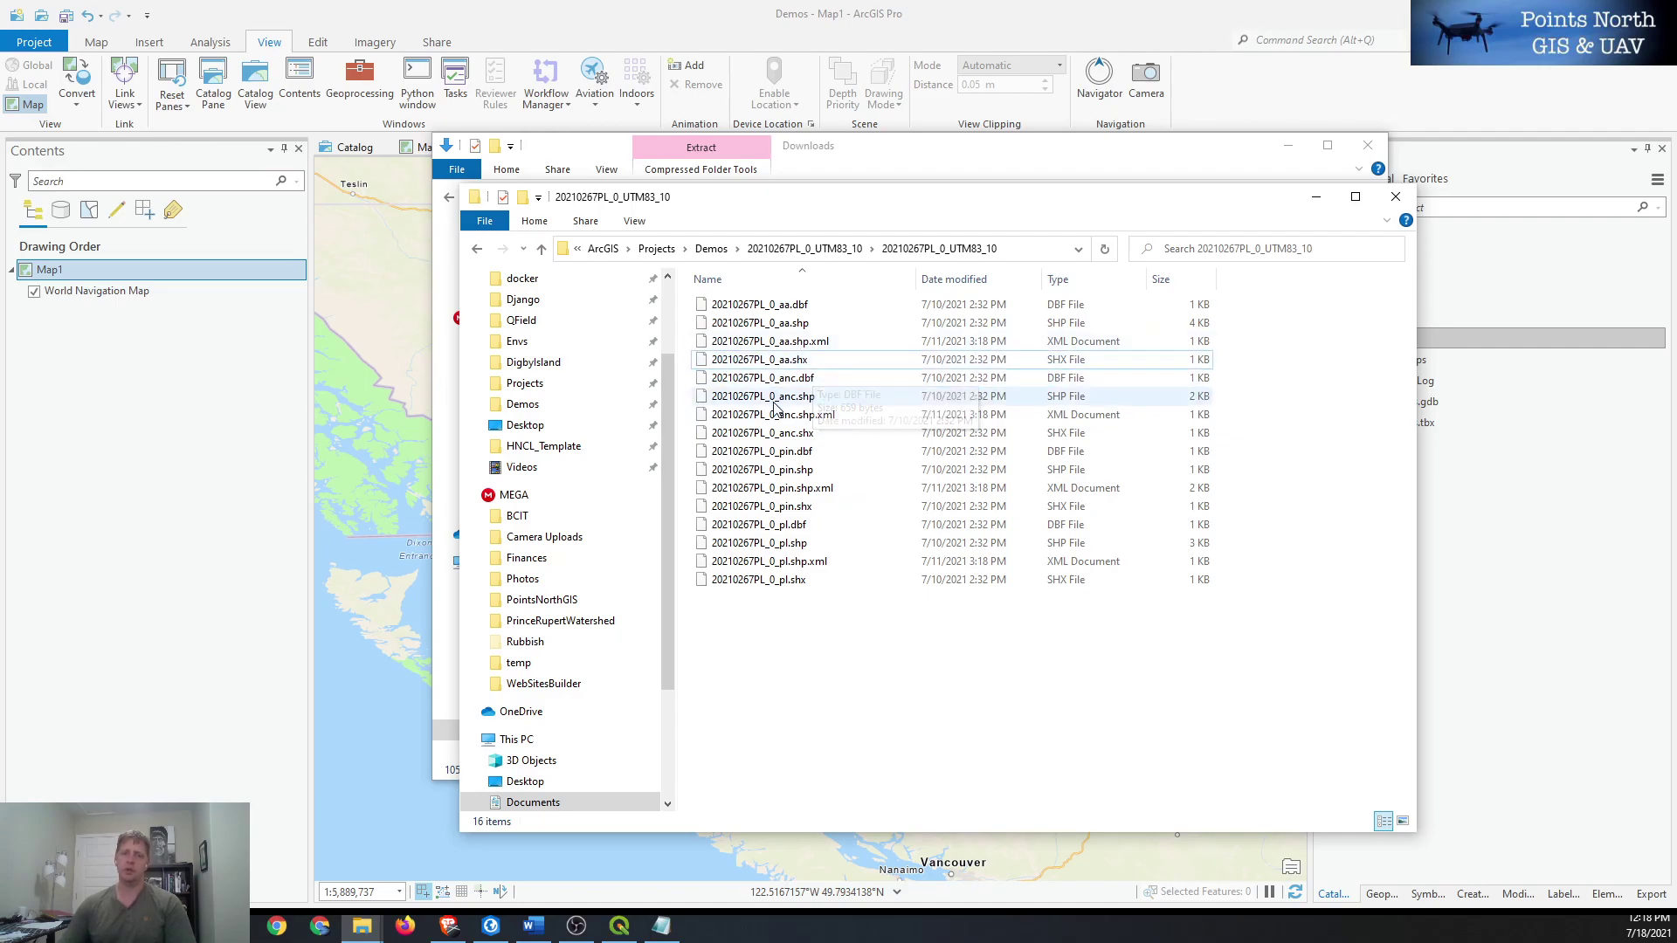
# - Select the aa, anc, pin and pl .shp files and drag them onto the ArcGIS Pro map
pyautogui.click(763, 325)
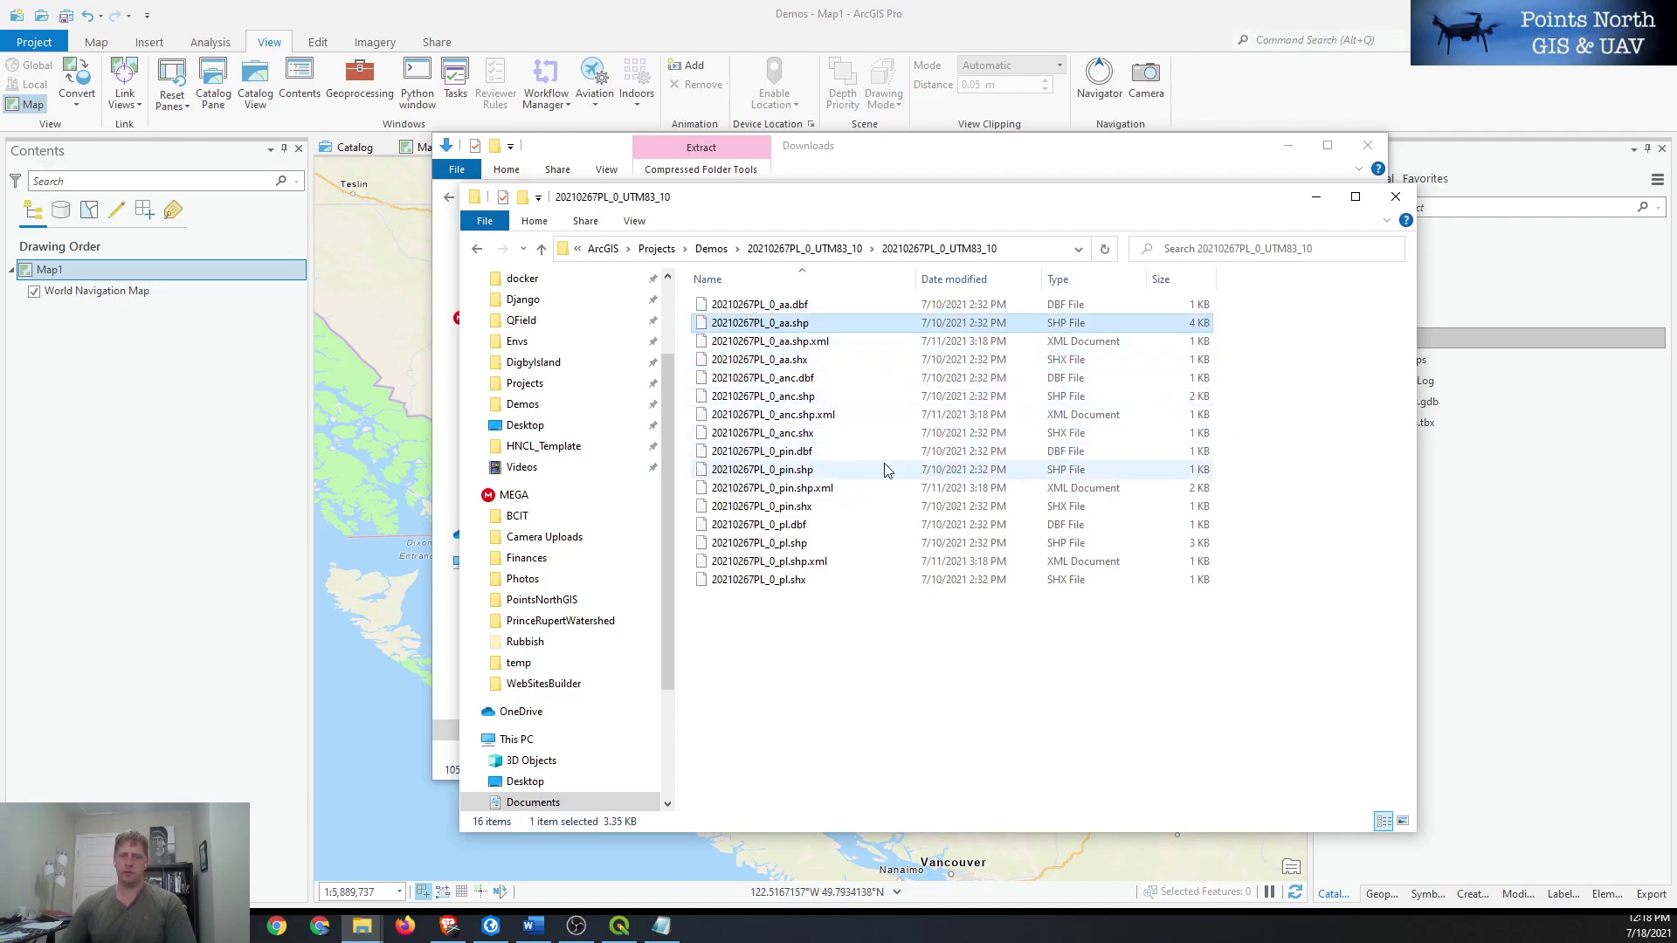
pyautogui.keyDown('ctrl'); pyautogui.click(804, 397); pyautogui.keyUp('ctrl')
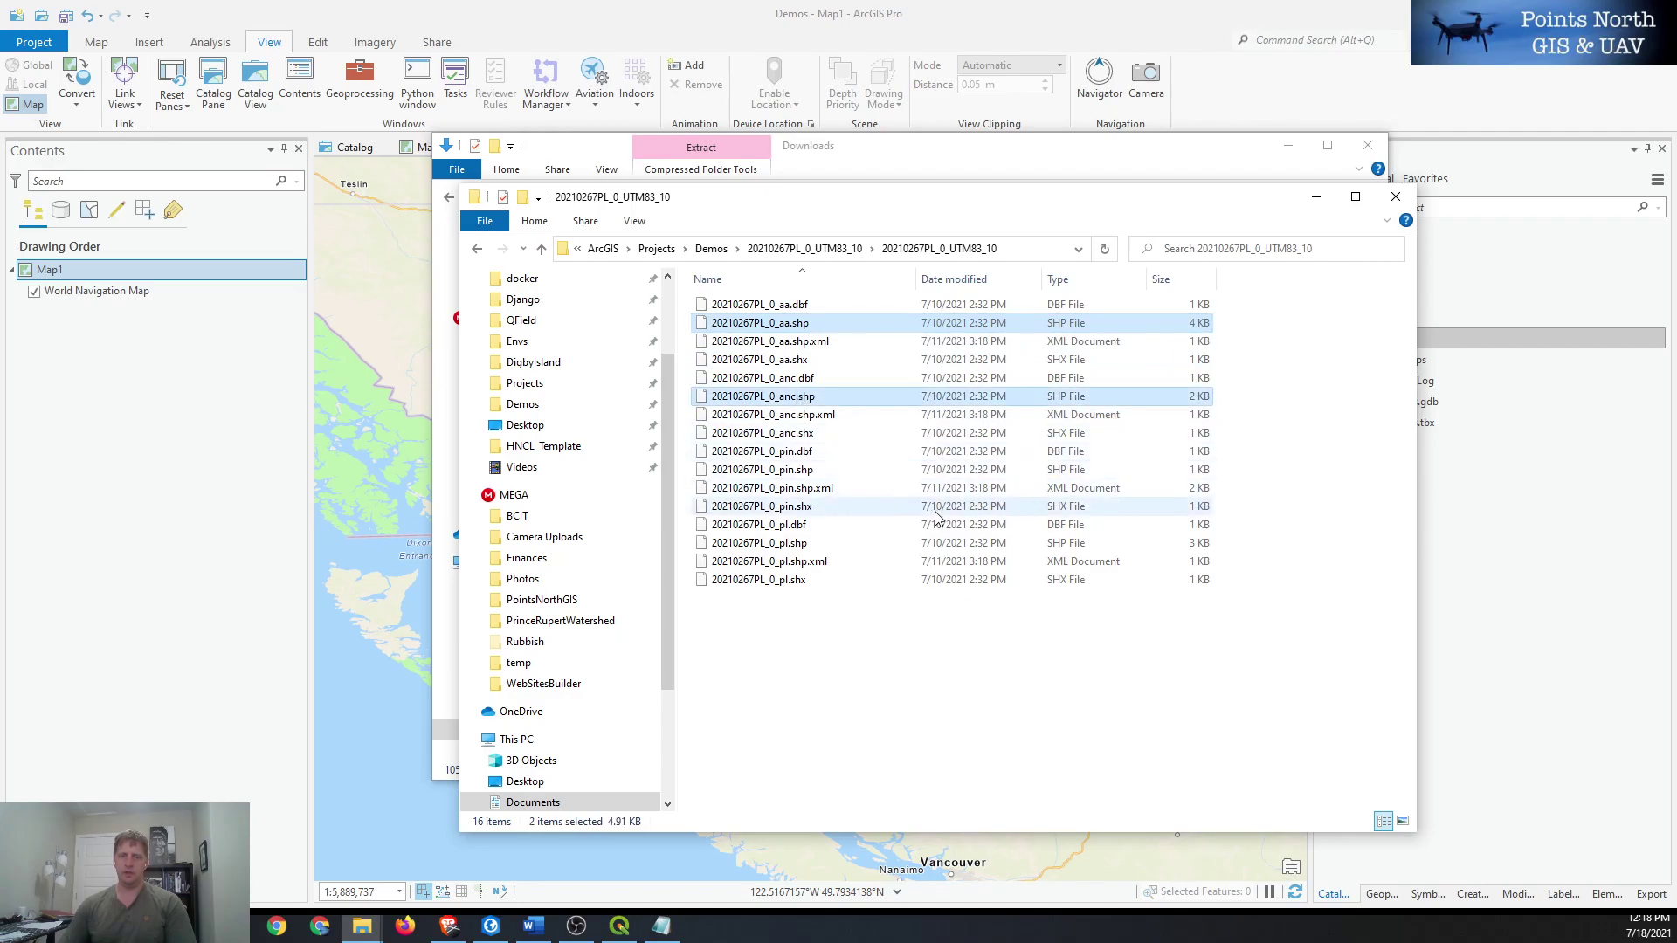
pyautogui.keyDown('ctrl'); pyautogui.click(784, 472); pyautogui.keyUp('ctrl')
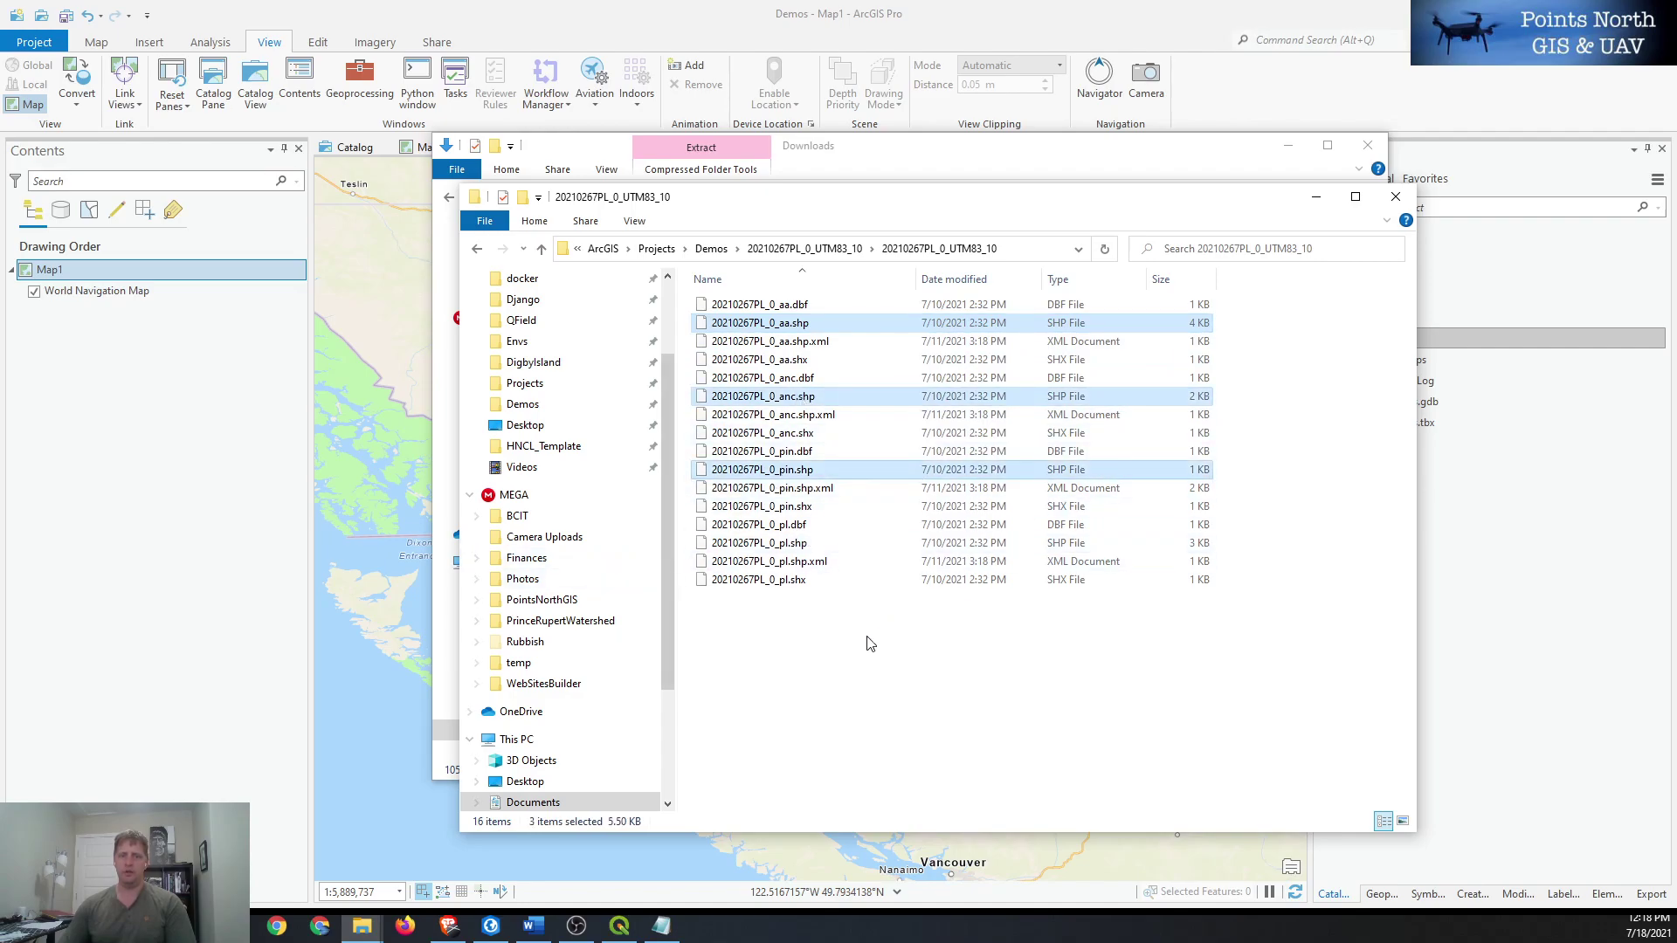
pyautogui.keyDown('ctrl'); pyautogui.click(777, 545); pyautogui.keyUp('ctrl')
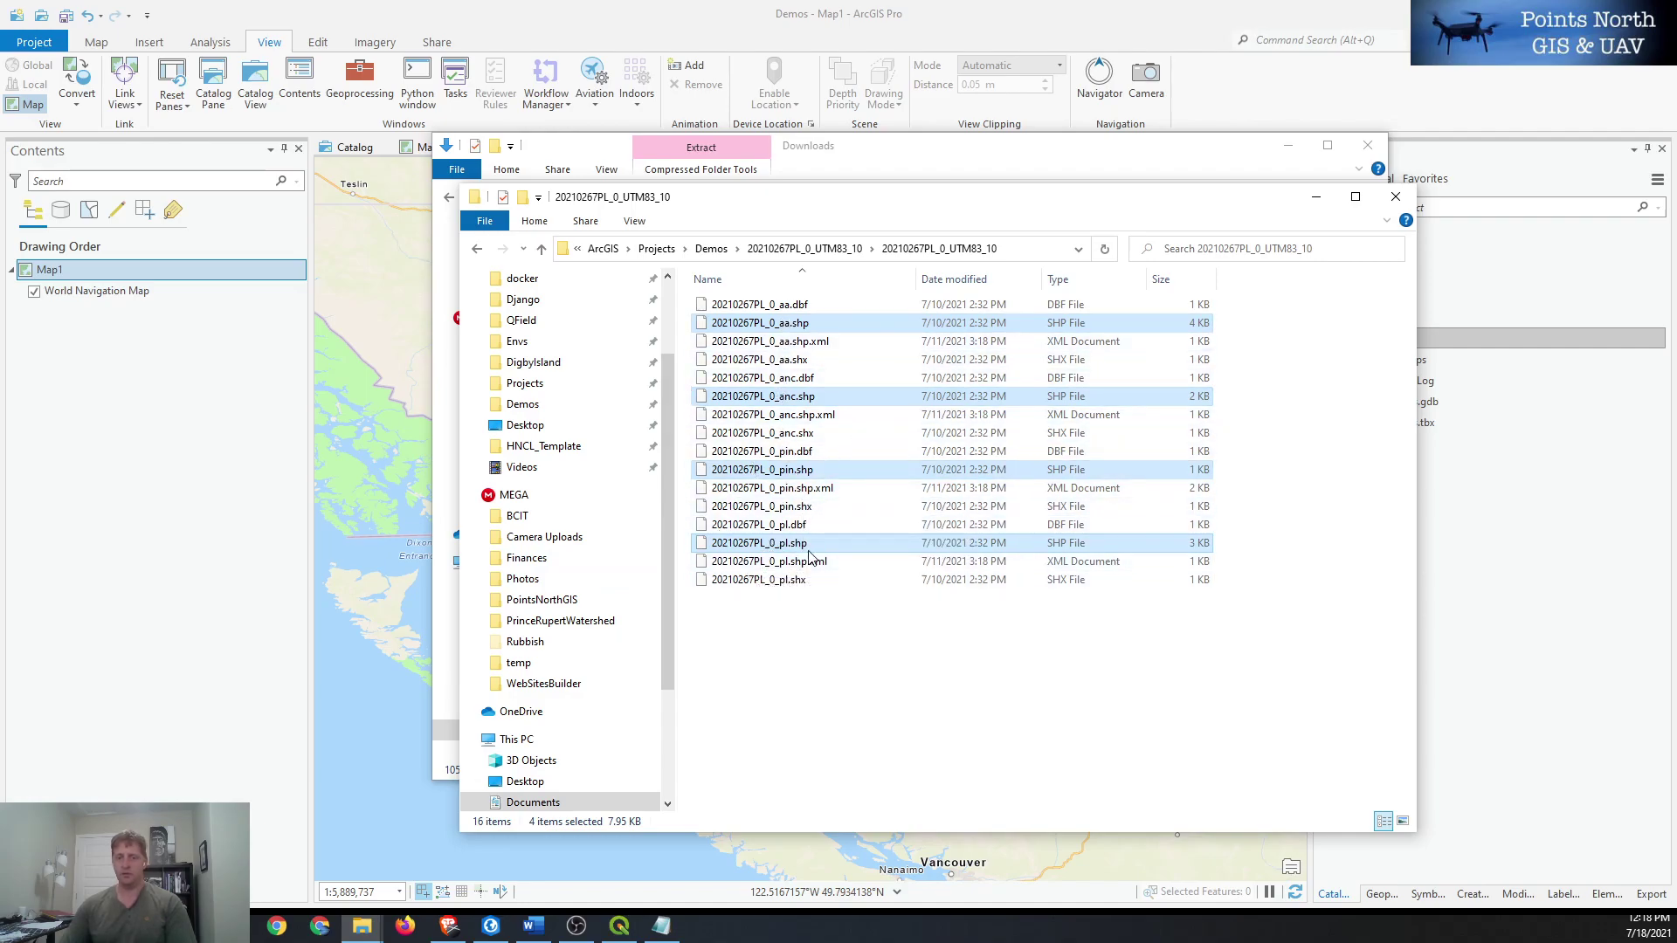
pyautogui.moveTo(757, 550); pyautogui.dragTo(349, 506)
pyautogui.click(386, 668)
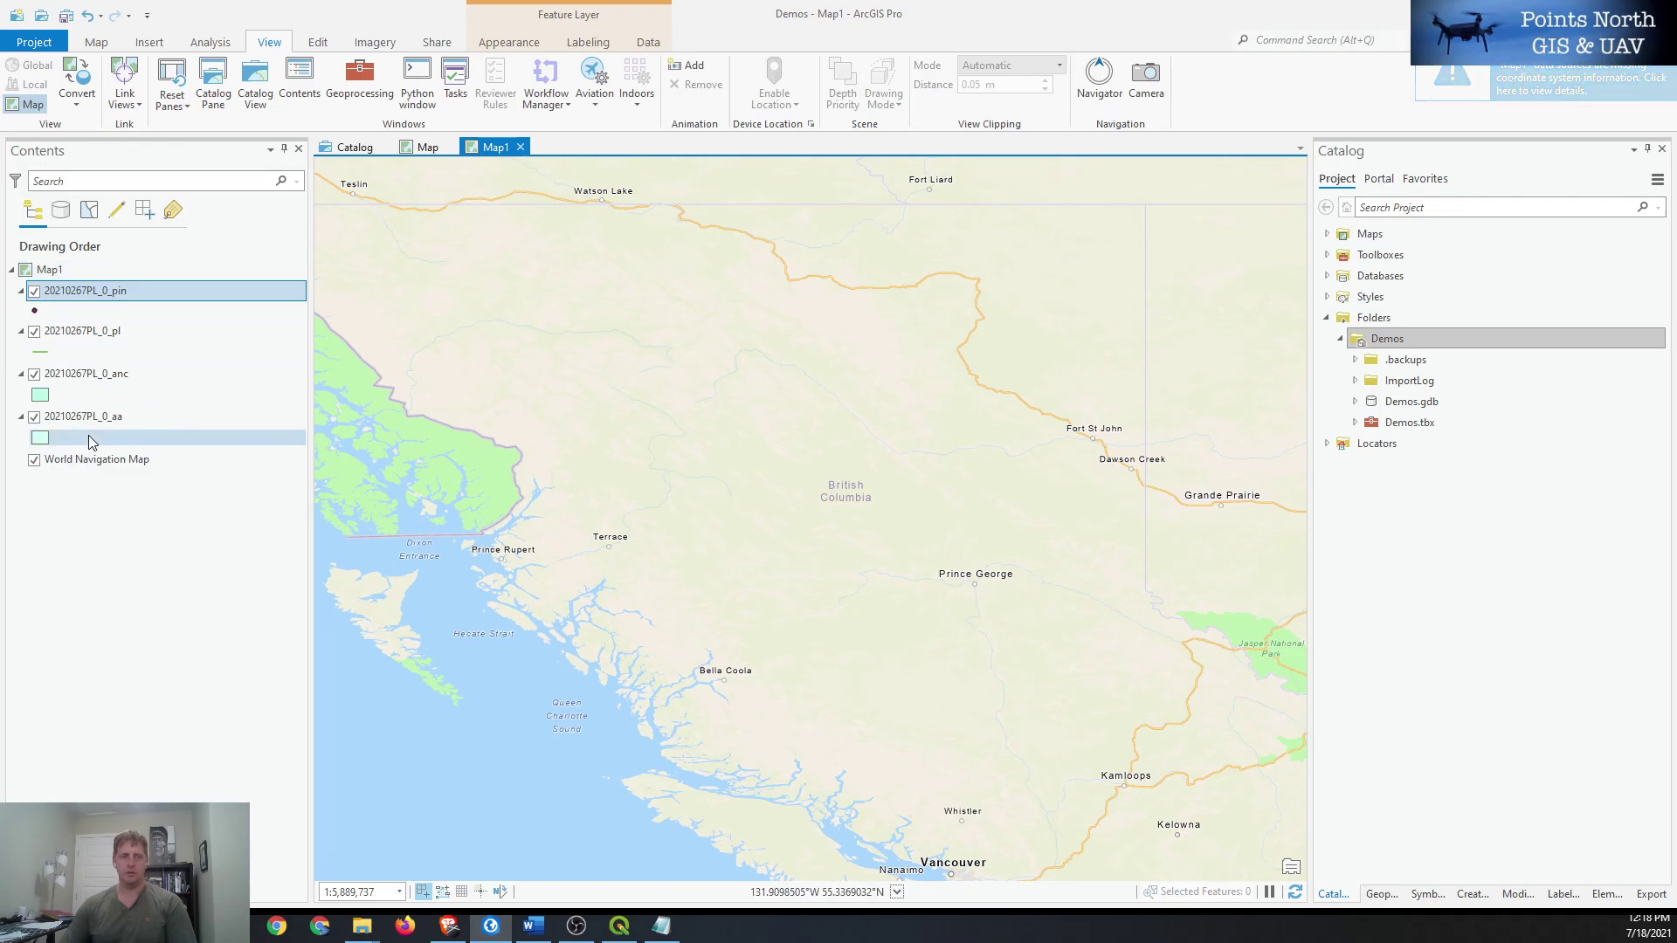
# - Bring up the 20210267PL_0_anc layer's context menu in Contents after a slight map pan
pyautogui.rightClick(91, 385)
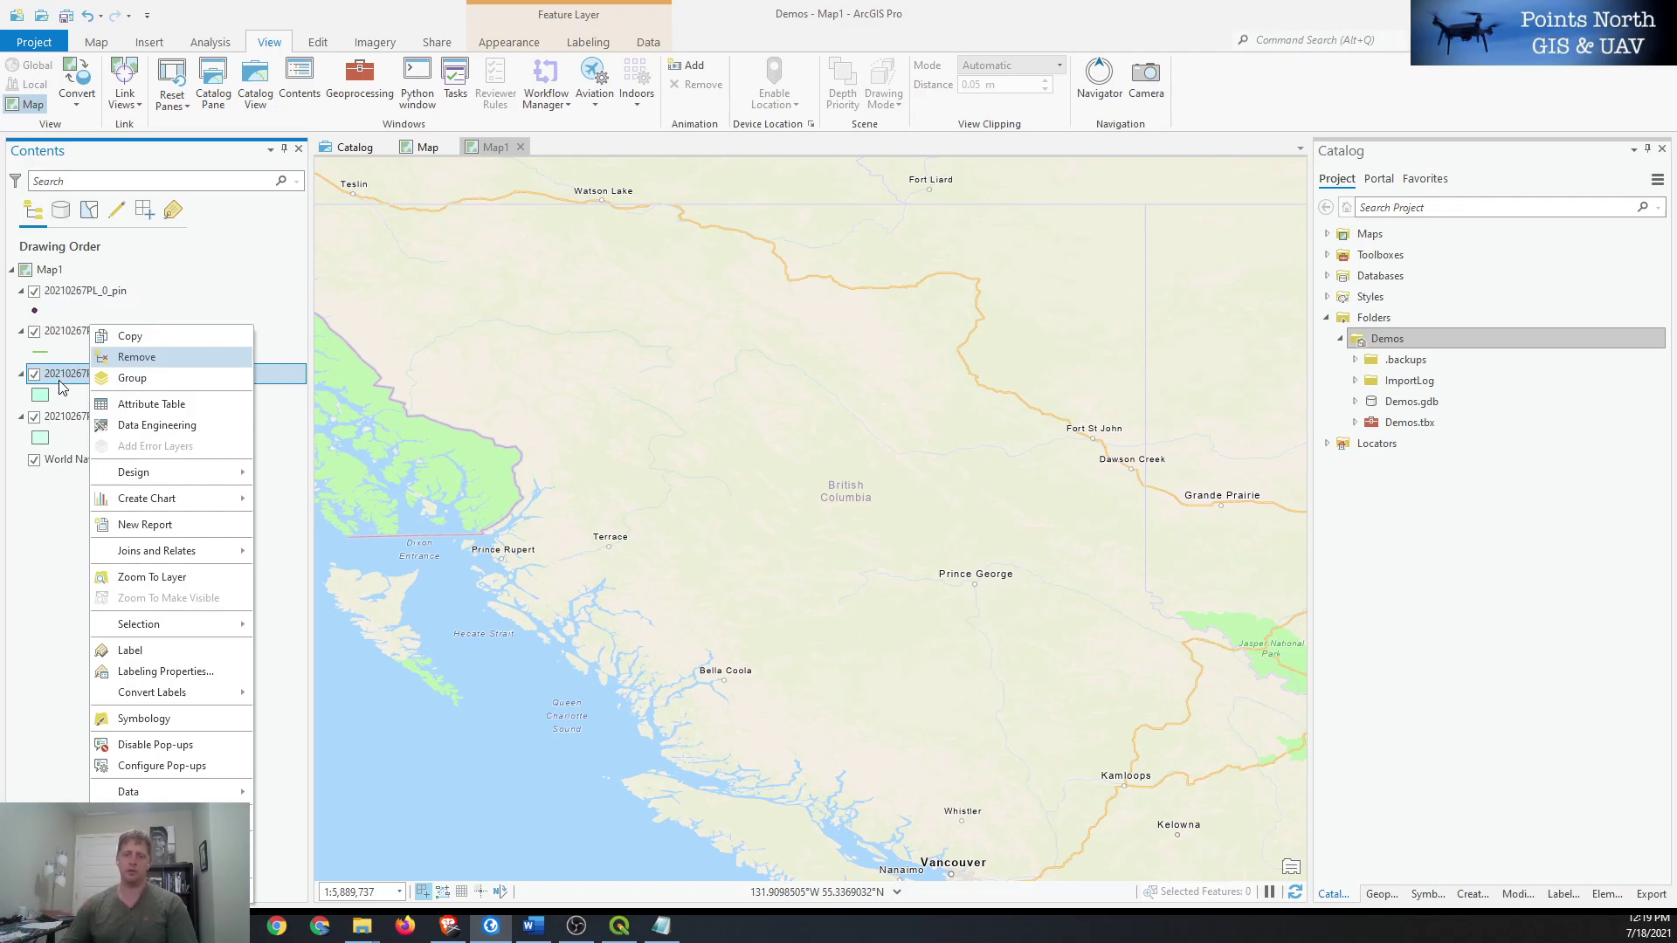
pyautogui.click(270, 274)
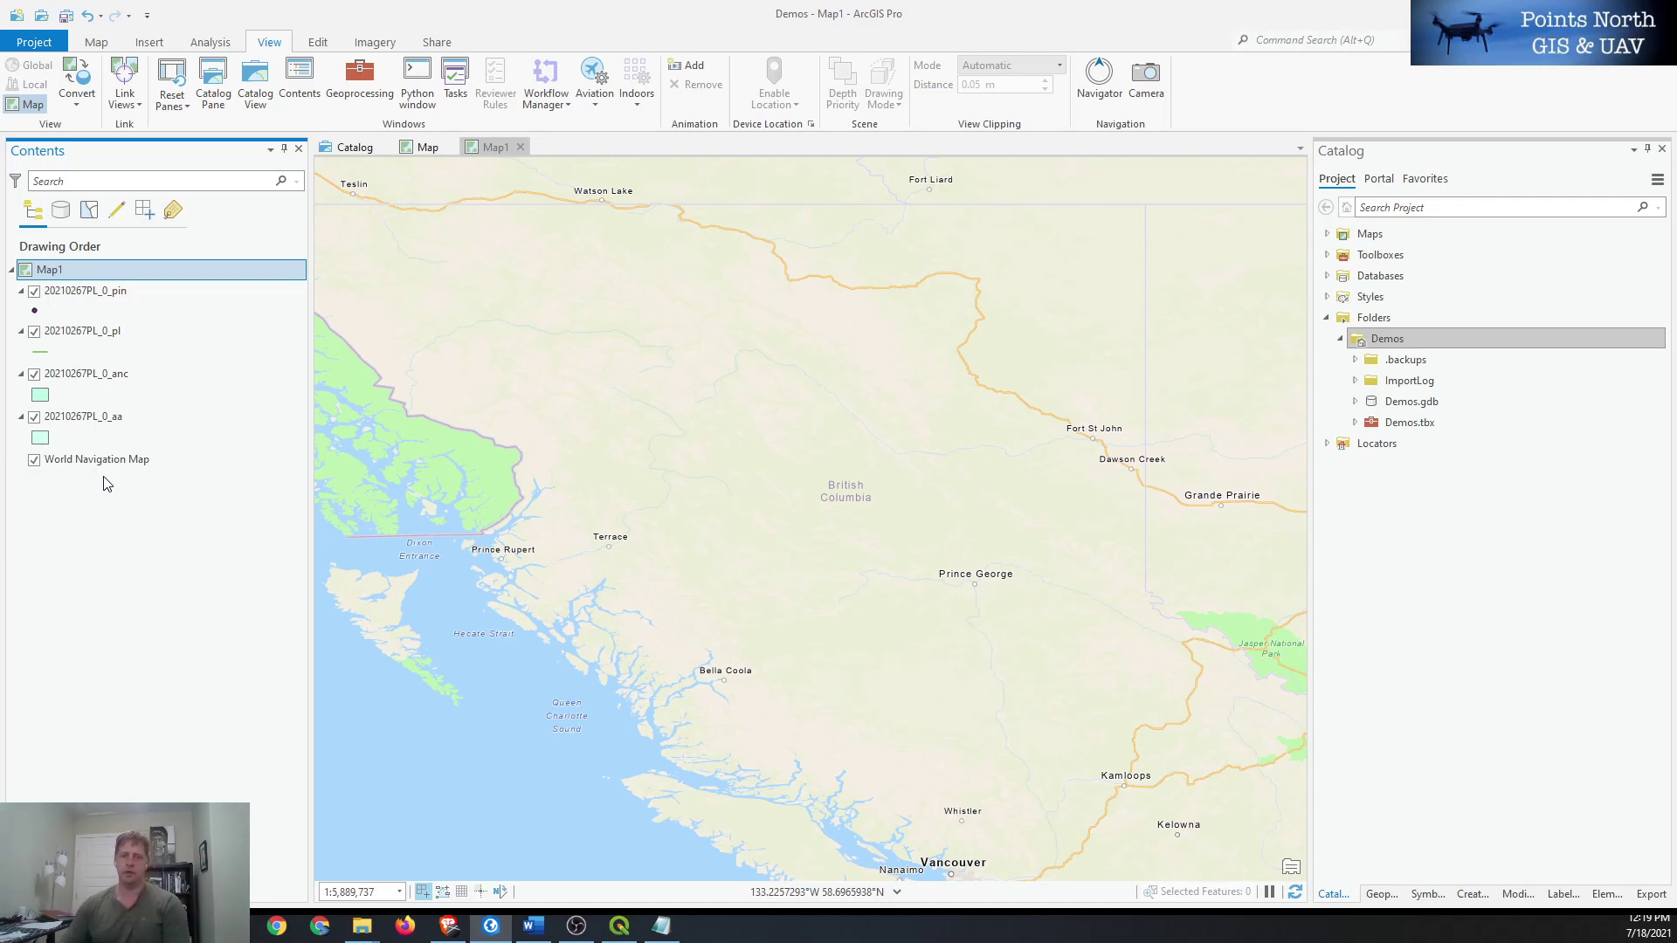
pyautogui.moveTo(909, 595); pyautogui.dragTo(872, 498)
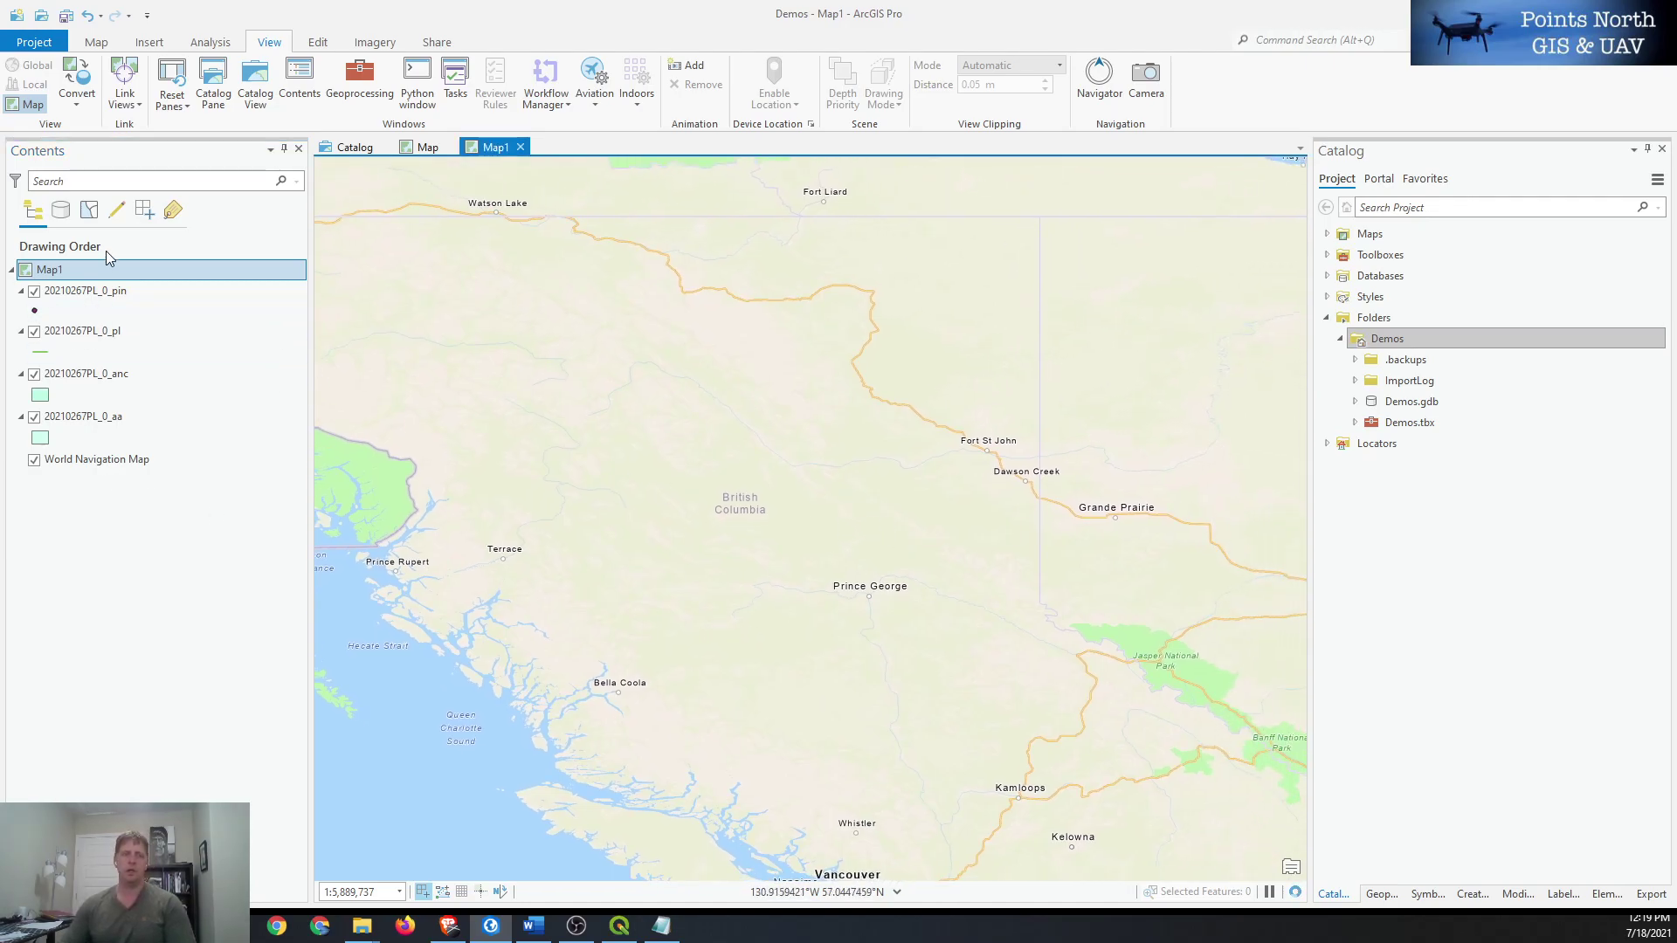
pyautogui.rightClick(91, 373)
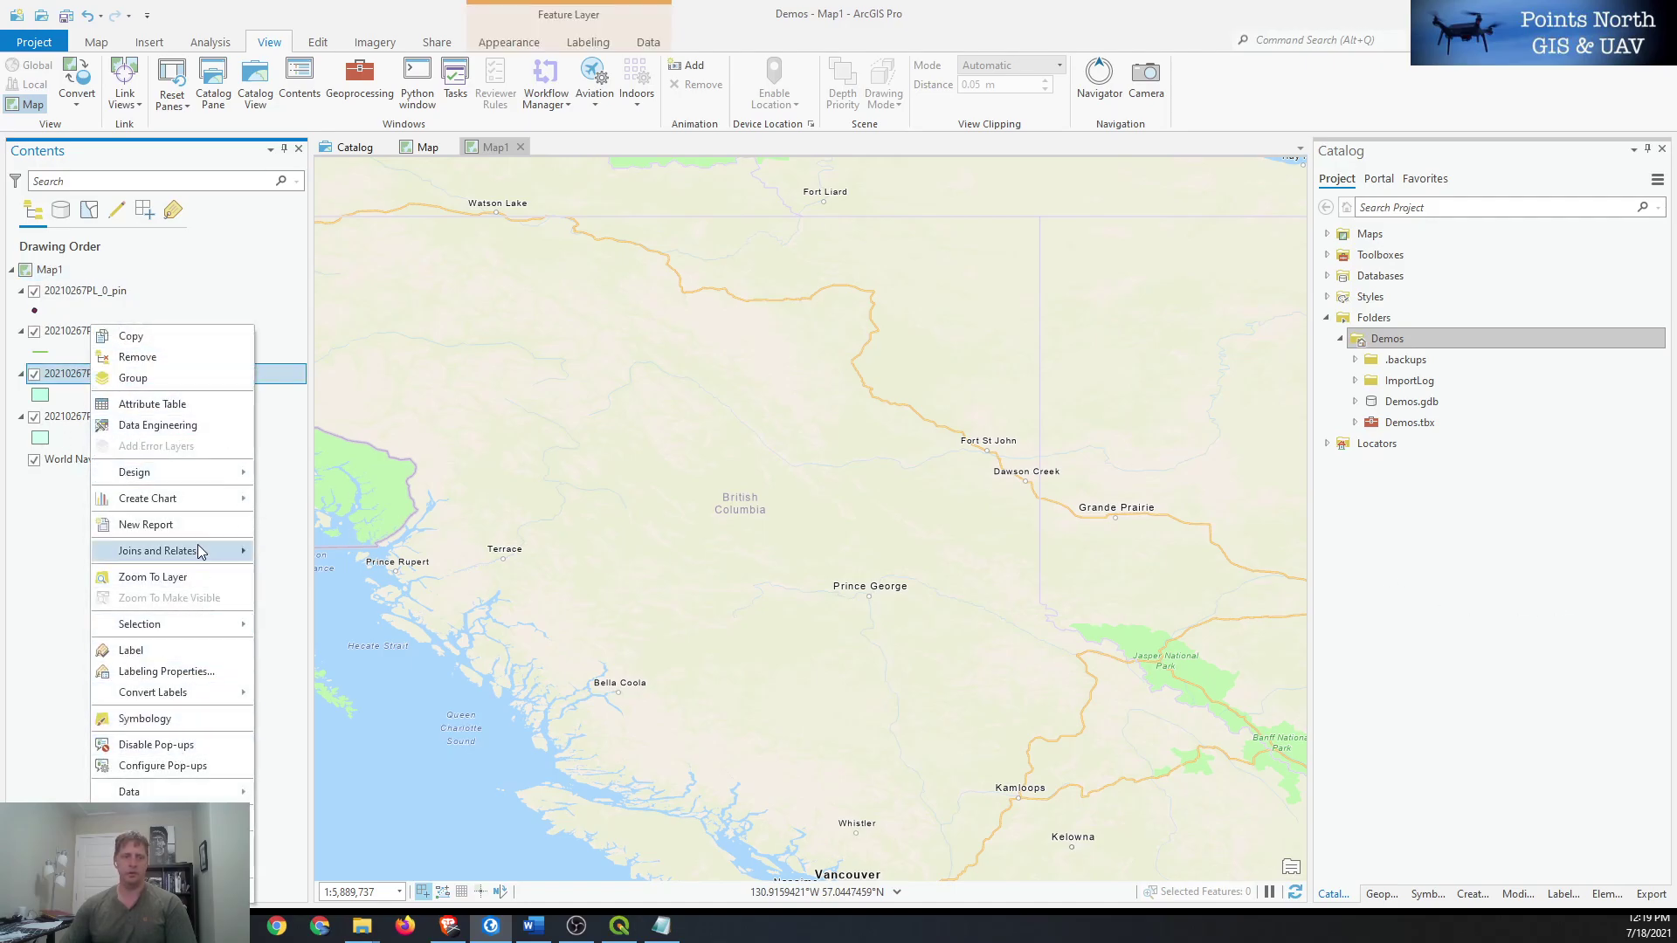
# - Zoom to the 20210267PL_0_anc layer, then zoom out and pan to position the line track
pyautogui.click(204, 578)
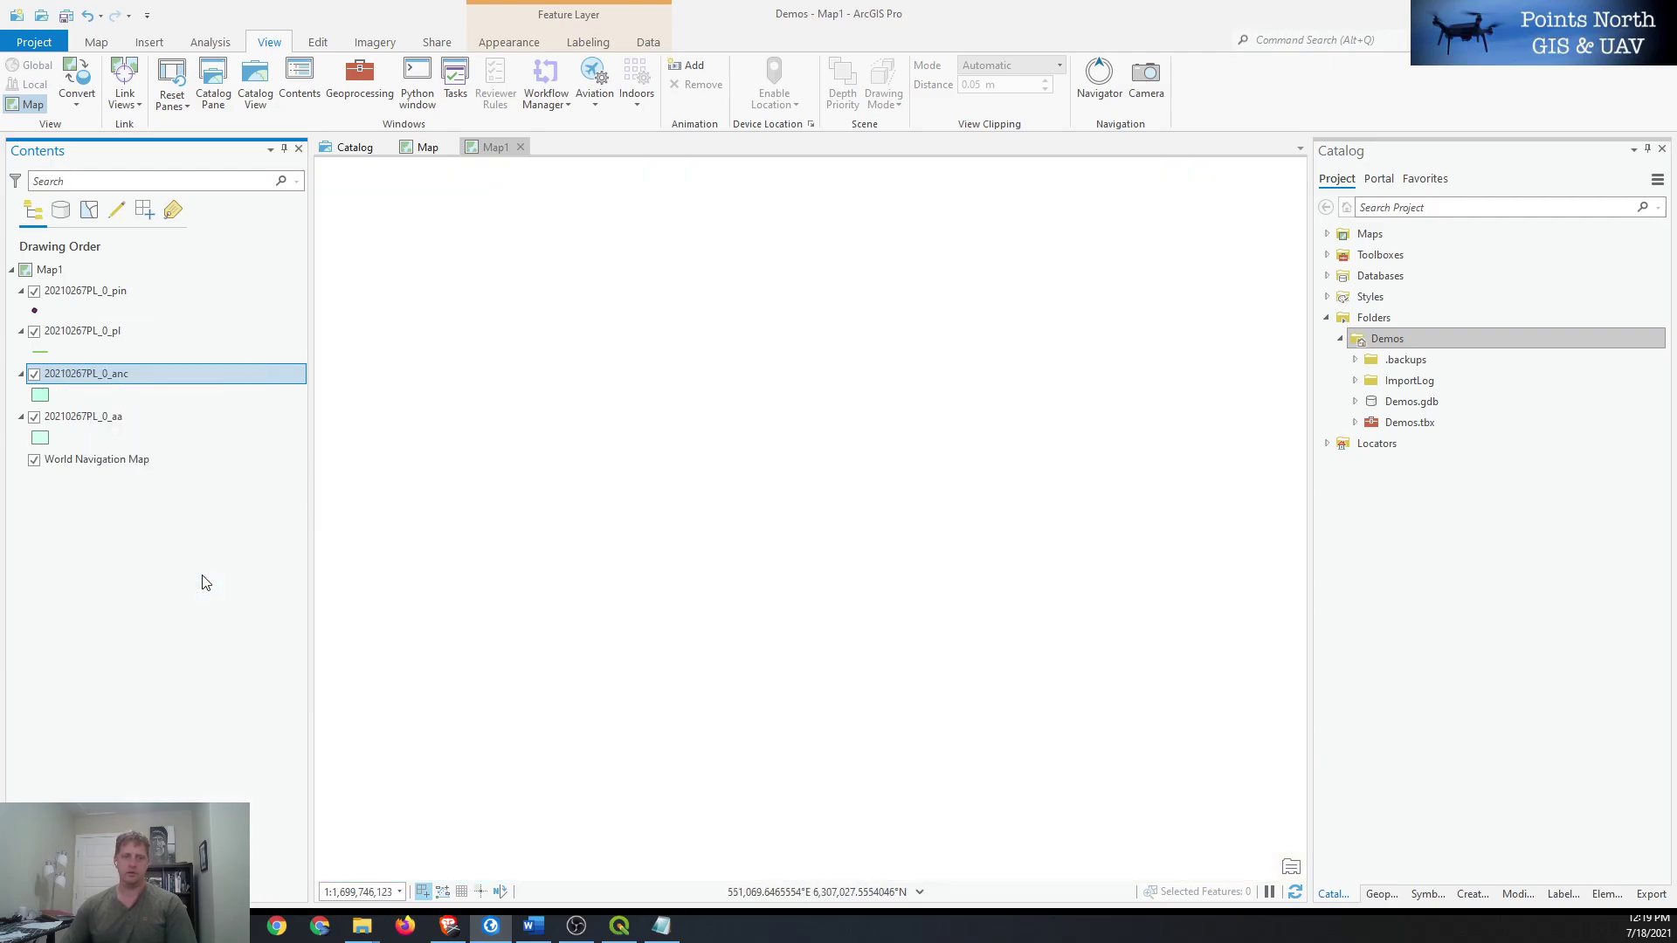
pyautogui.scroll(-4, 816, 551)
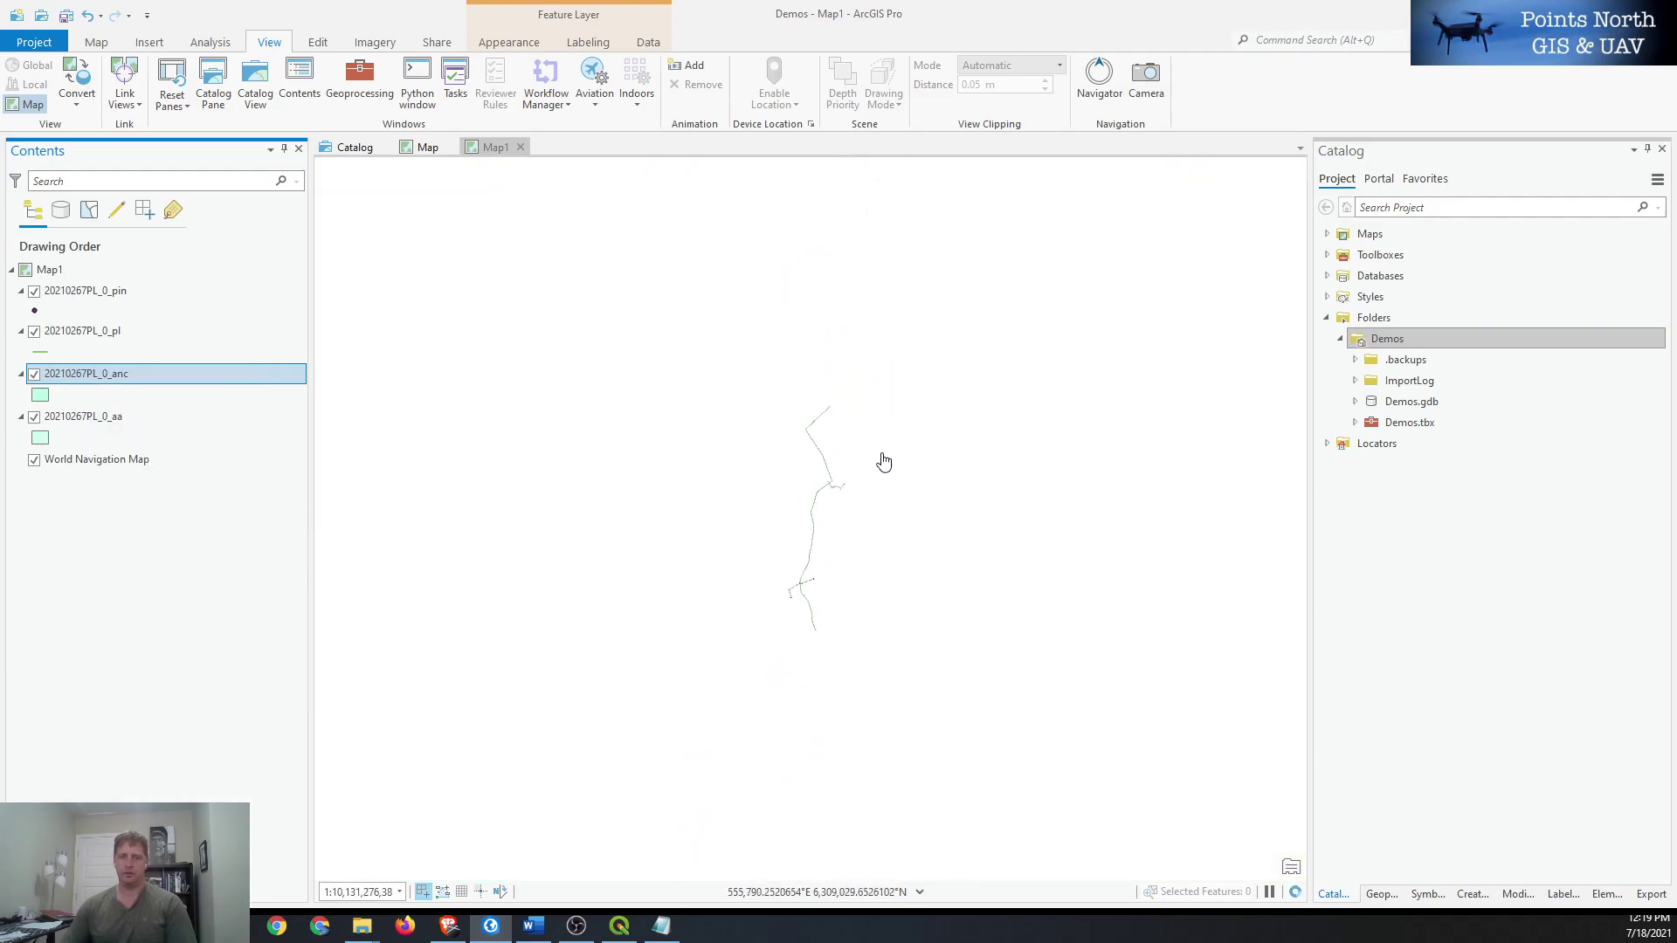
pyautogui.moveTo(906, 513)
pyautogui.mouseDown()
pyautogui.moveTo(999, 501)
pyautogui.moveTo(751, 502)
pyautogui.moveTo(801, 520)
pyautogui.moveTo(767, 554)
pyautogui.mouseUp()
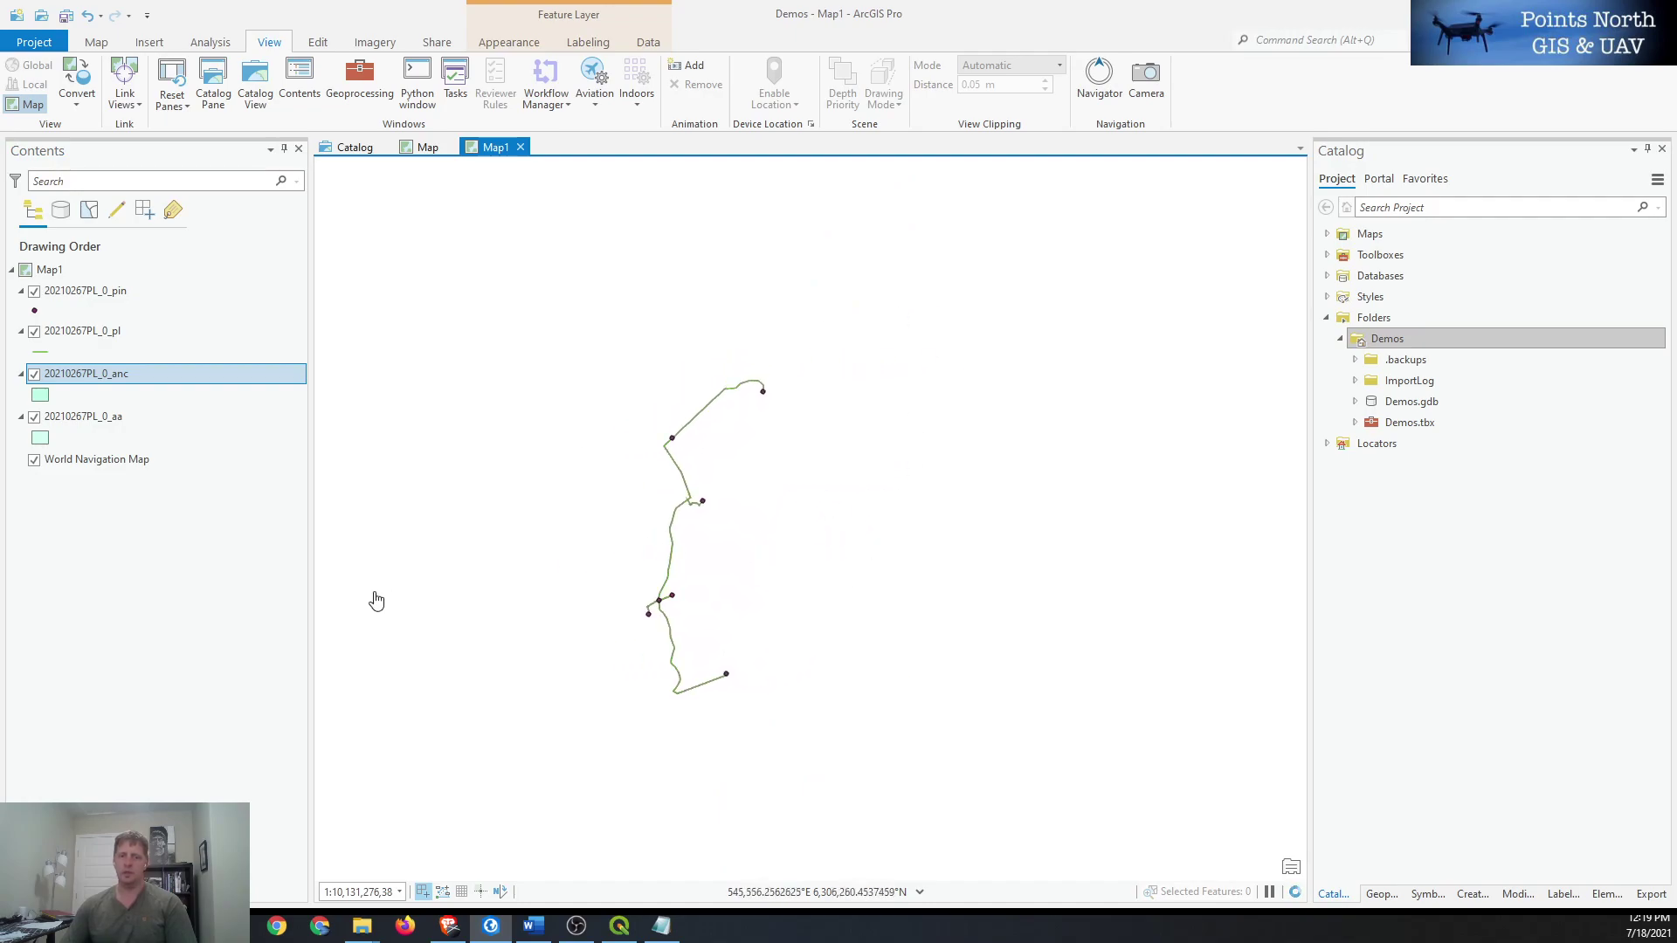
pyautogui.moveTo(617, 580); pyautogui.dragTo(672, 574)
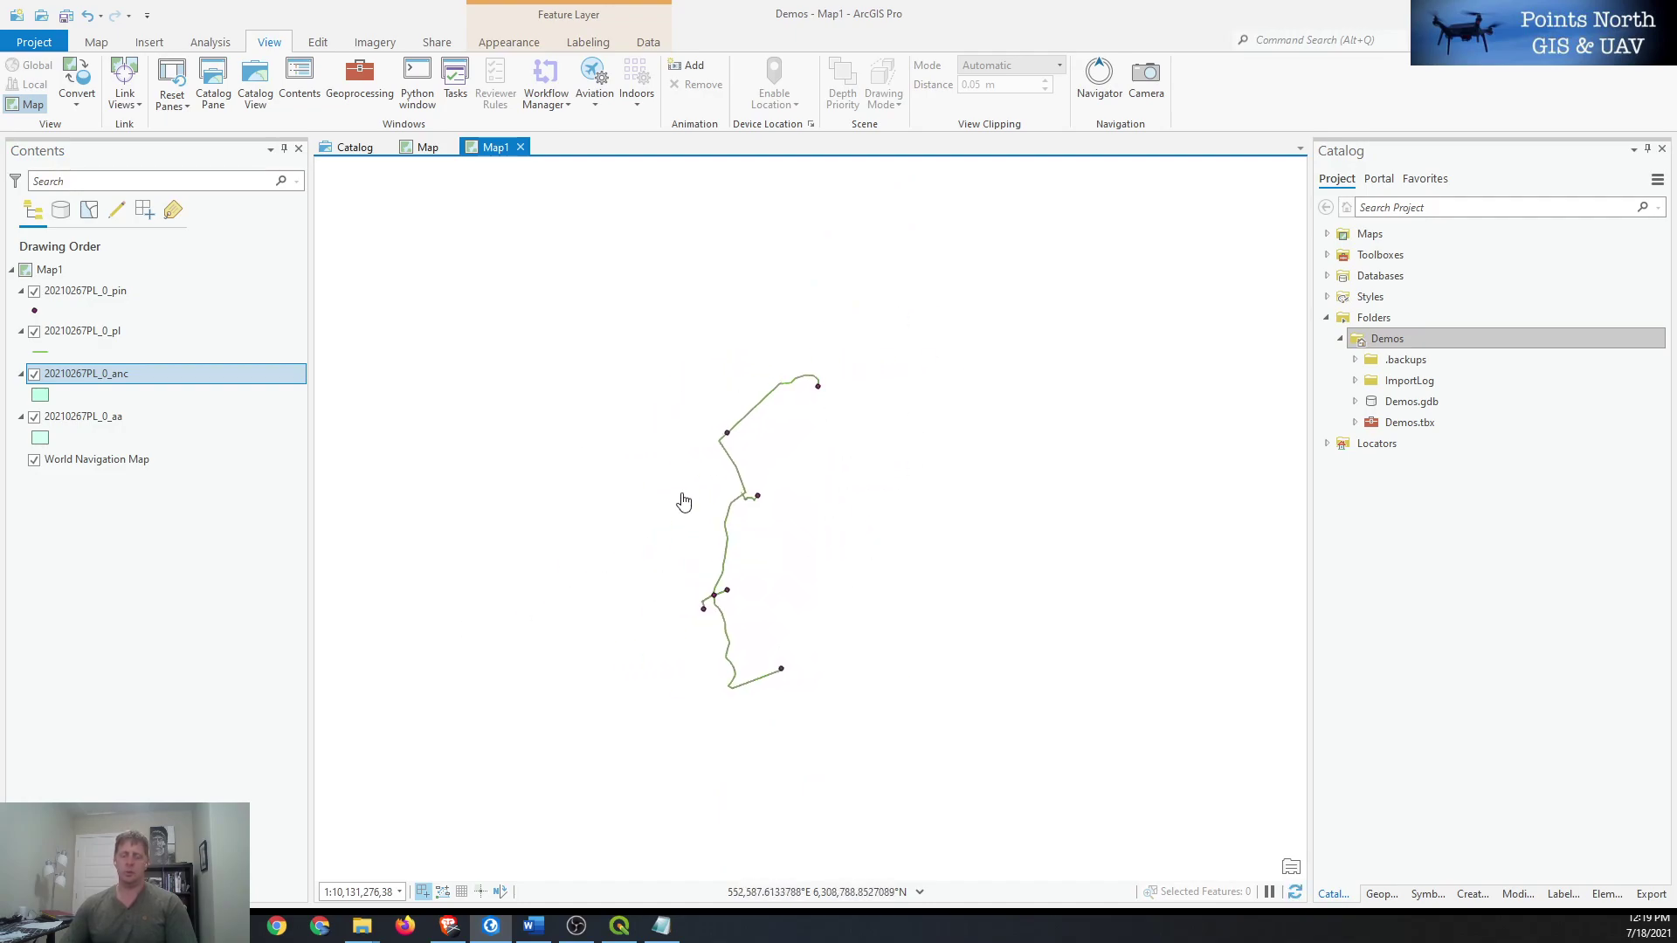
pyautogui.moveTo(843, 483); pyautogui.dragTo(853, 470)
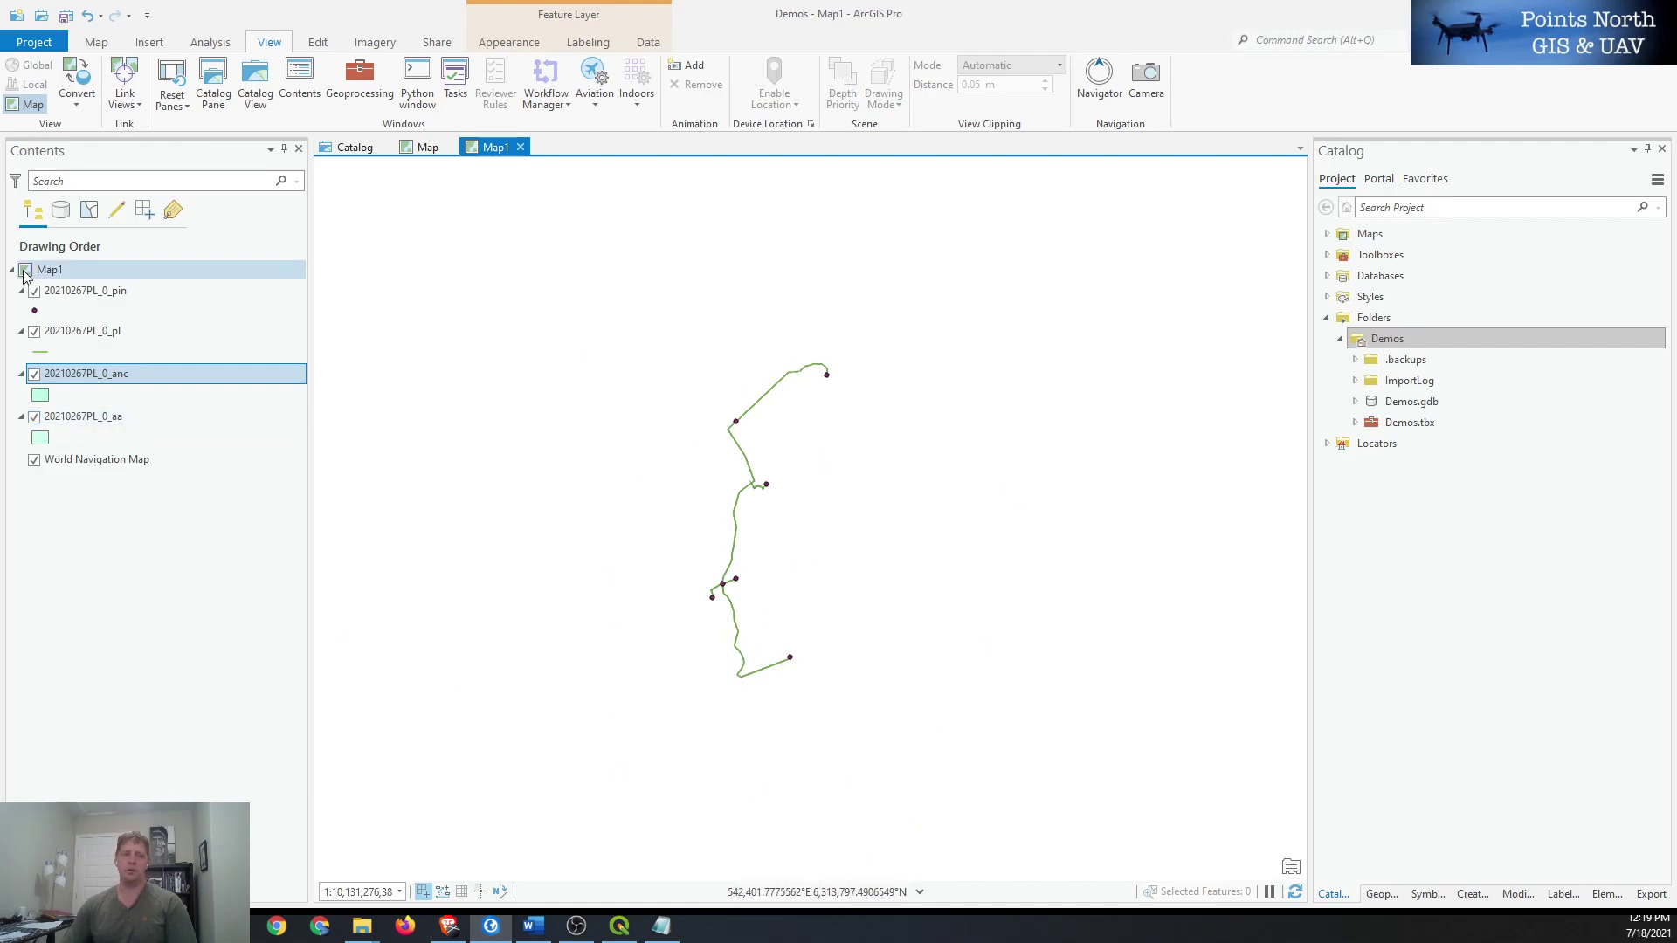
# - Open the Map1 properties at the Coordinate Systems page
pyautogui.rightClick(85, 272)
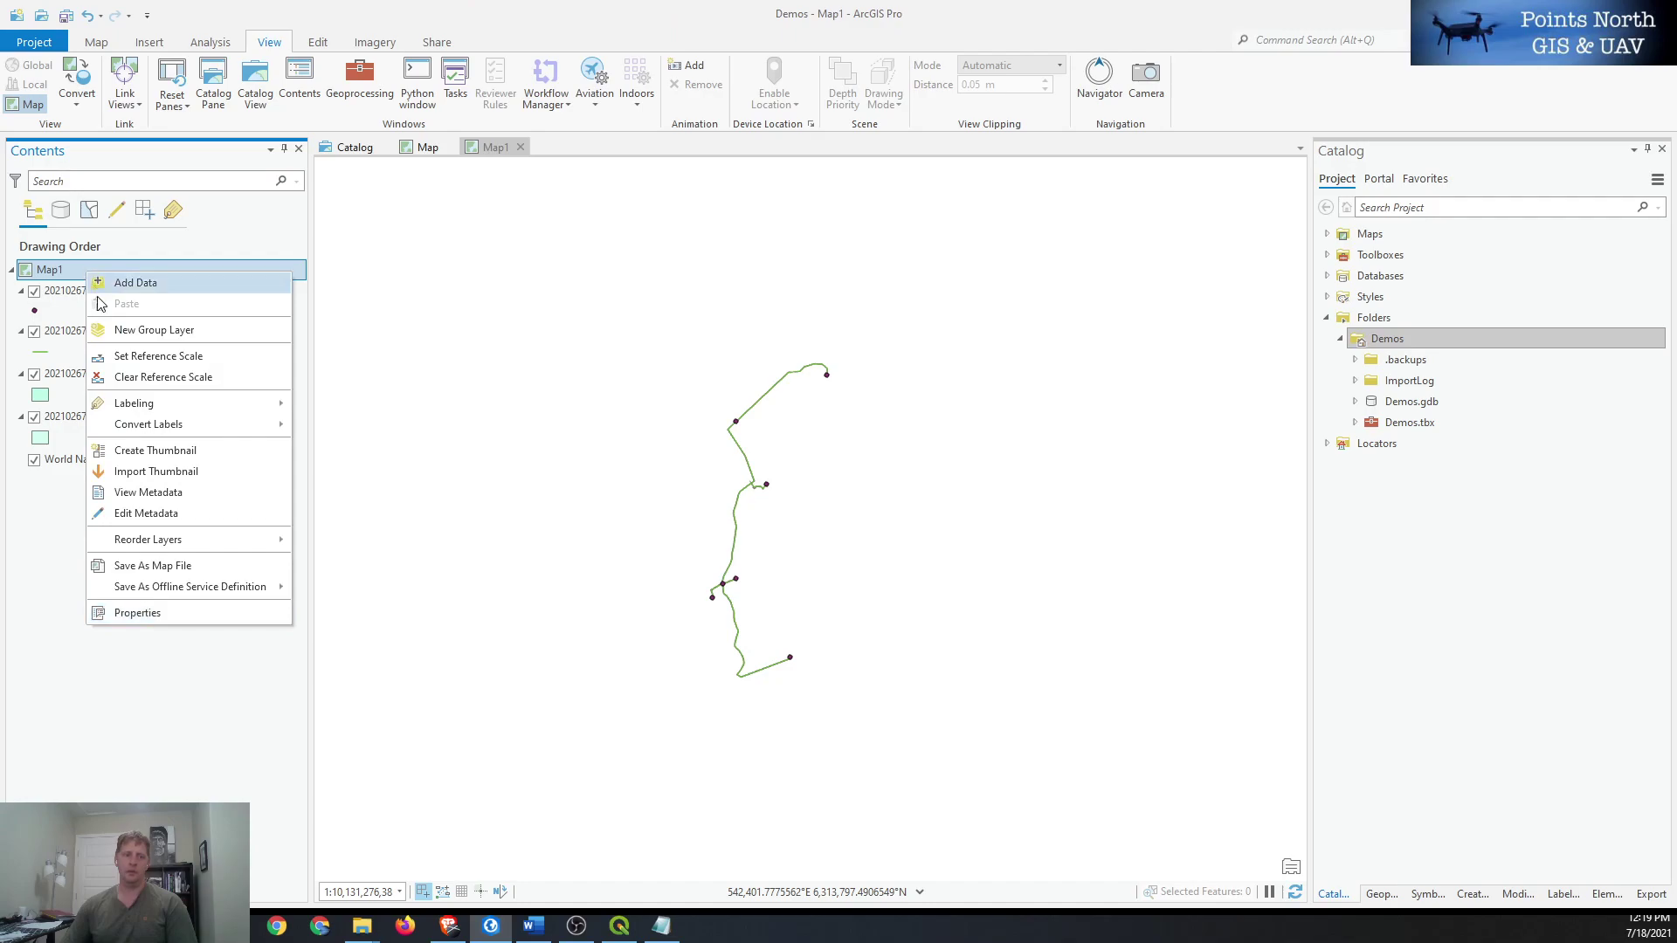
pyautogui.click(153, 611)
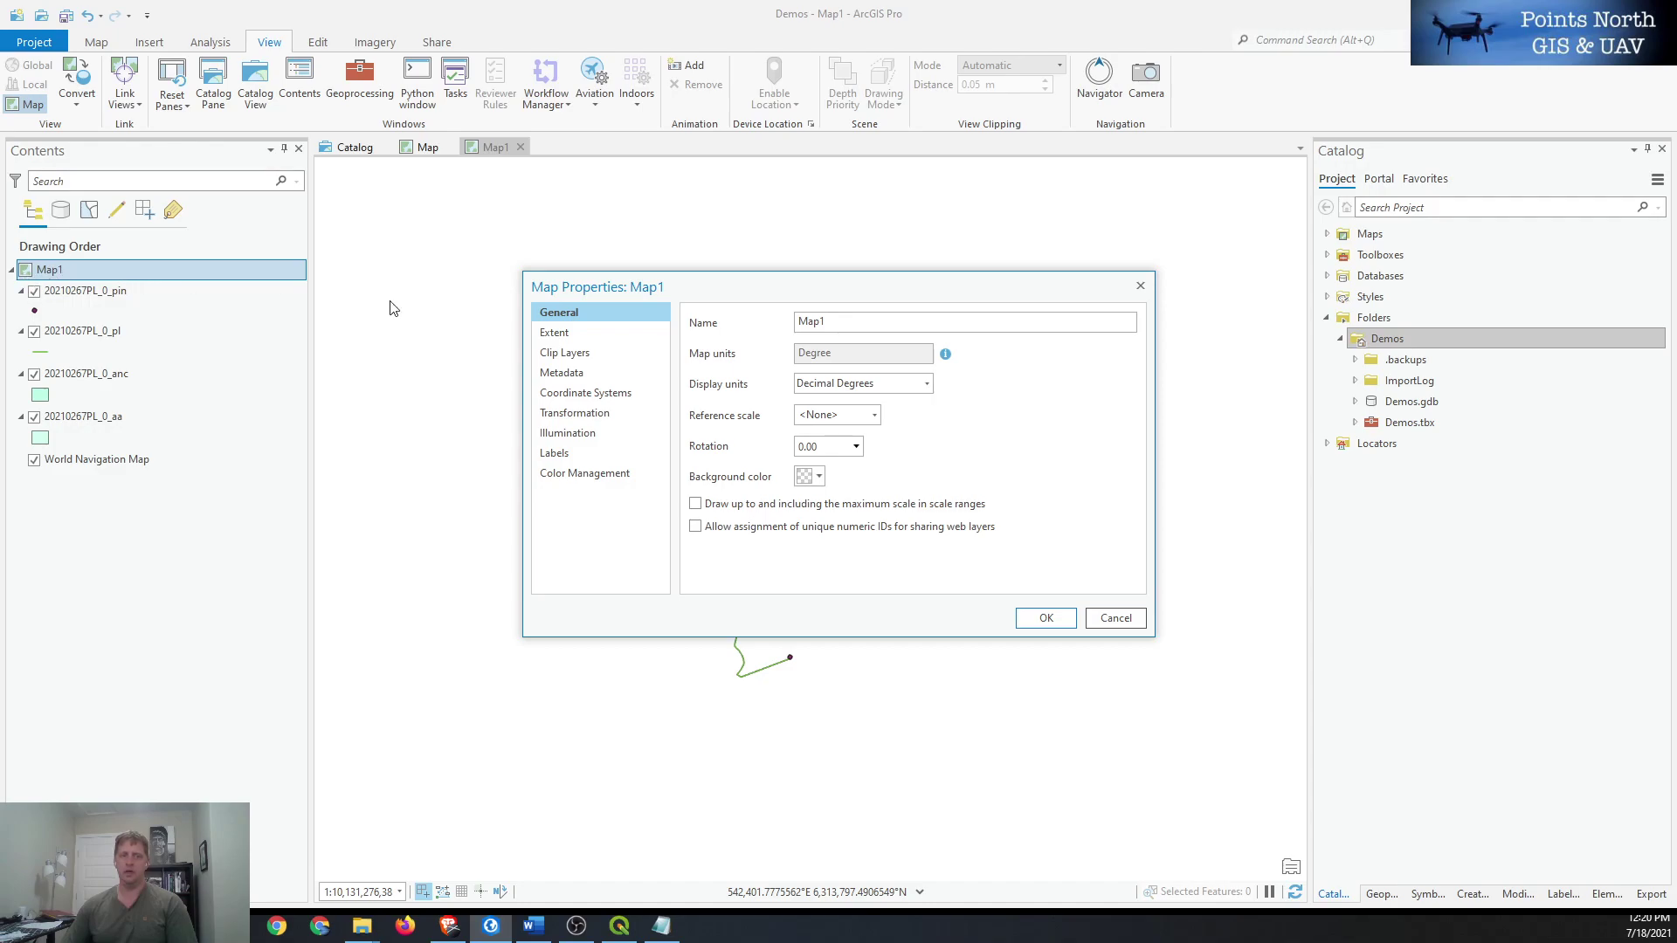
pyautogui.click(592, 395)
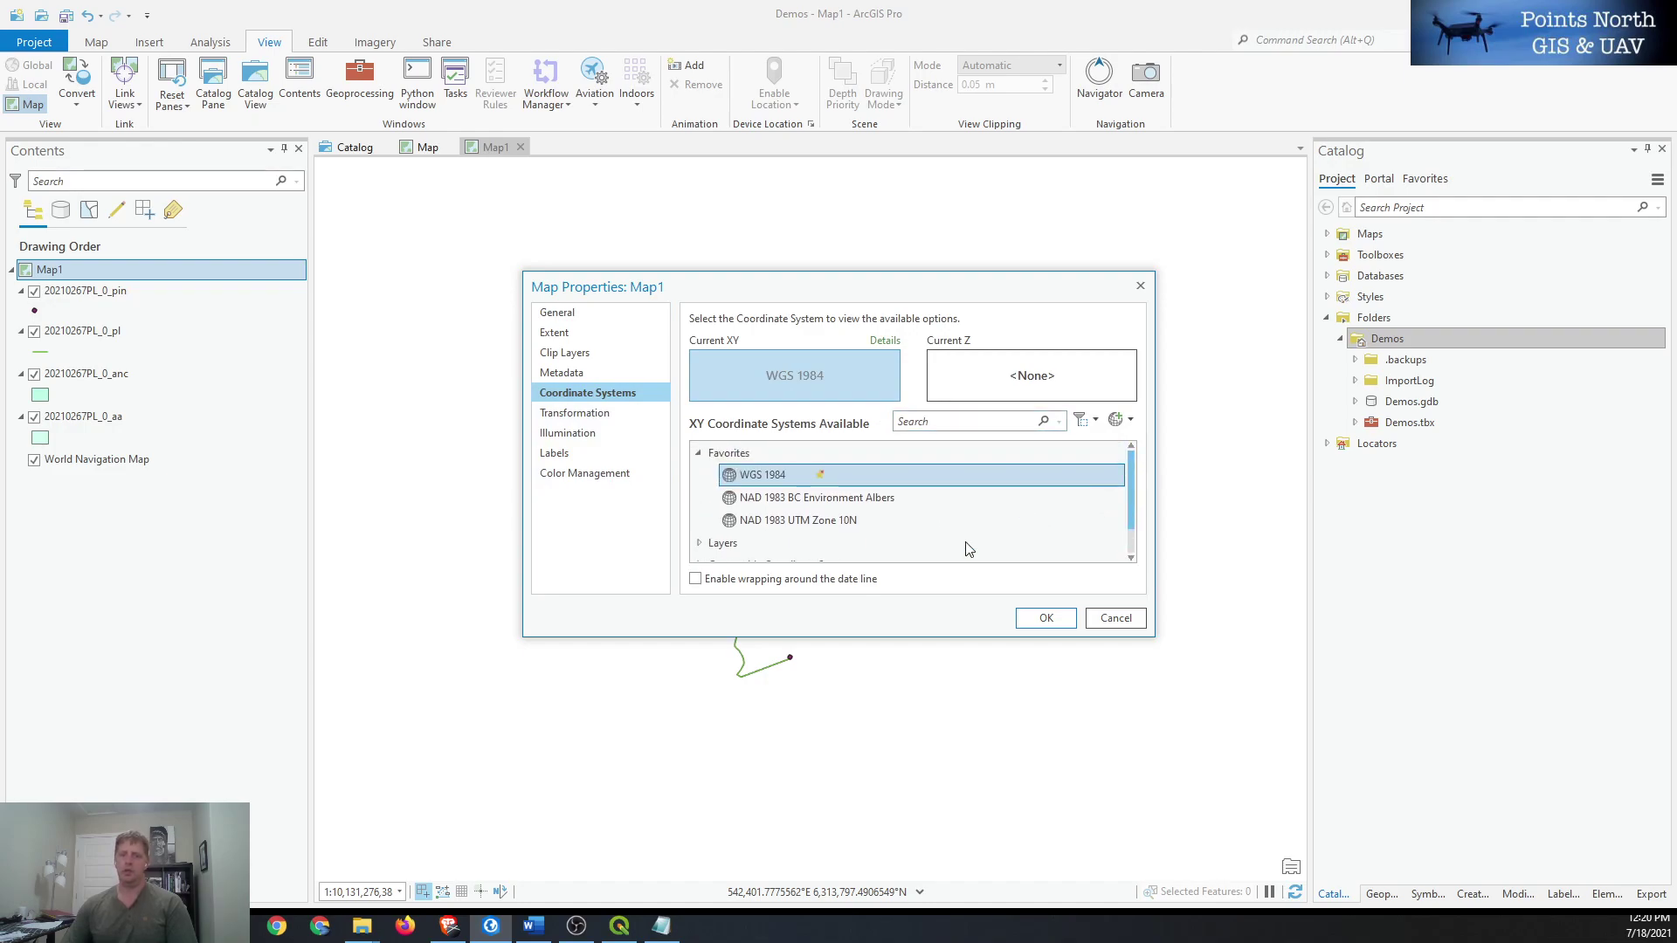
pyautogui.scroll(-1, 786, 524)
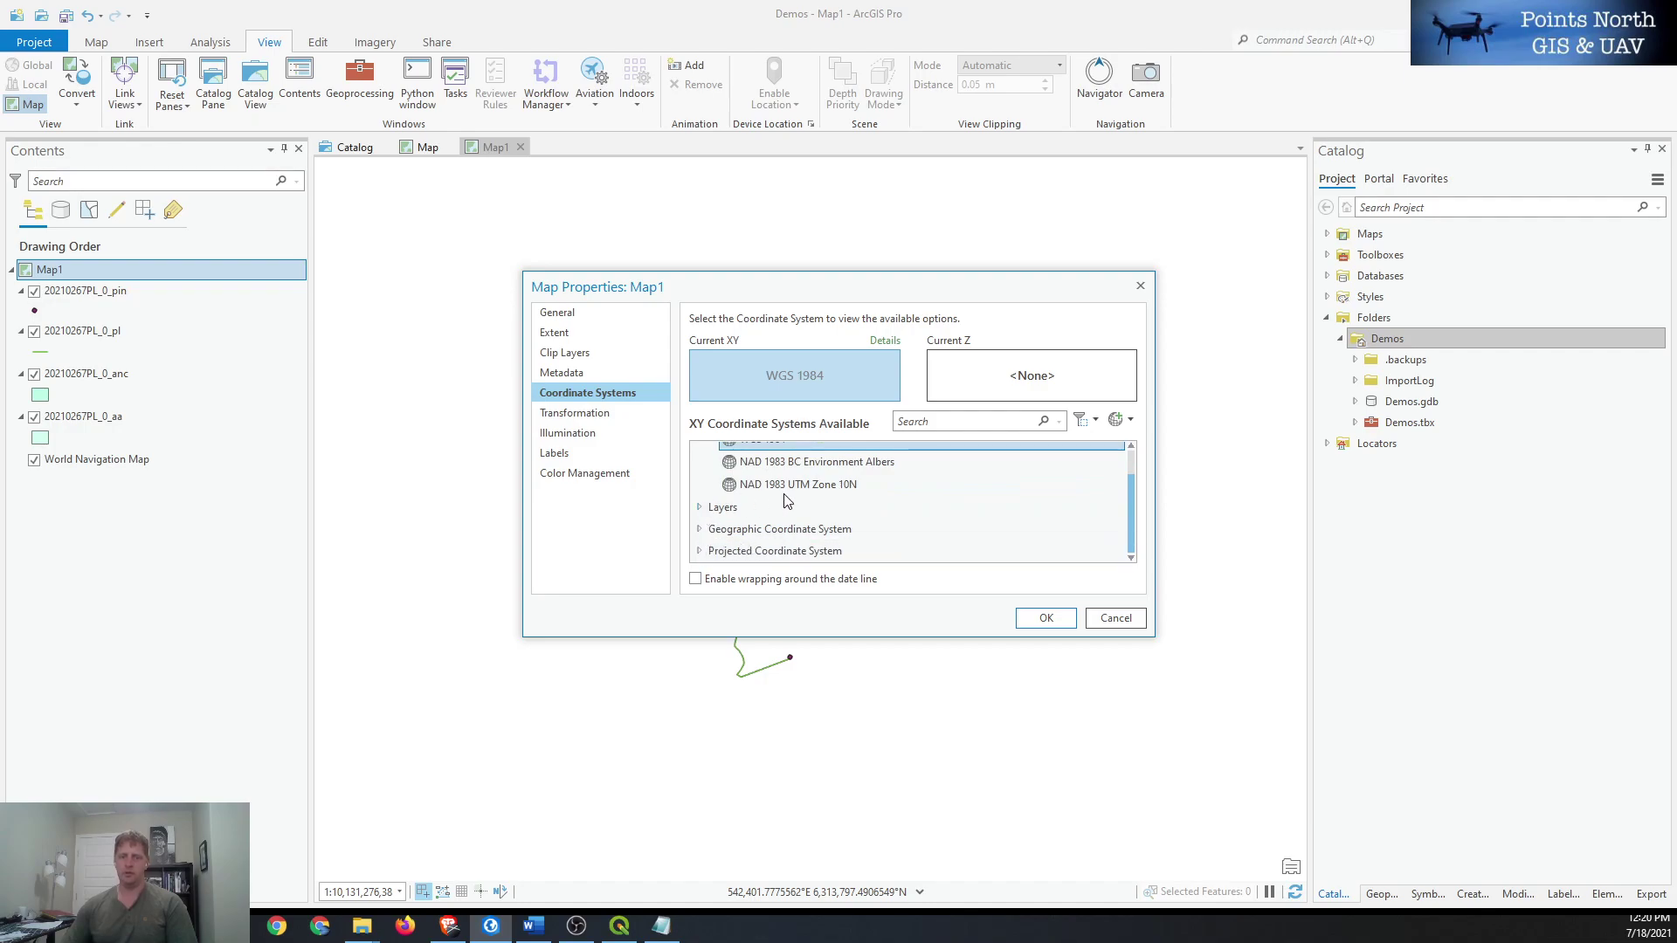
# - Choose NAD 1983 UTM Zone 10N under Projected > UTM > NAD 1983 and apply it
pyautogui.click(699, 550)
pyautogui.scroll(-1, 860, 536)
pyautogui.scroll(-1, 741, 550)
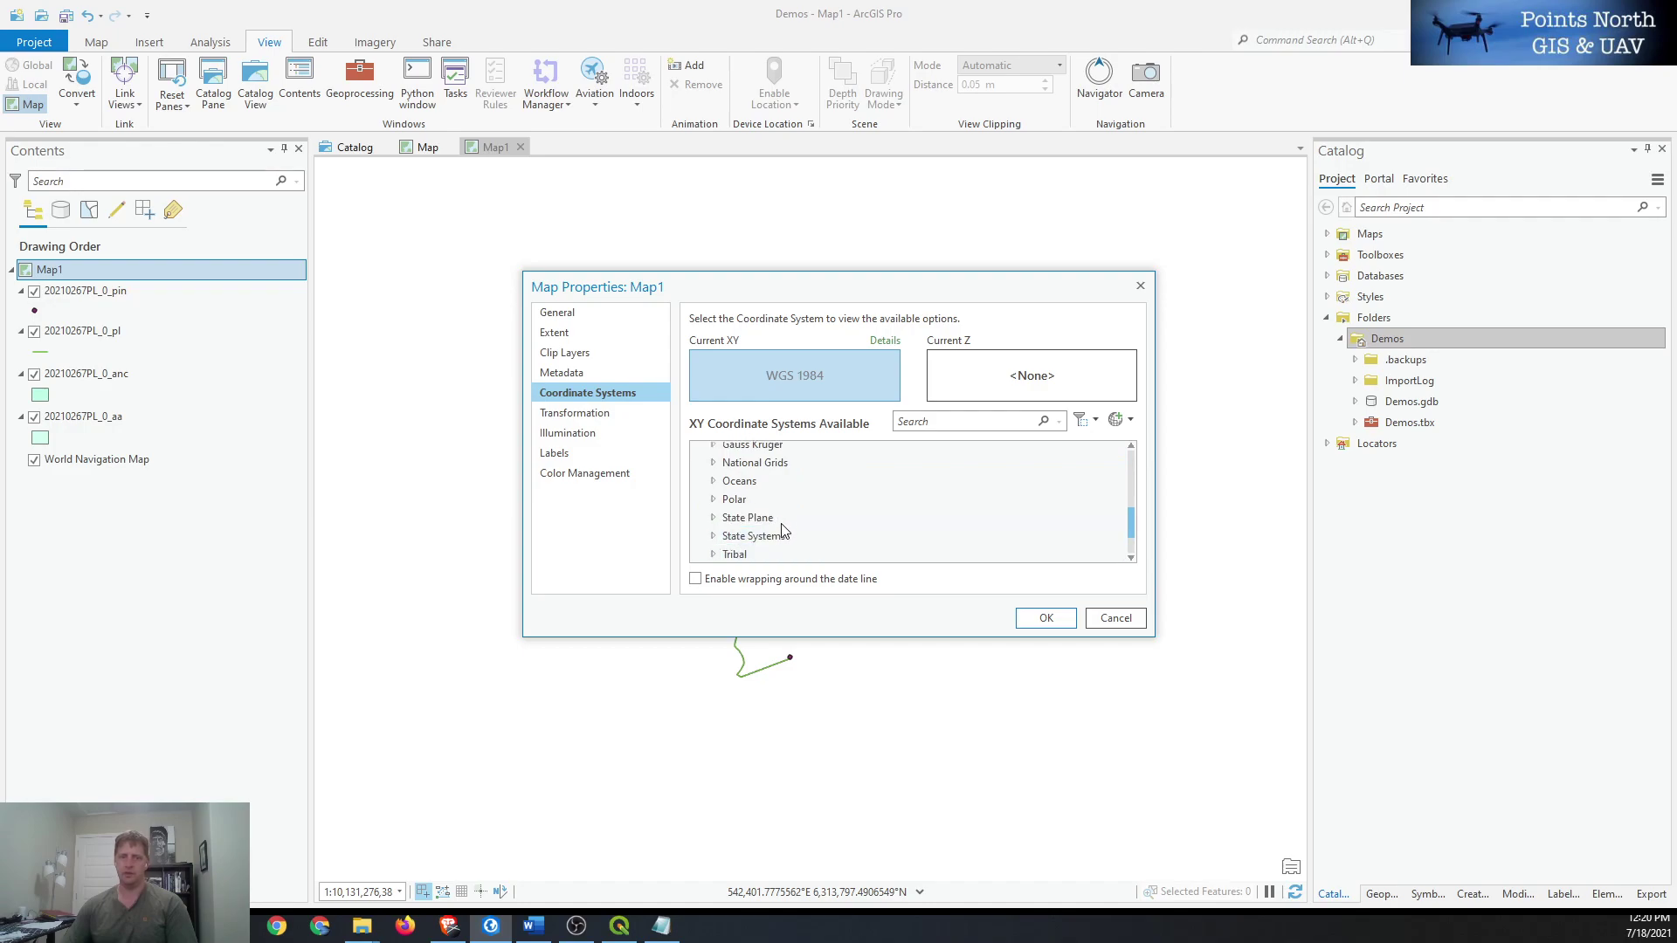
pyautogui.scroll(-1, 782, 529)
pyautogui.click(713, 516)
pyautogui.scroll(-2, 789, 501)
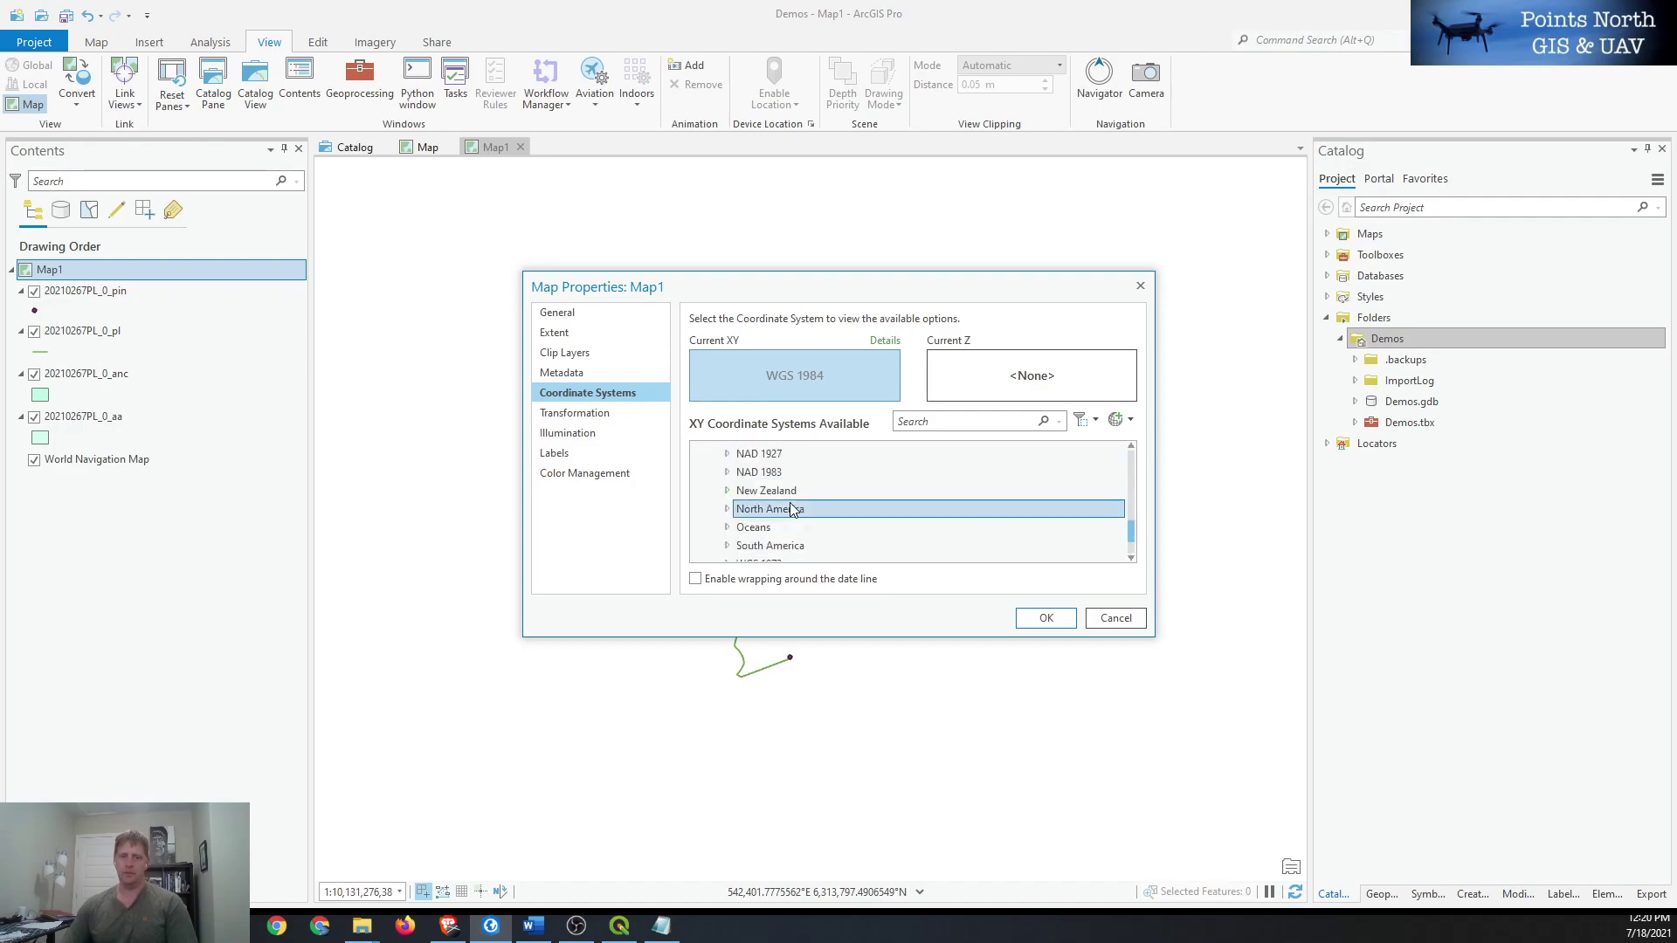
pyautogui.click(725, 472)
pyautogui.scroll(-2, 975, 514)
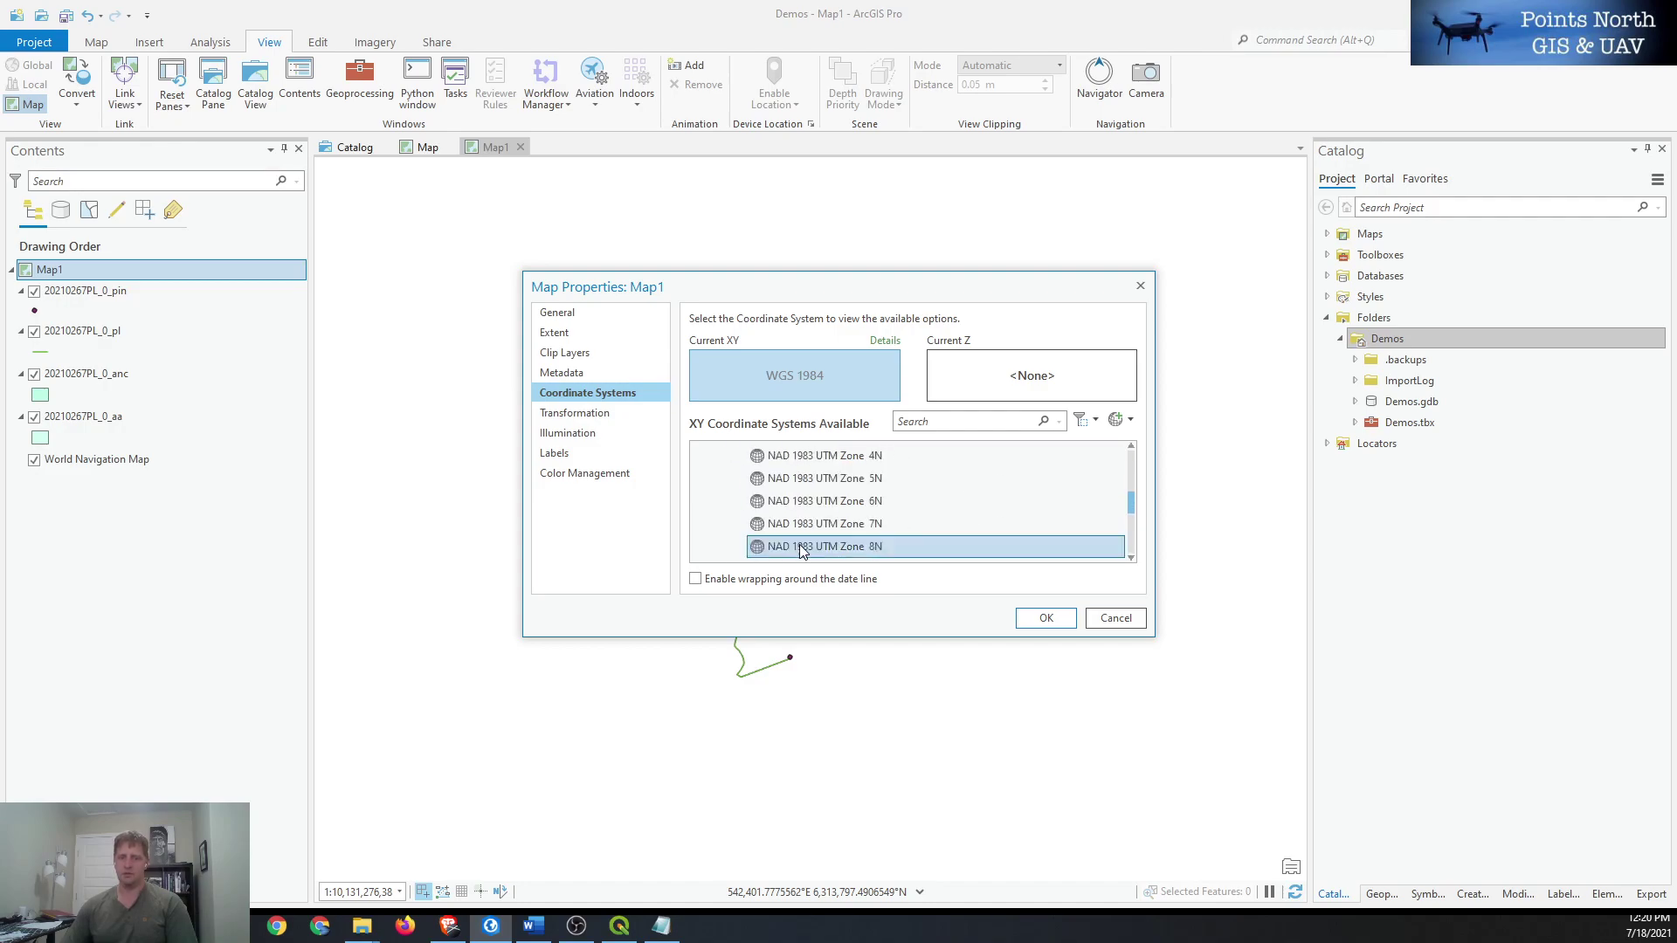
pyautogui.click(874, 551)
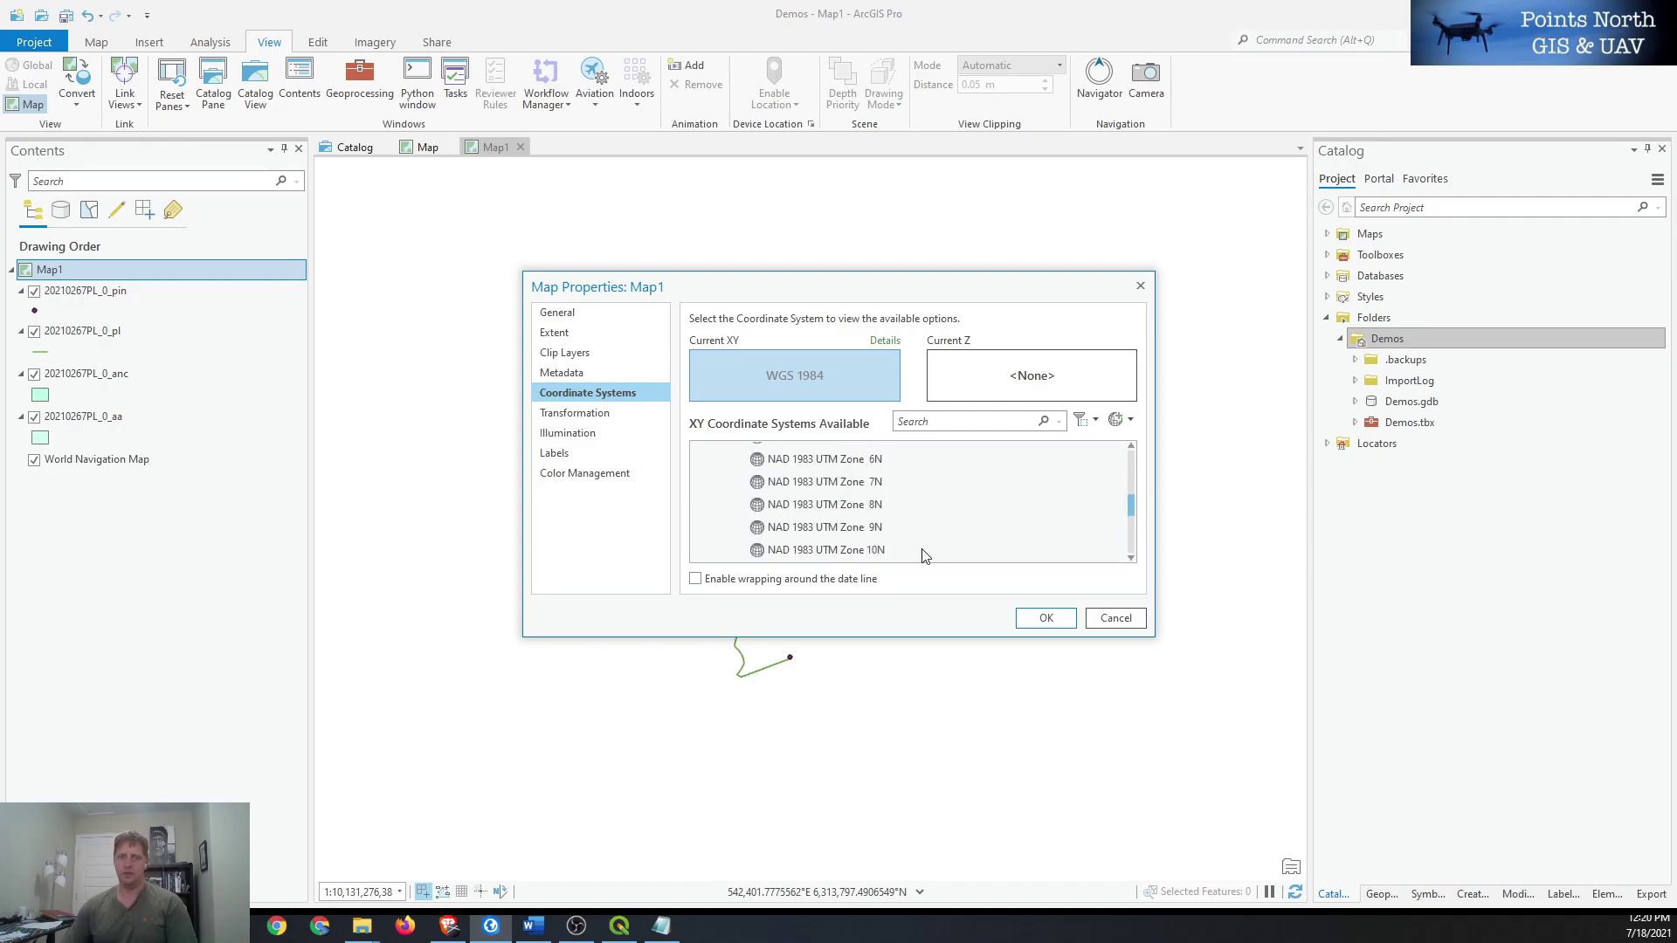
pyautogui.click(851, 551)
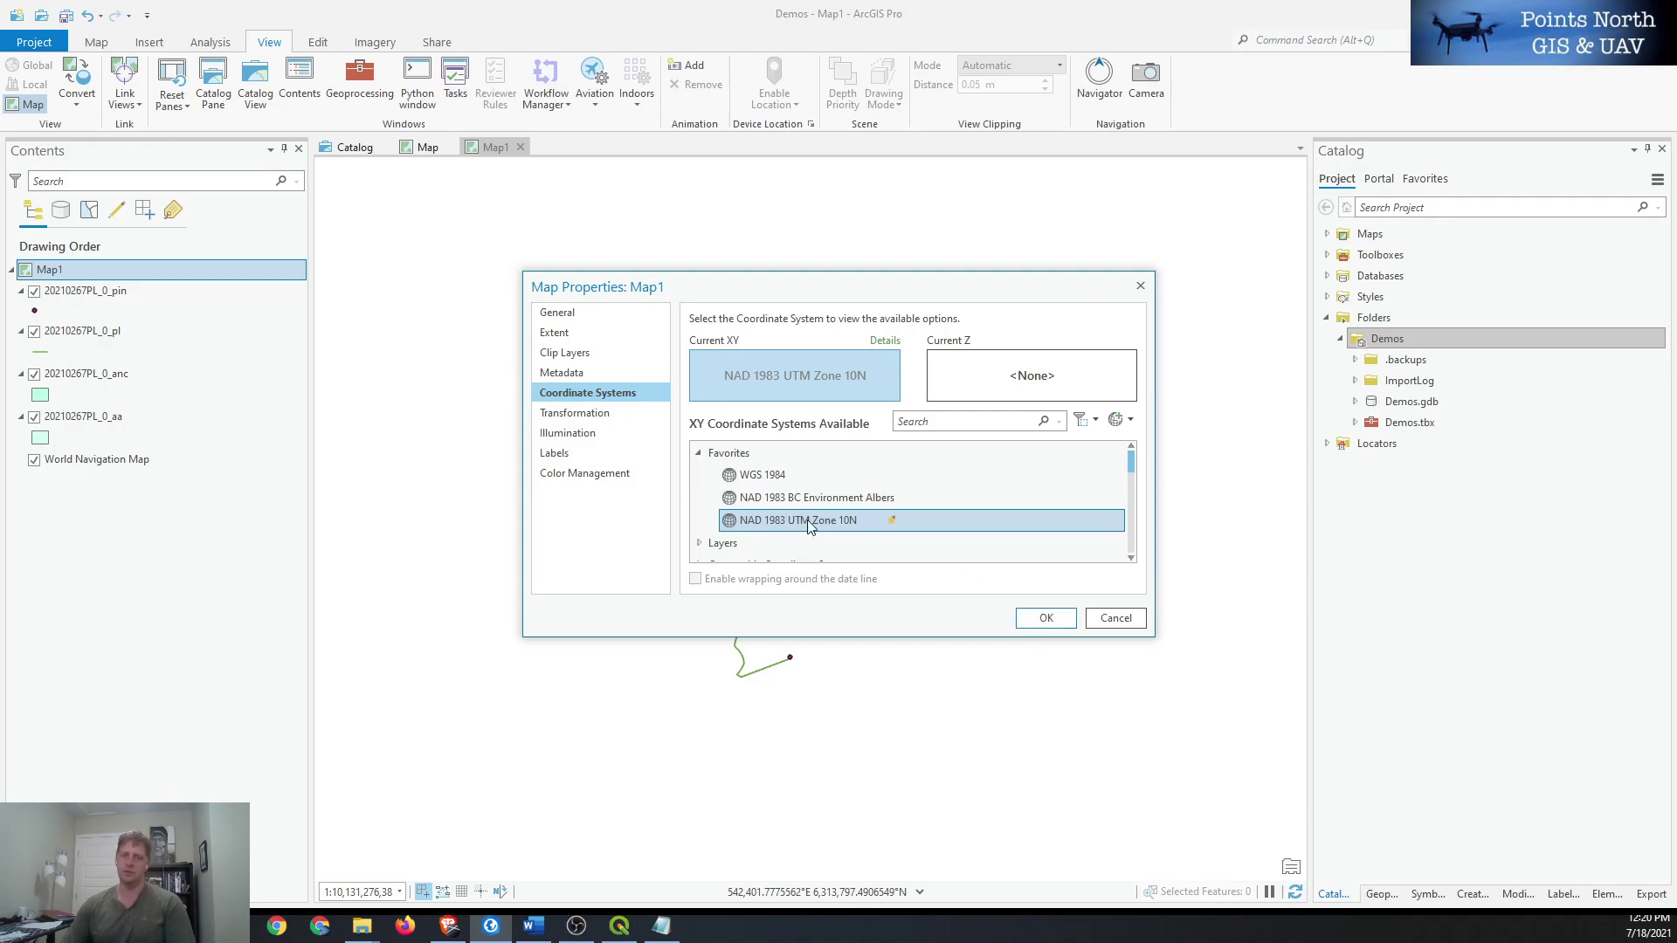
pyautogui.click(1034, 622)
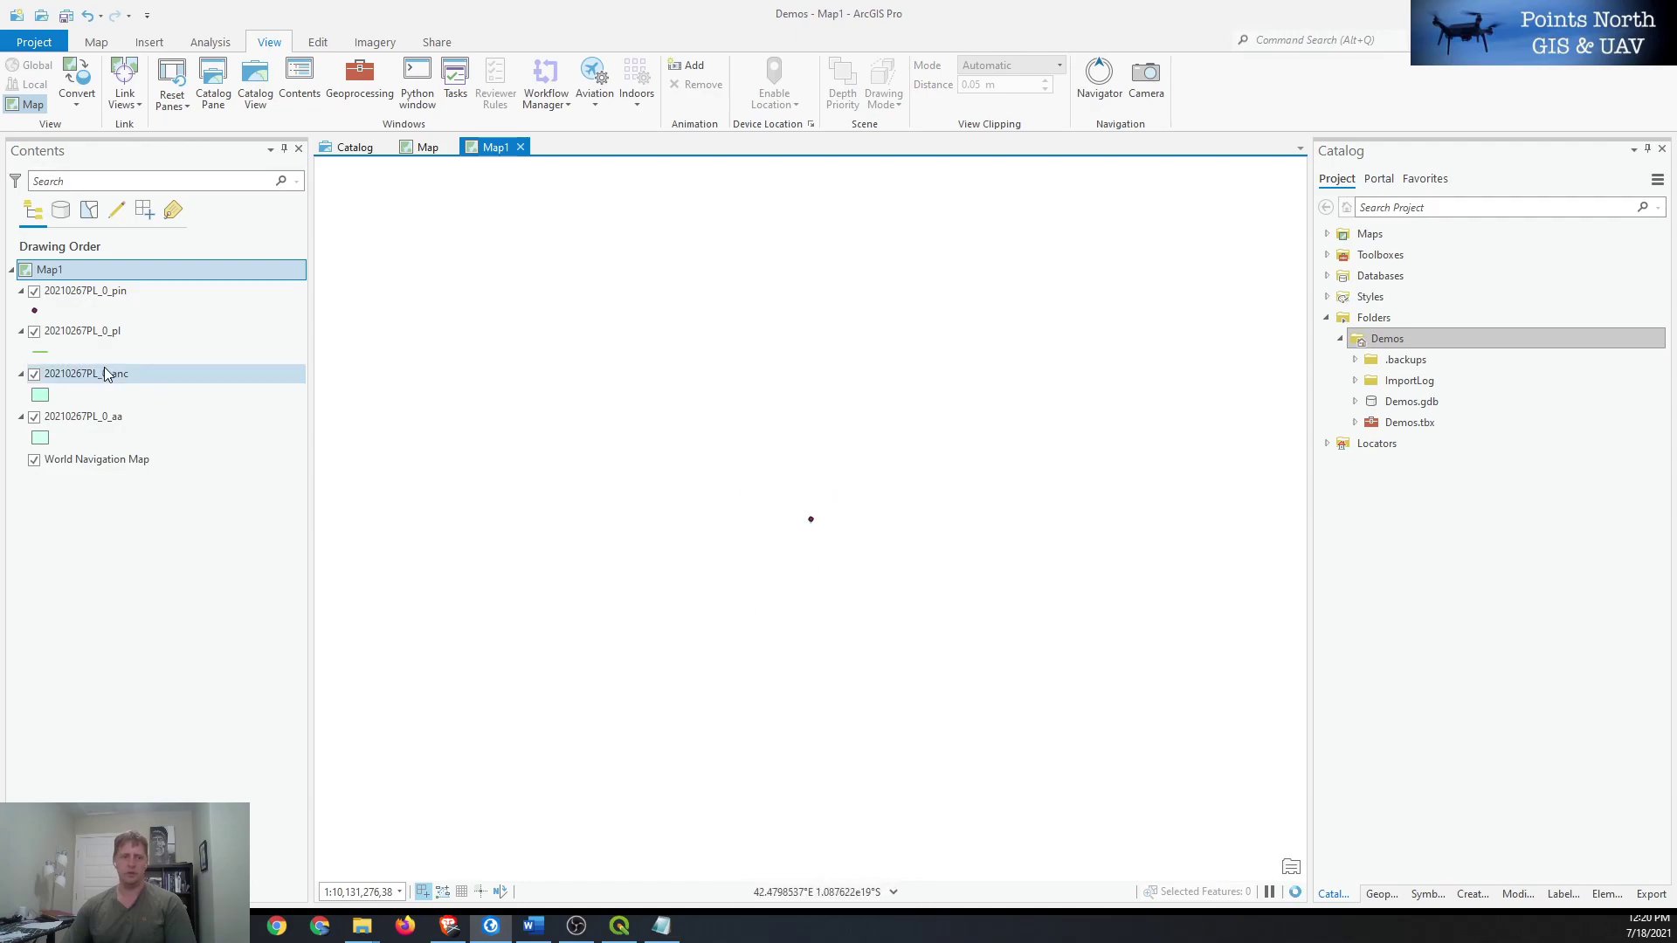
# - Zoom the map to the 20210267PL_0_aa layer's extent
pyautogui.rightClick(99, 416)
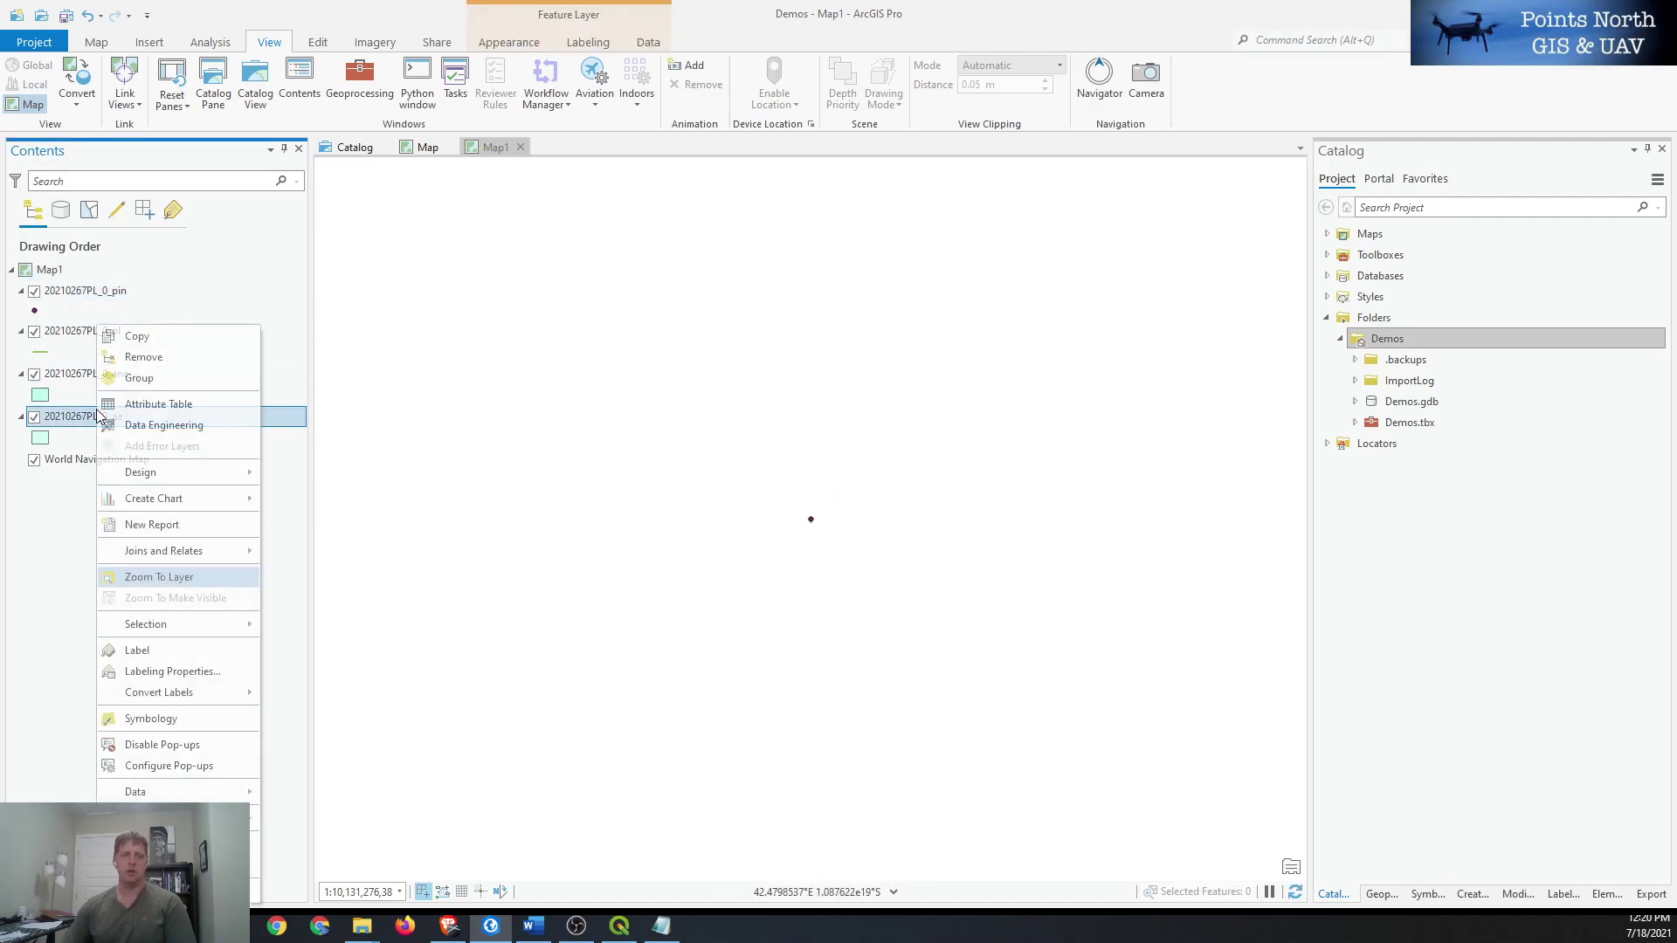
pyautogui.click(178, 578)
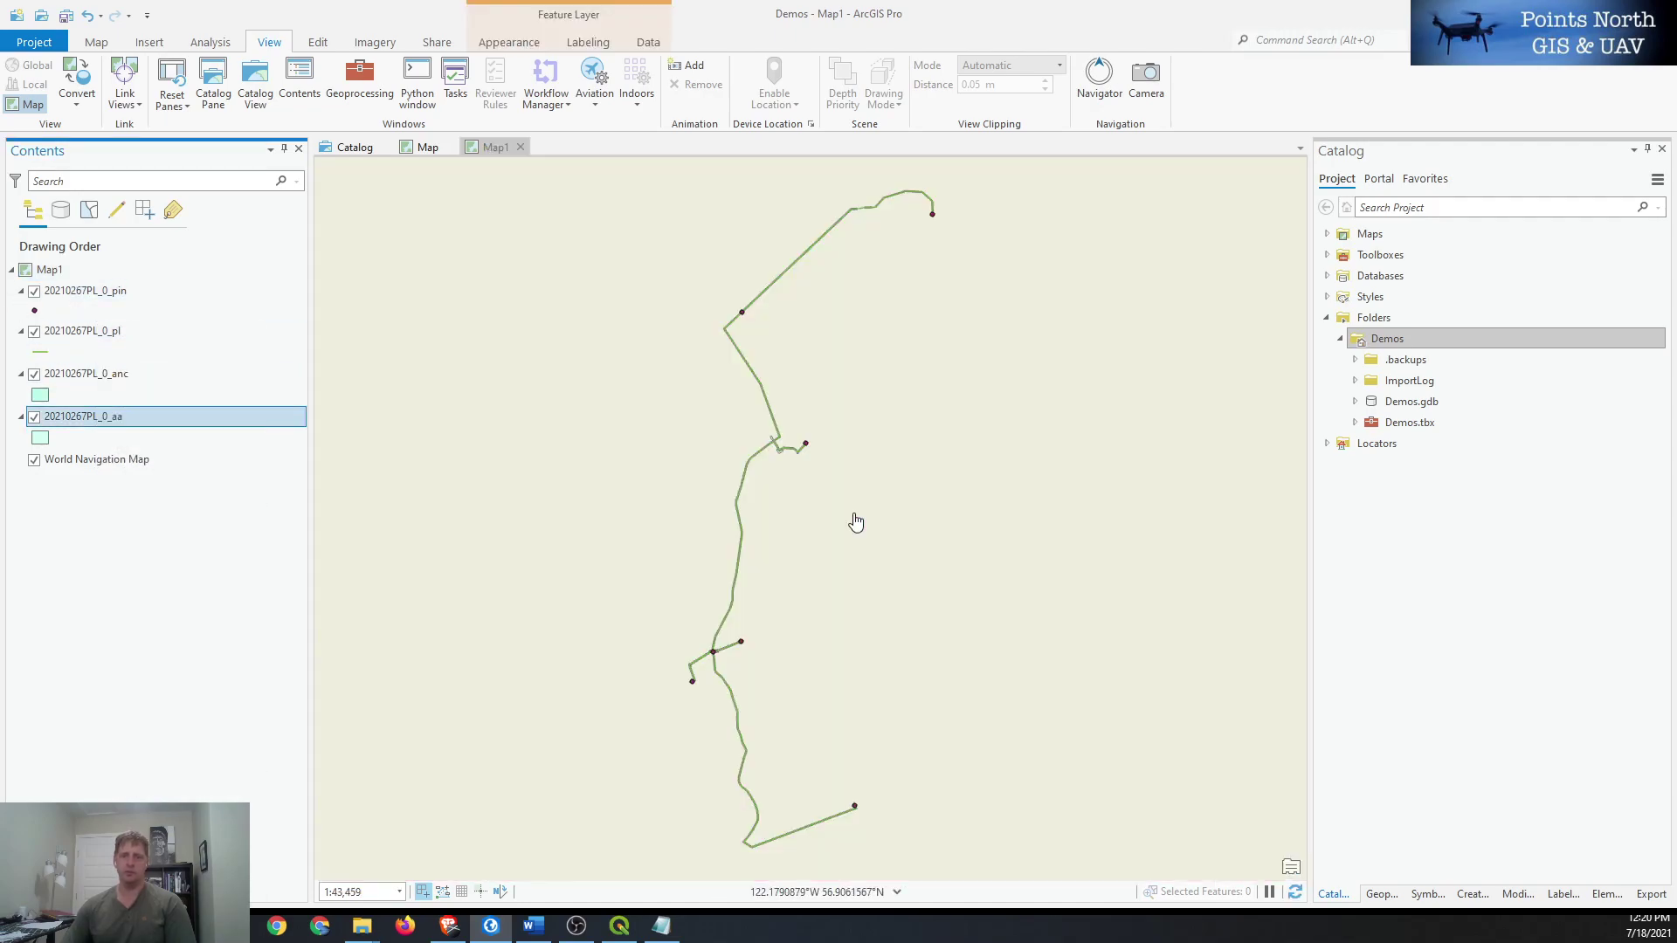
pyautogui.scroll(-3, 781, 516)
pyautogui.moveTo(775, 520); pyautogui.dragTo(861, 561)
# - Zoom and pan around the track to compare it with the basemap near Highway 97
pyautogui.scroll(-4, 785, 517)
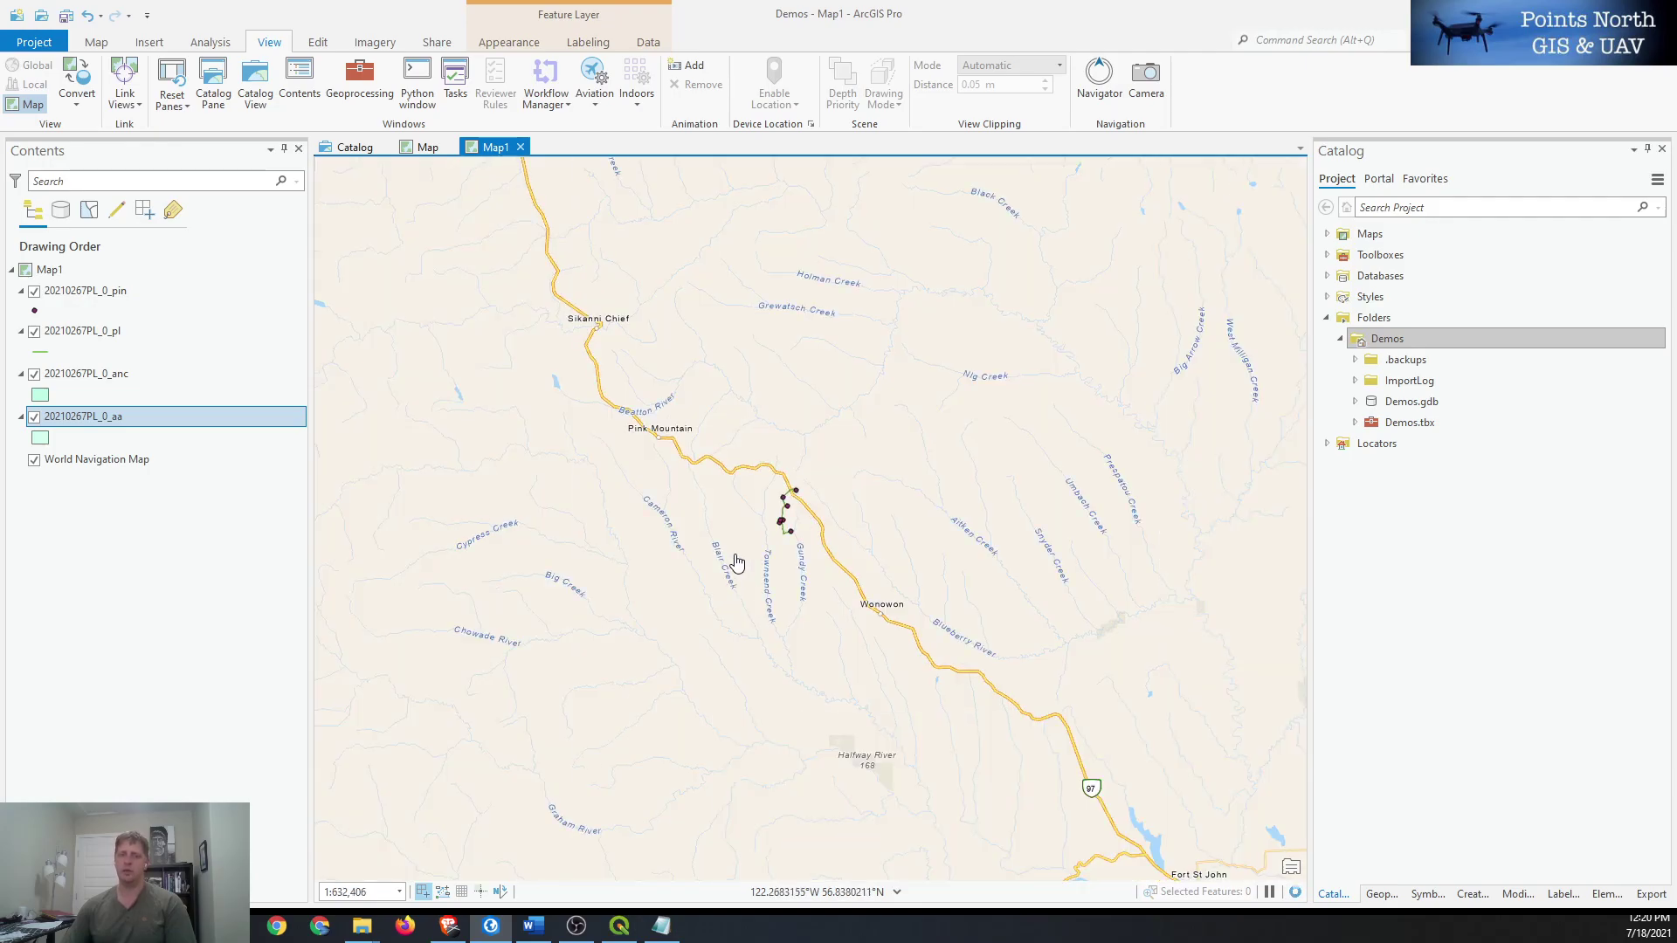
pyautogui.scroll(-1, 733, 561)
pyautogui.scroll(-1, 732, 508)
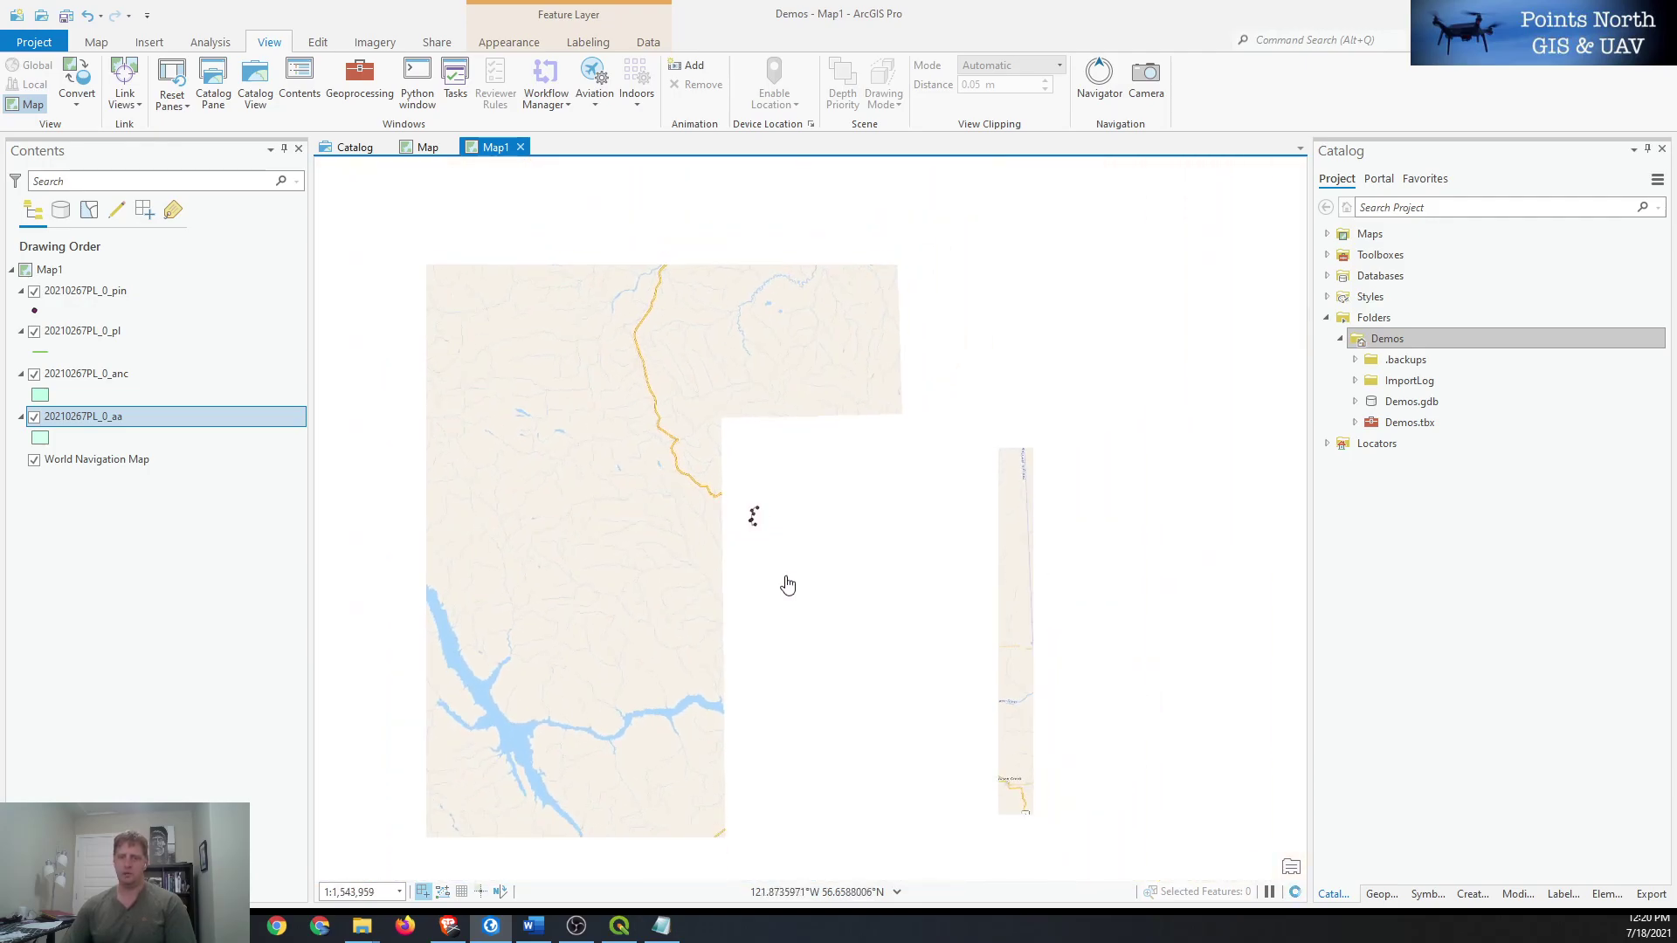
pyautogui.moveTo(662, 532); pyautogui.dragTo(815, 532)
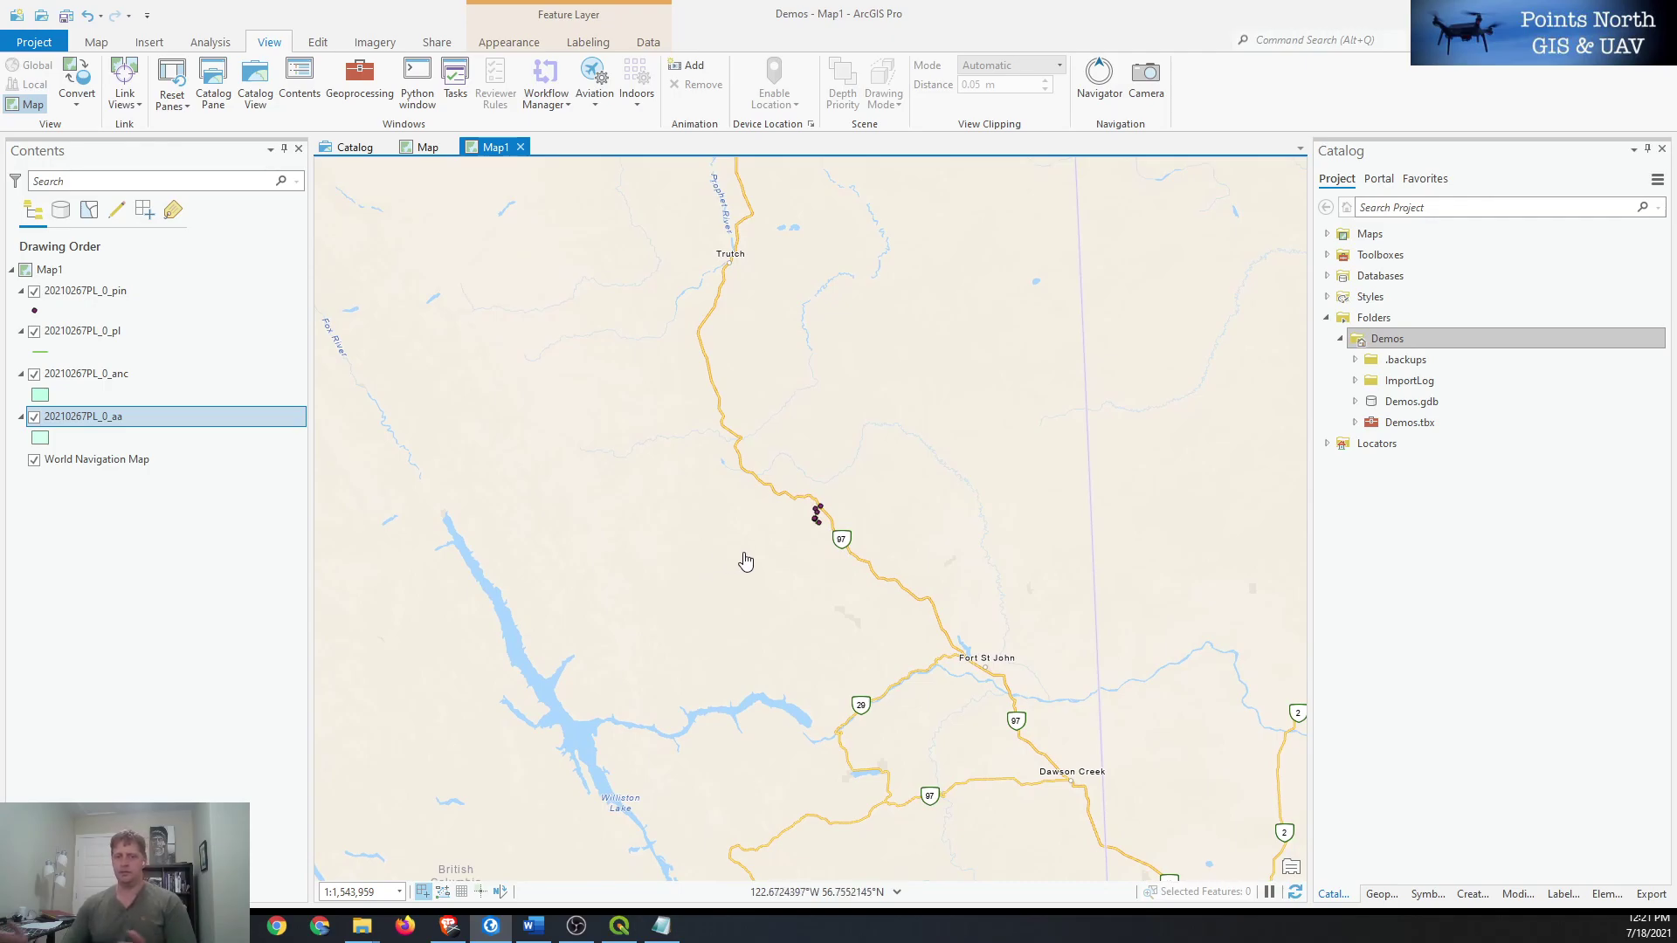
pyautogui.moveTo(785, 550); pyautogui.dragTo(829, 601)
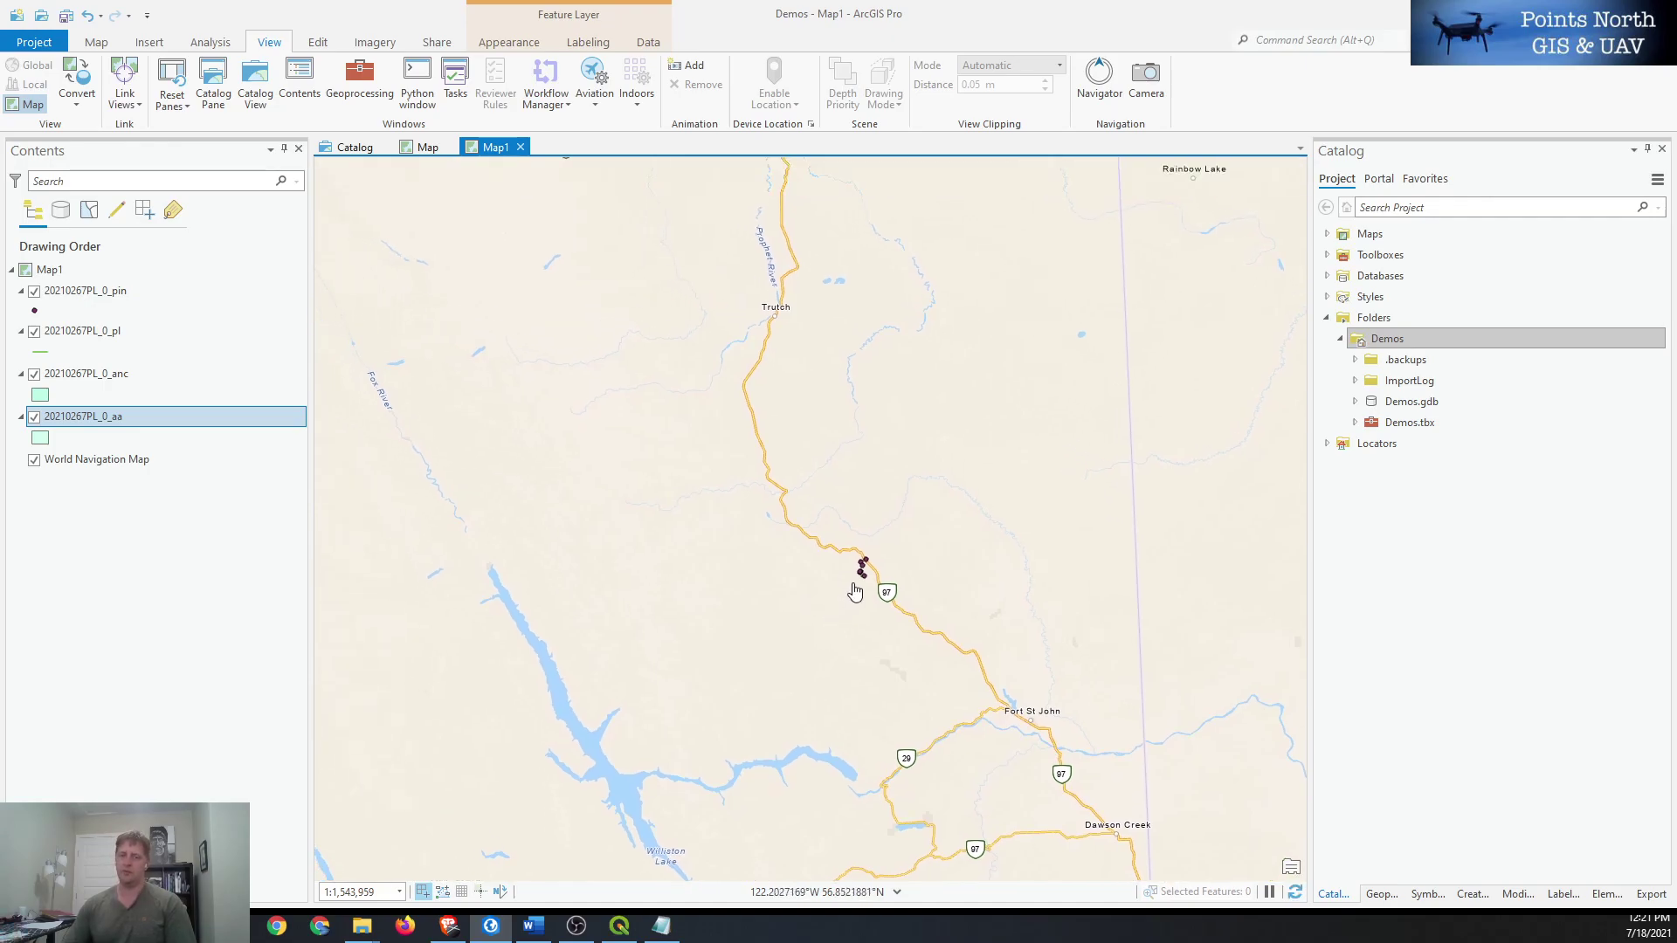
pyautogui.scroll(4, 869, 585)
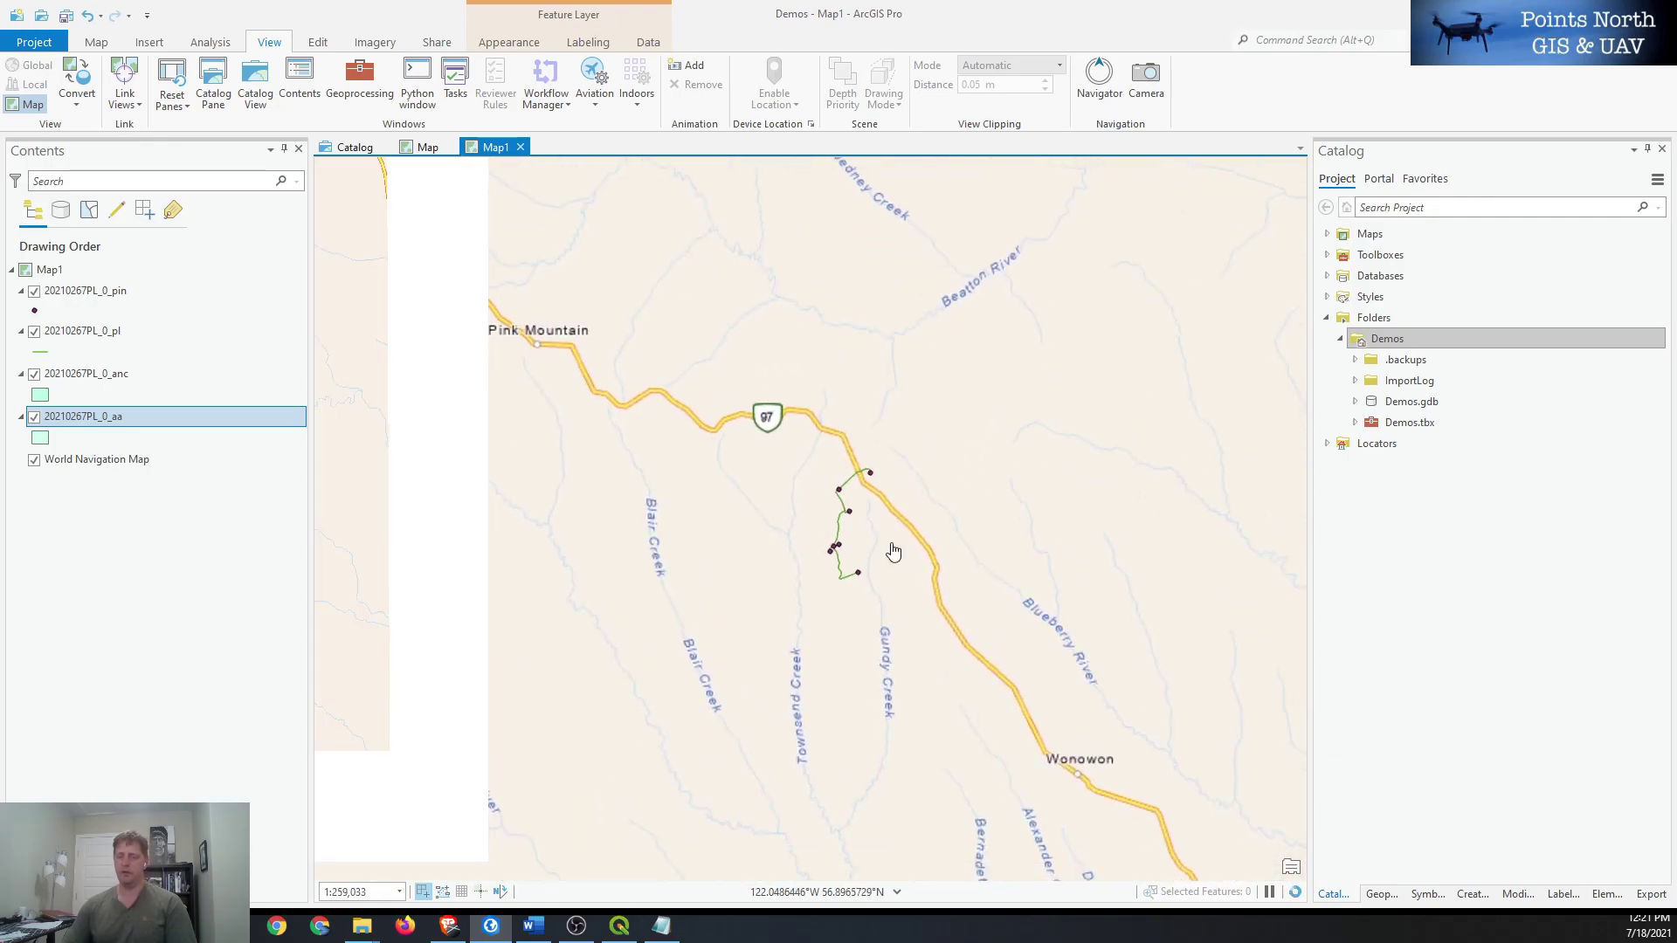
pyautogui.scroll(3, 891, 555)
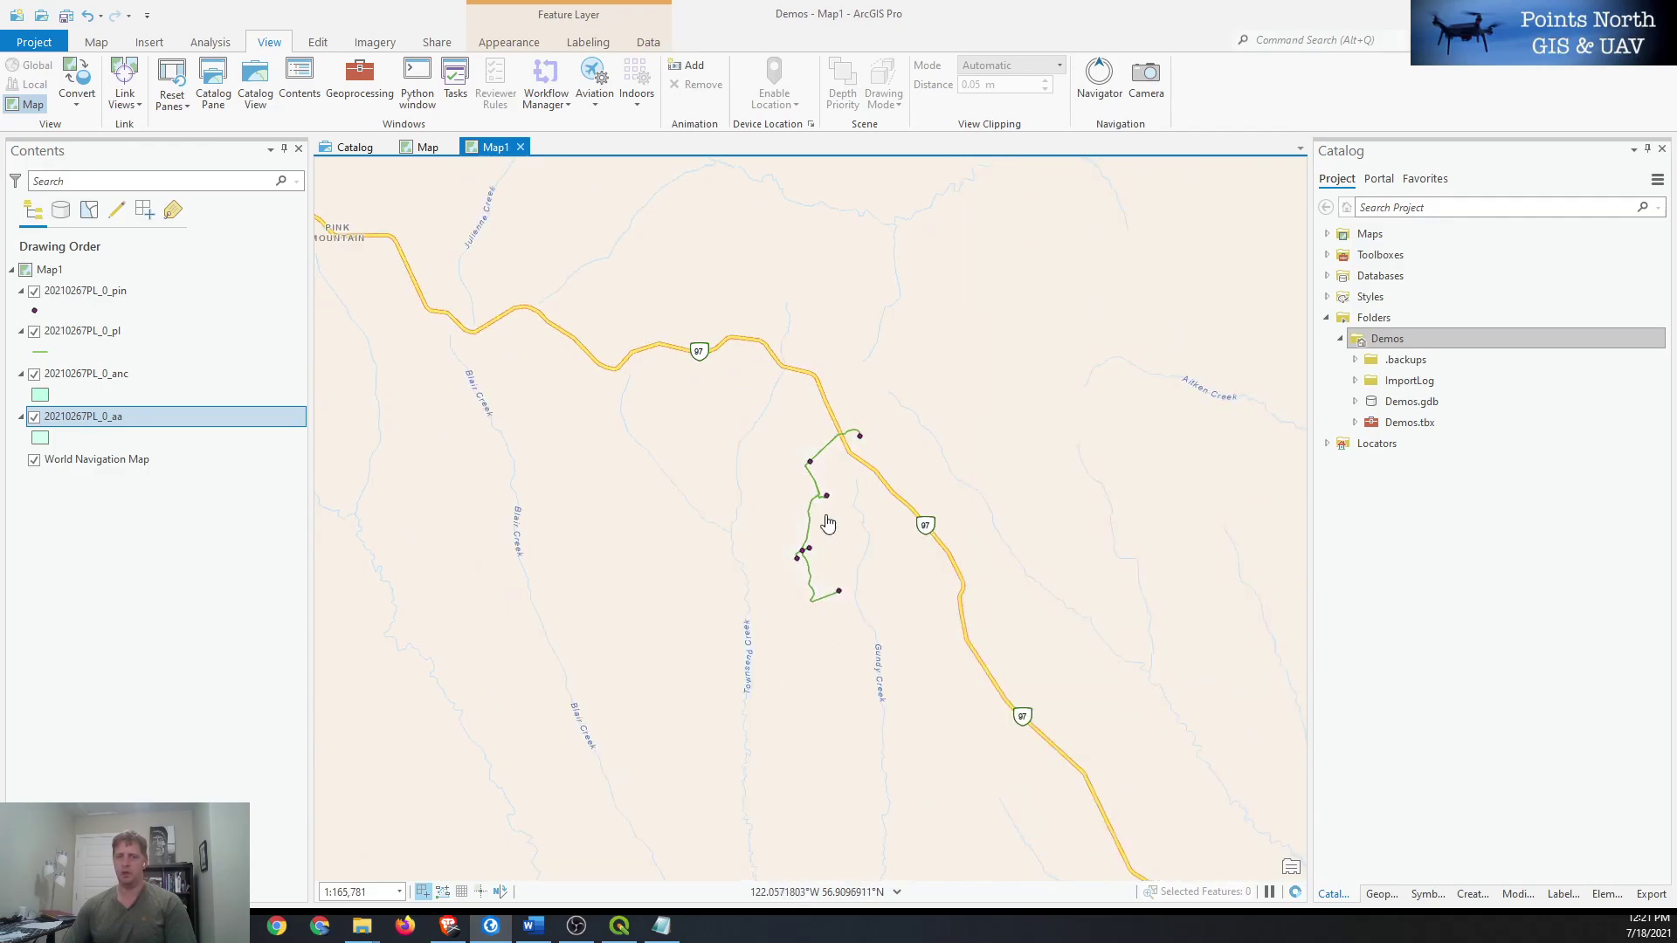
pyautogui.moveTo(910, 552); pyautogui.dragTo(952, 589)
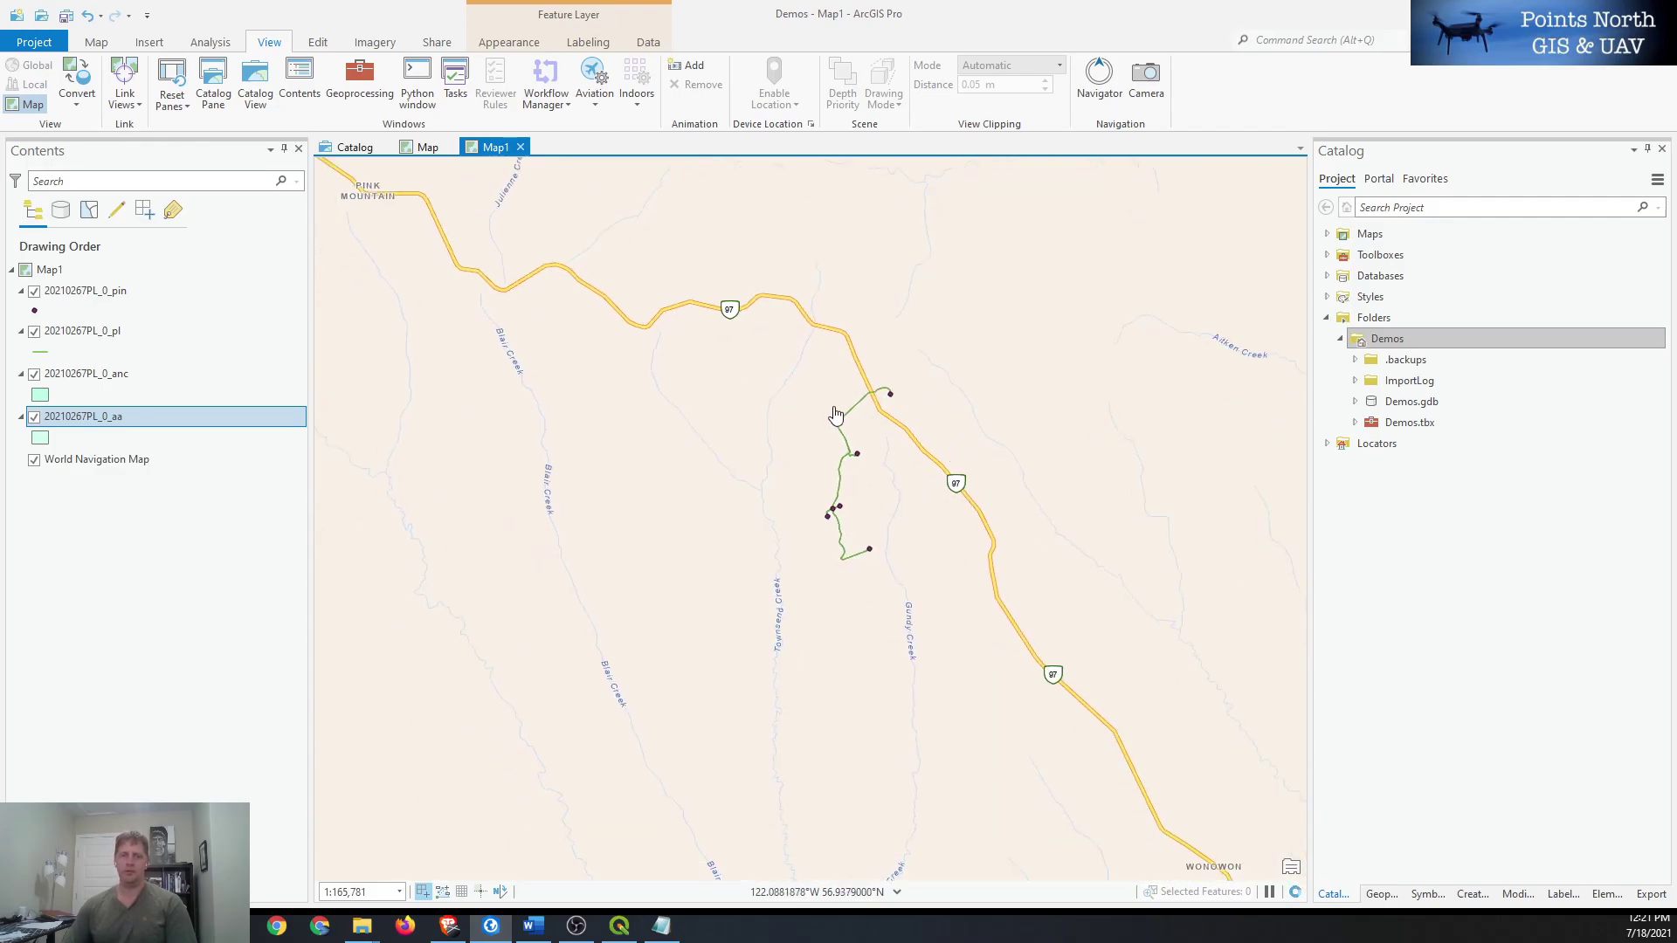
pyautogui.scroll(3, 902, 574)
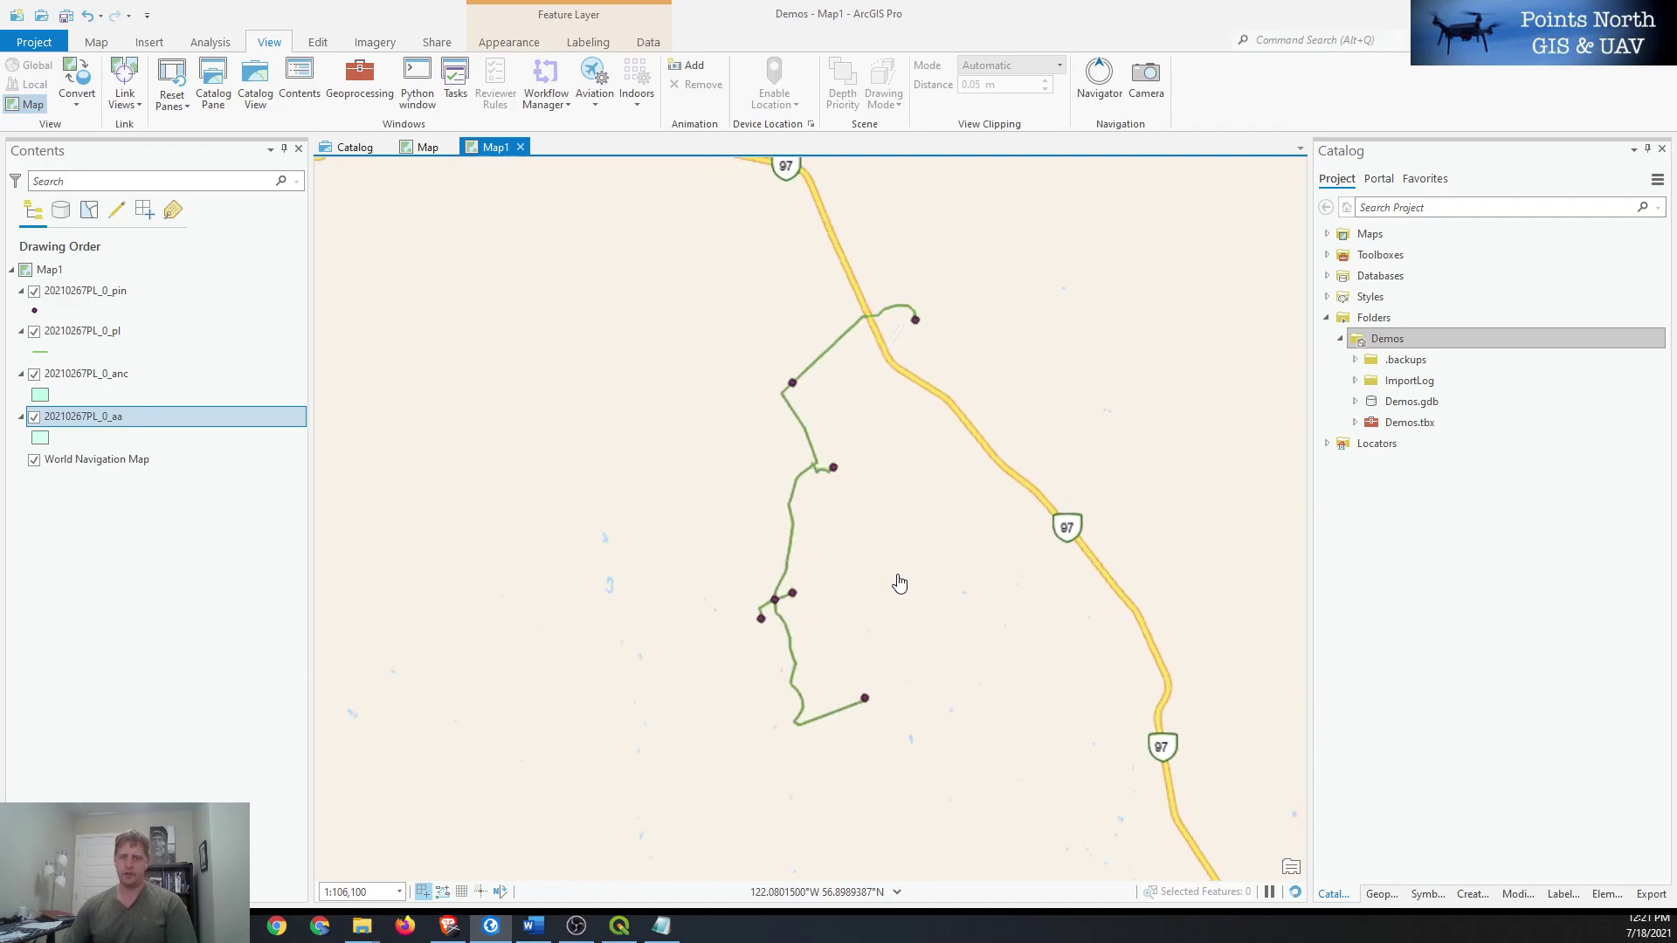
pyautogui.scroll(2, 895, 537)
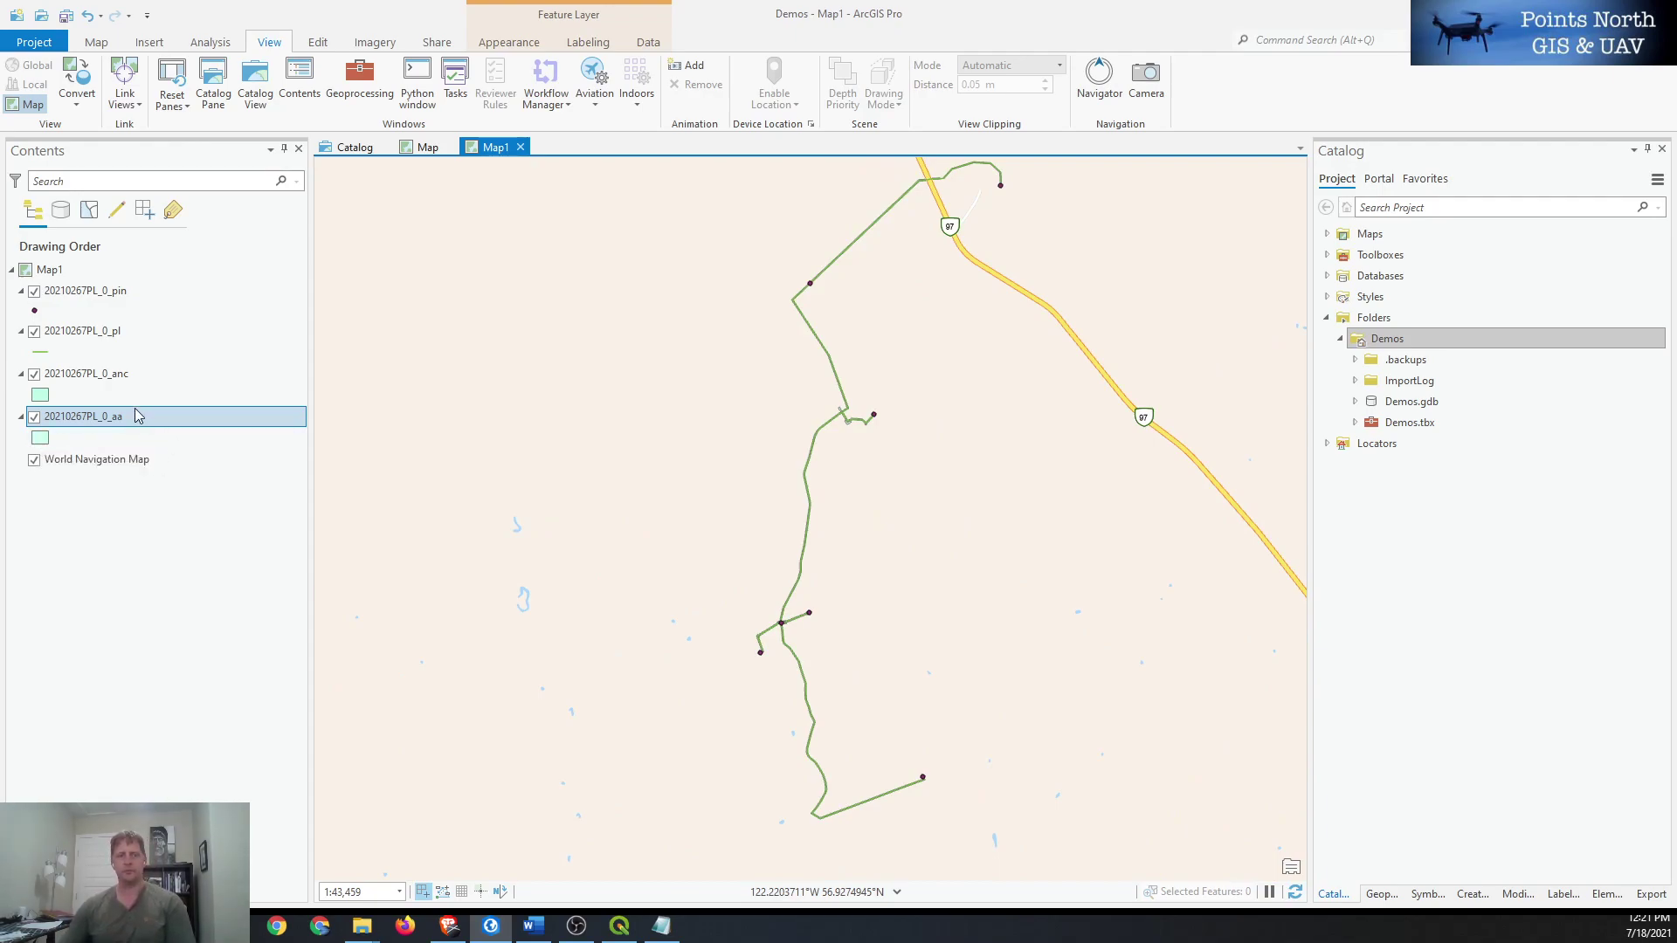
# - Open the Geoprocessing pane from the View tab
pyautogui.click(94, 42)
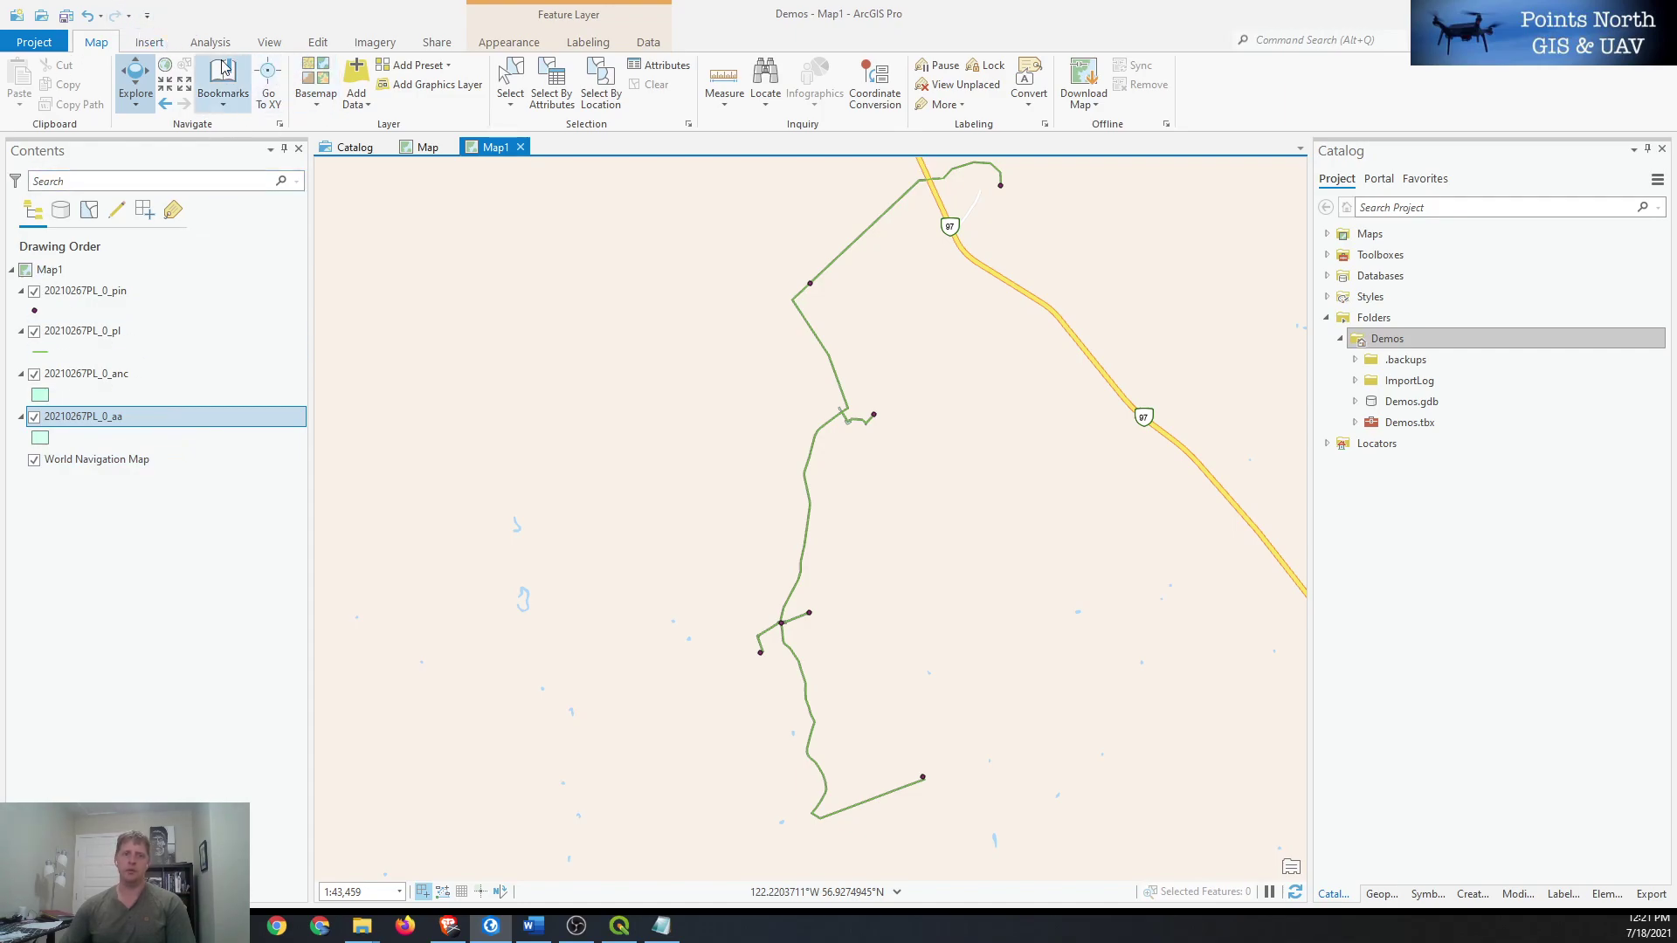
pyautogui.click(269, 44)
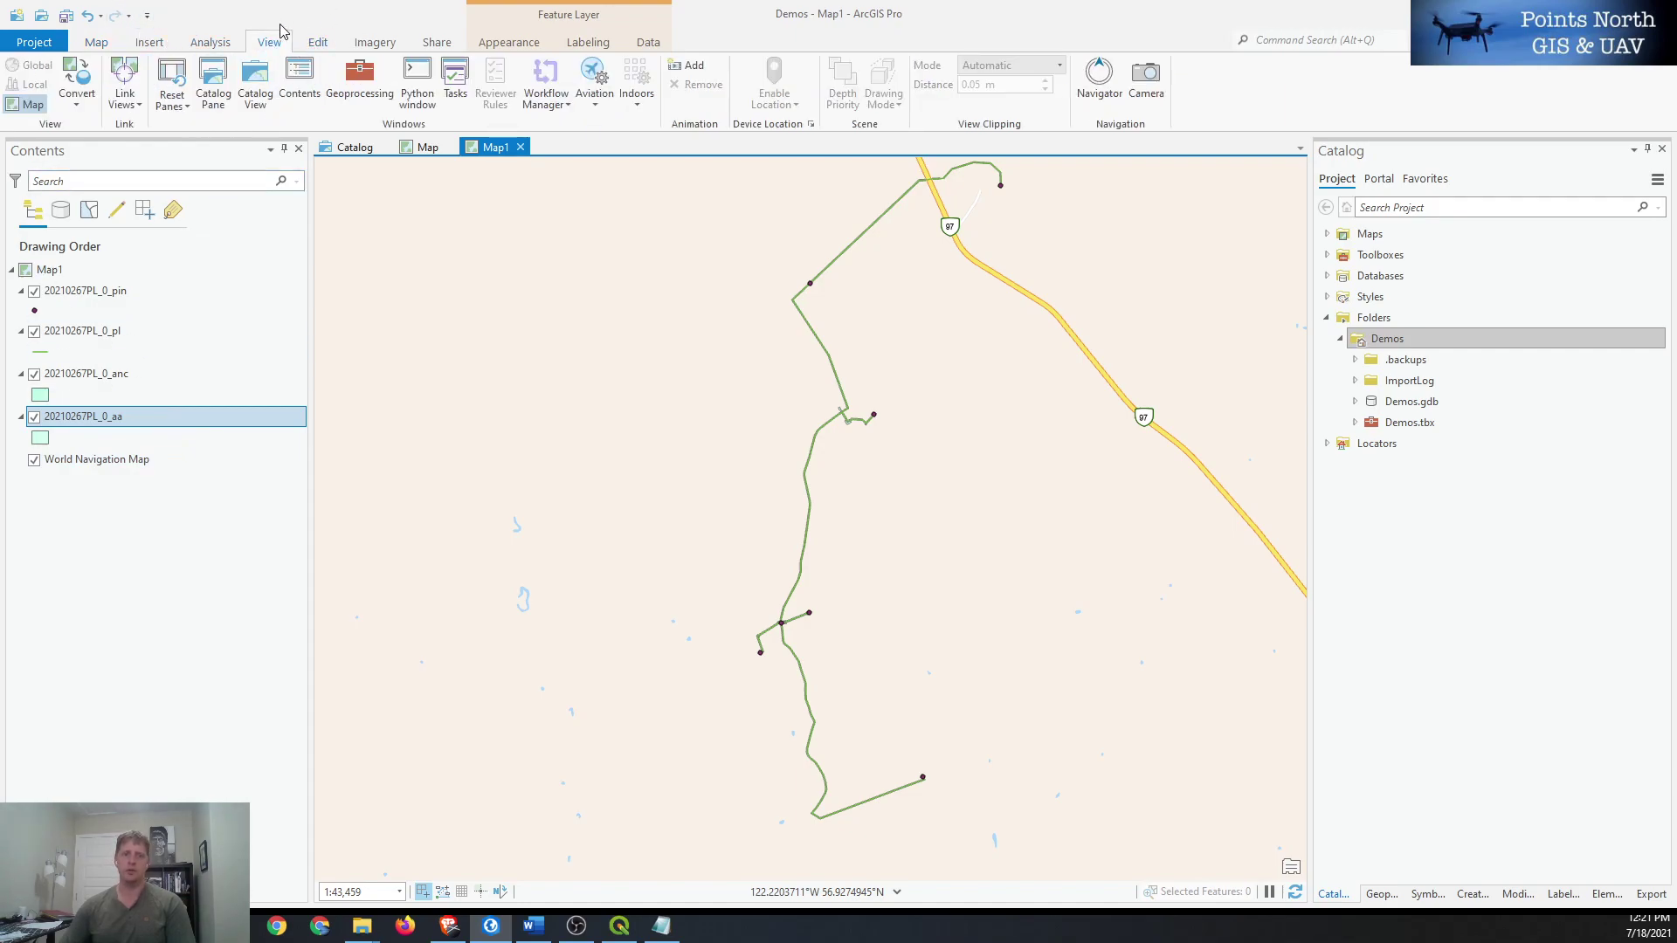
pyautogui.click(360, 78)
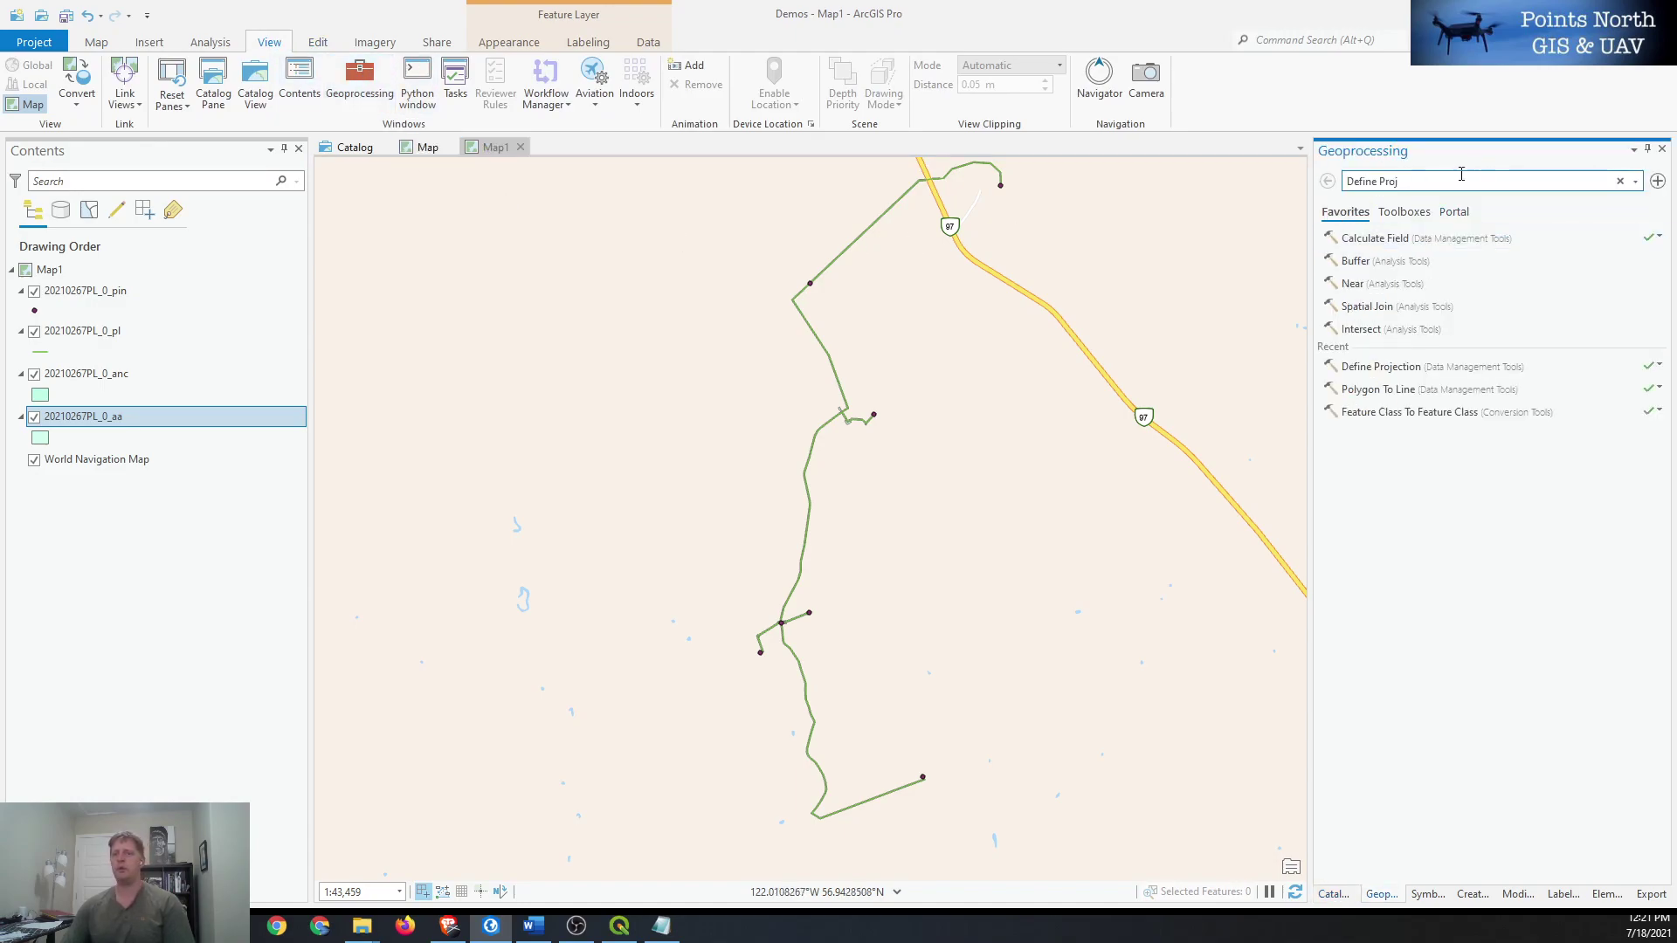
# - Clear the old tool search, briefly browse the toolboxes, then search for 'Define Proj'
pyautogui.moveTo(1400, 181); pyautogui.dragTo(1329, 196)
pyautogui.press('BackSpace')
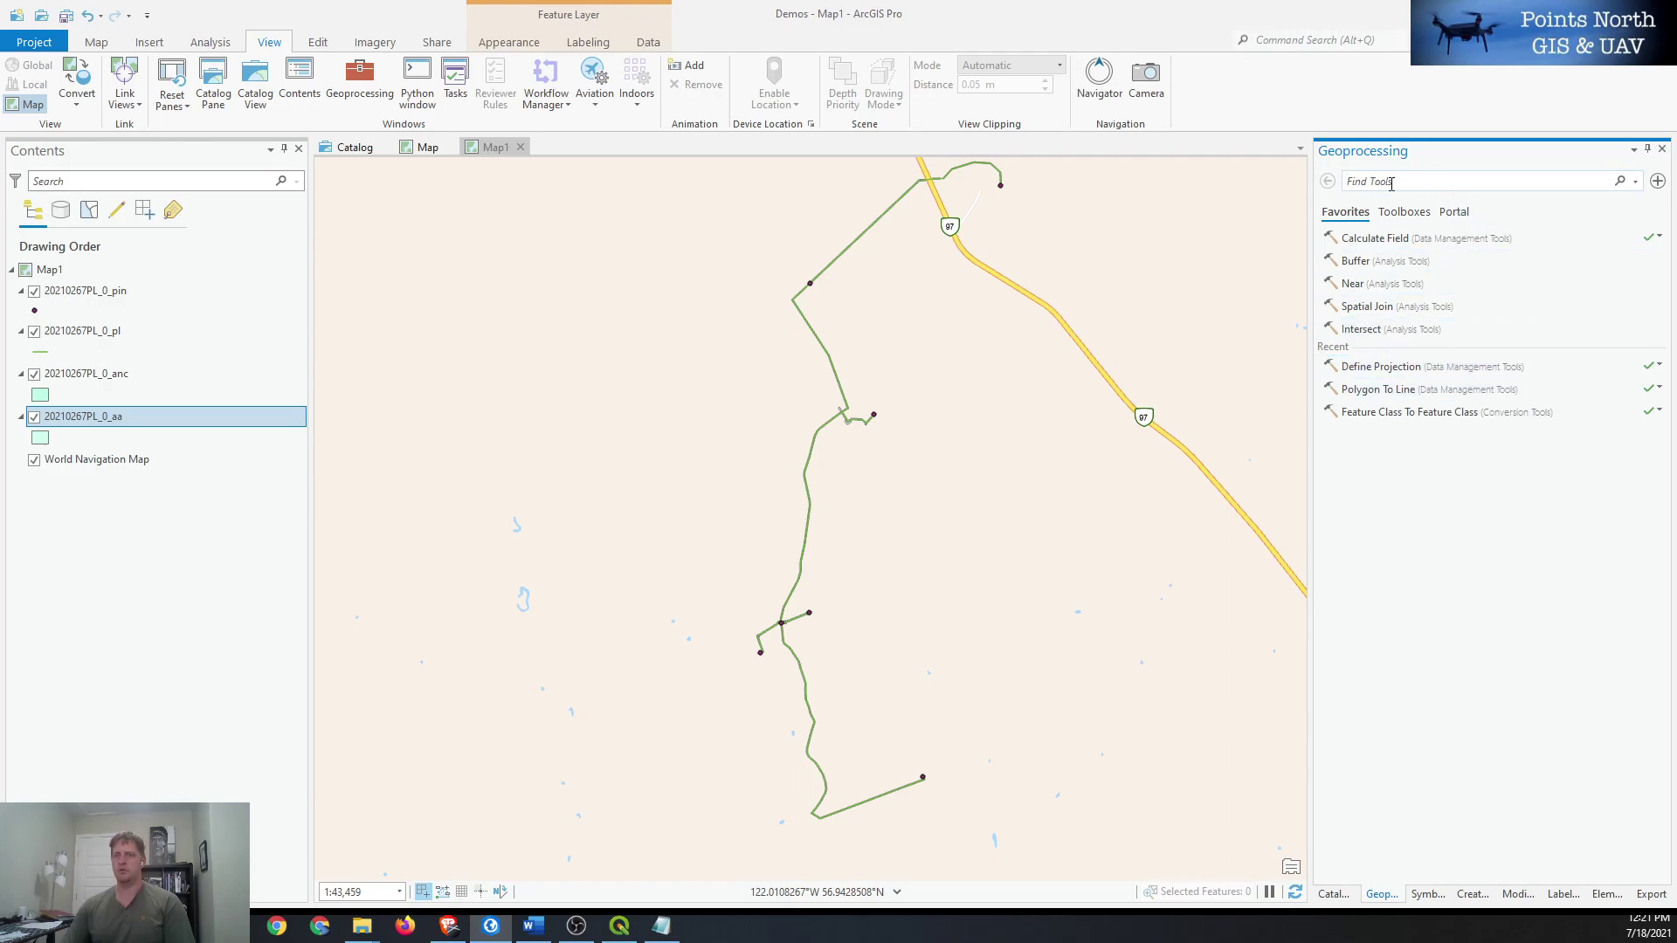
pyautogui.click(1400, 213)
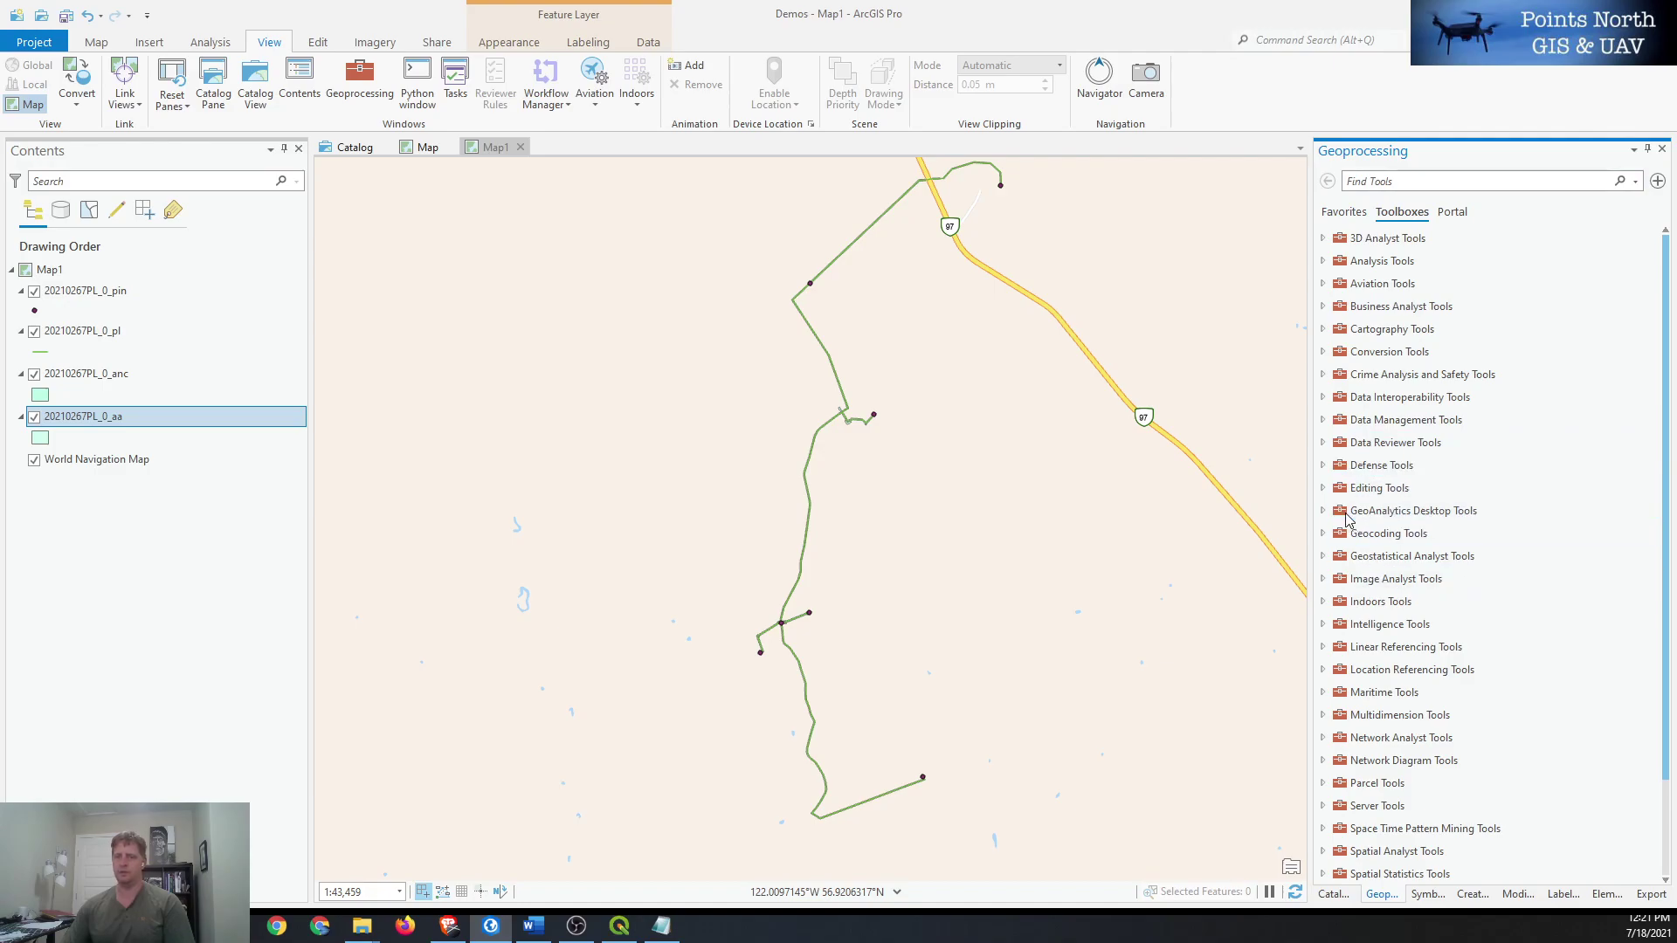
pyautogui.click(1323, 533)
pyautogui.click(1323, 533)
pyautogui.scroll(-2, 1336, 664)
pyautogui.scroll(2, 1389, 647)
pyautogui.click(1345, 213)
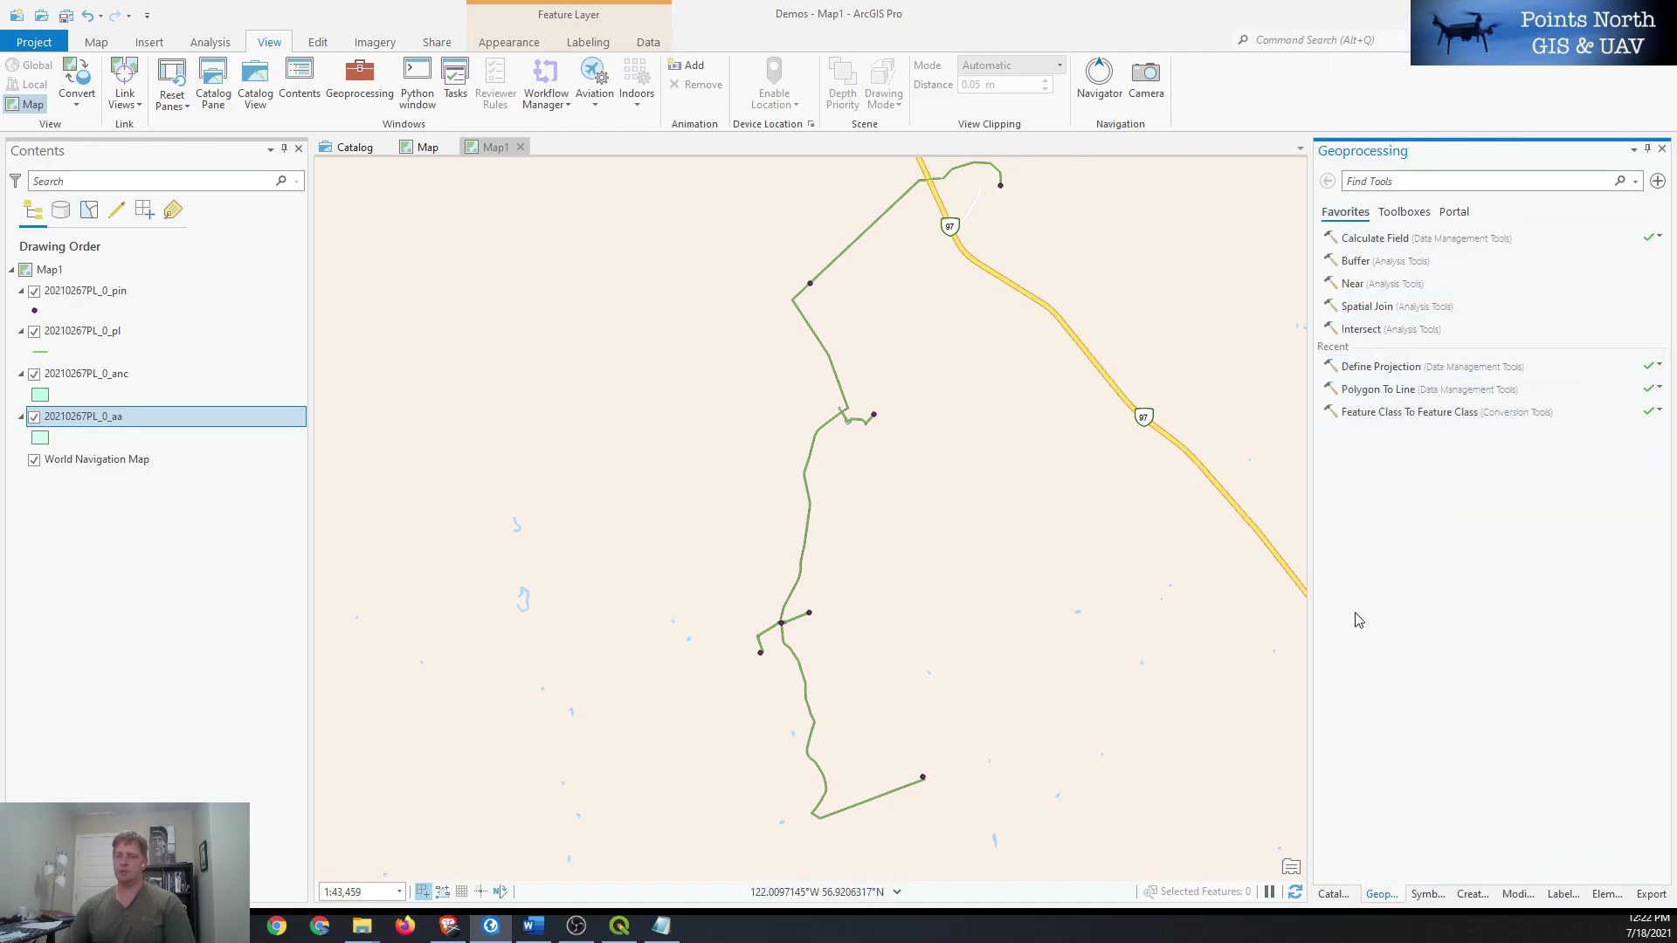
pyautogui.click(1398, 182)
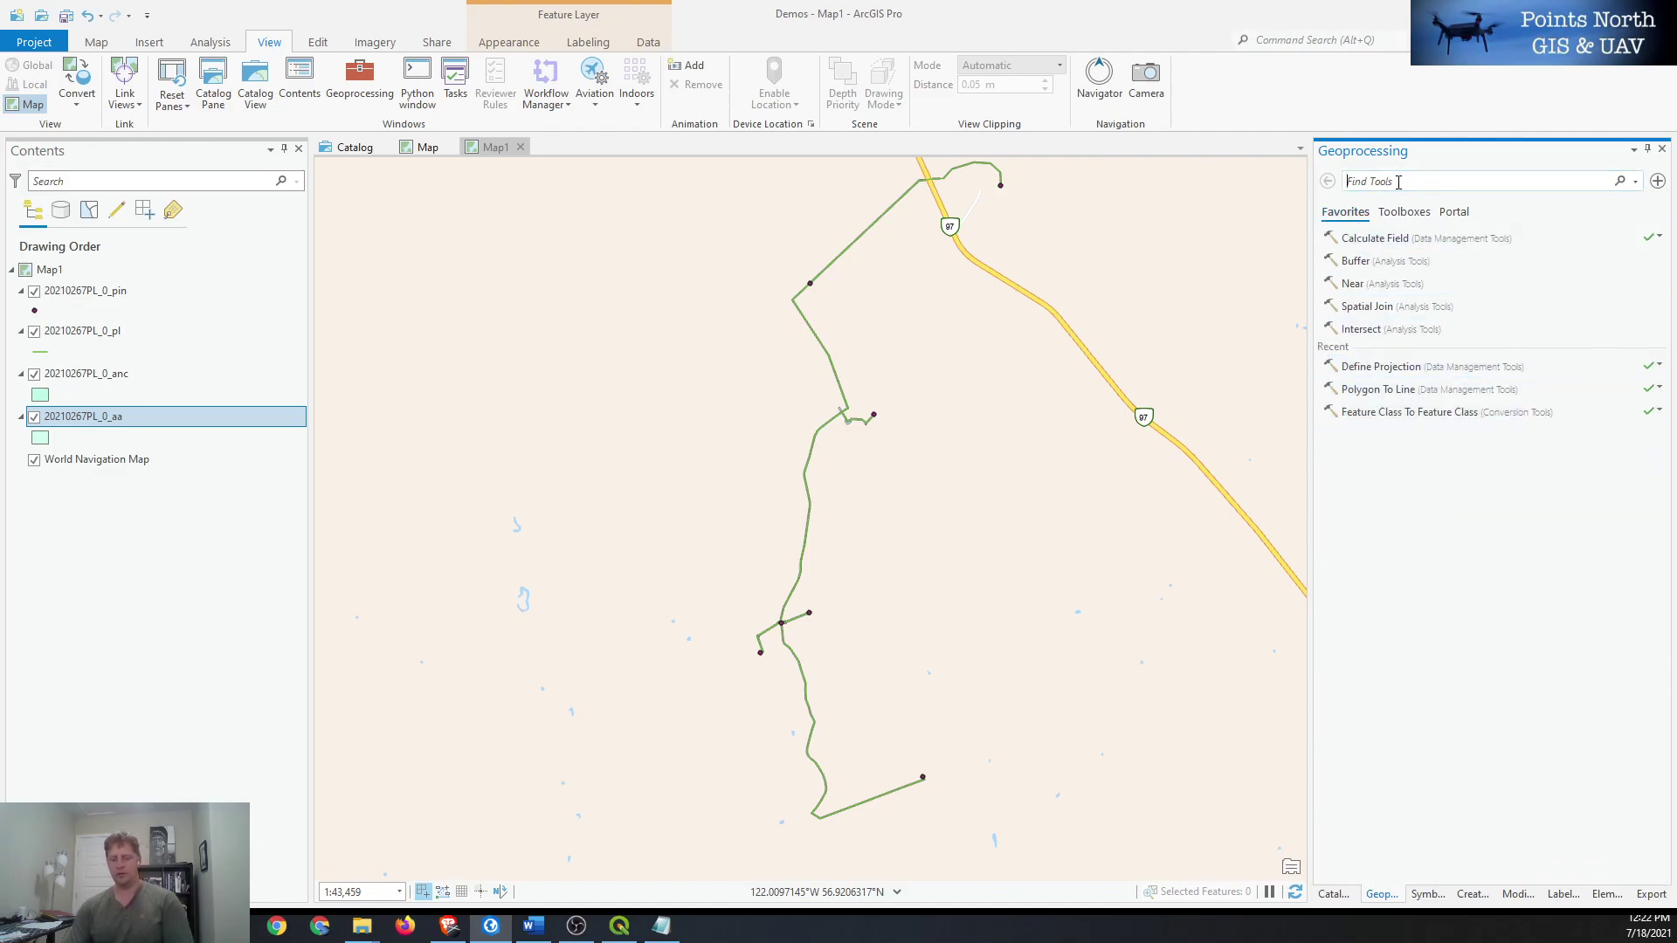
pyautogui.write('Define Proj')
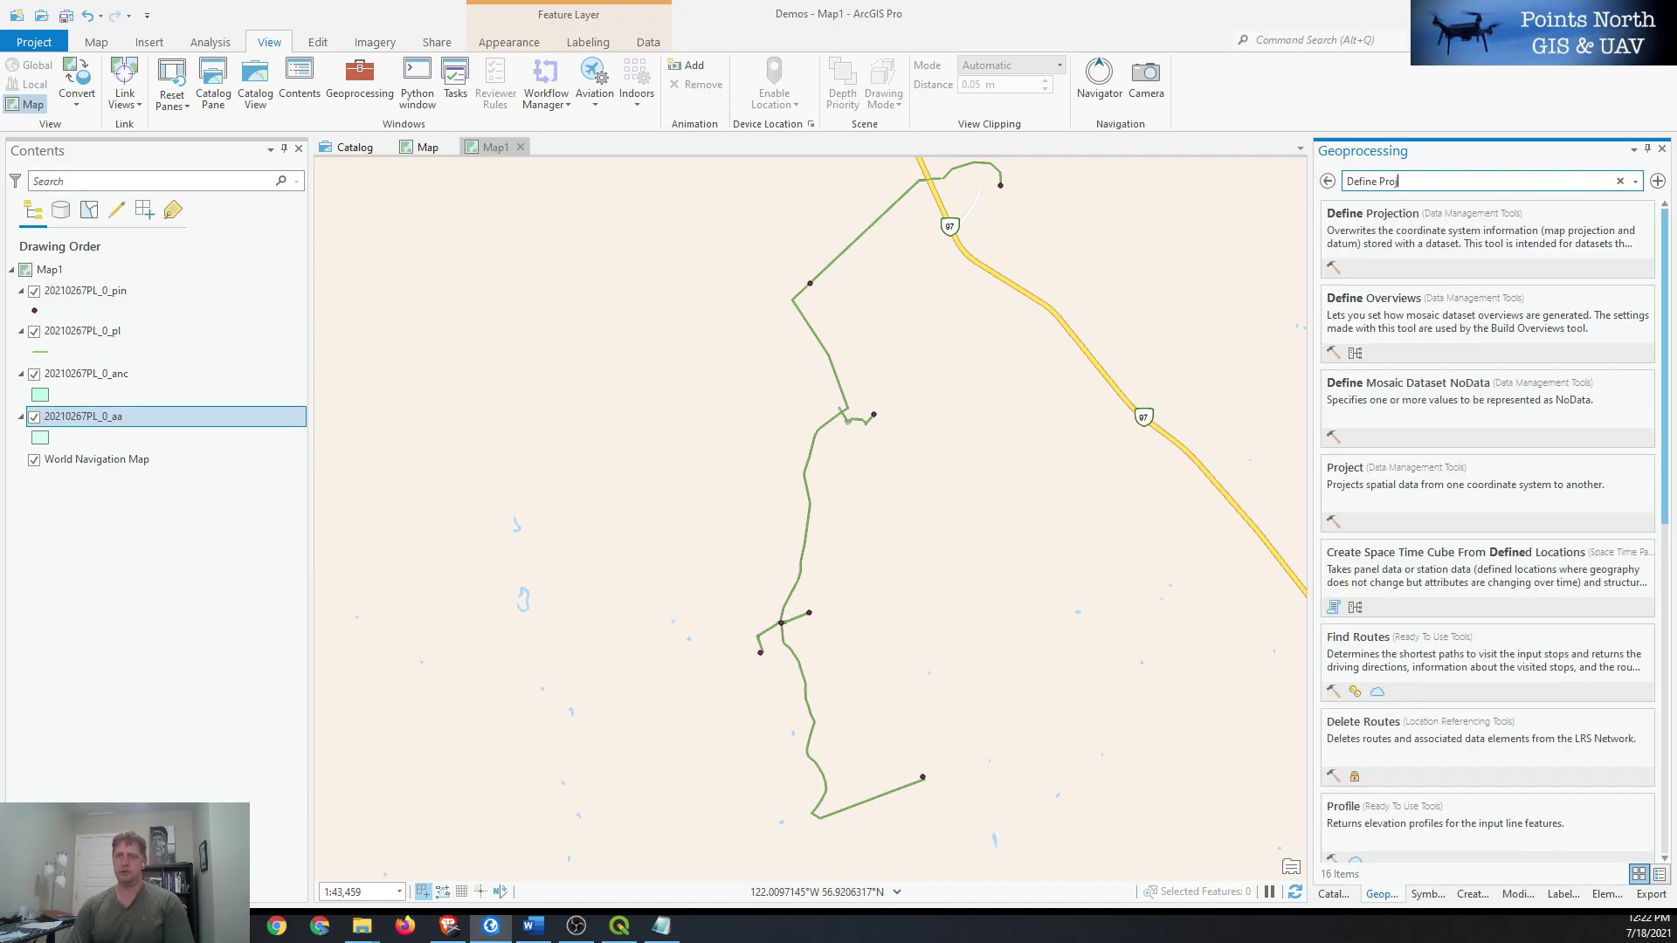
# - Open Define Projection with 20210267PL_0_pin as input and view the coordinate system choices
pyautogui.click(1452, 248)
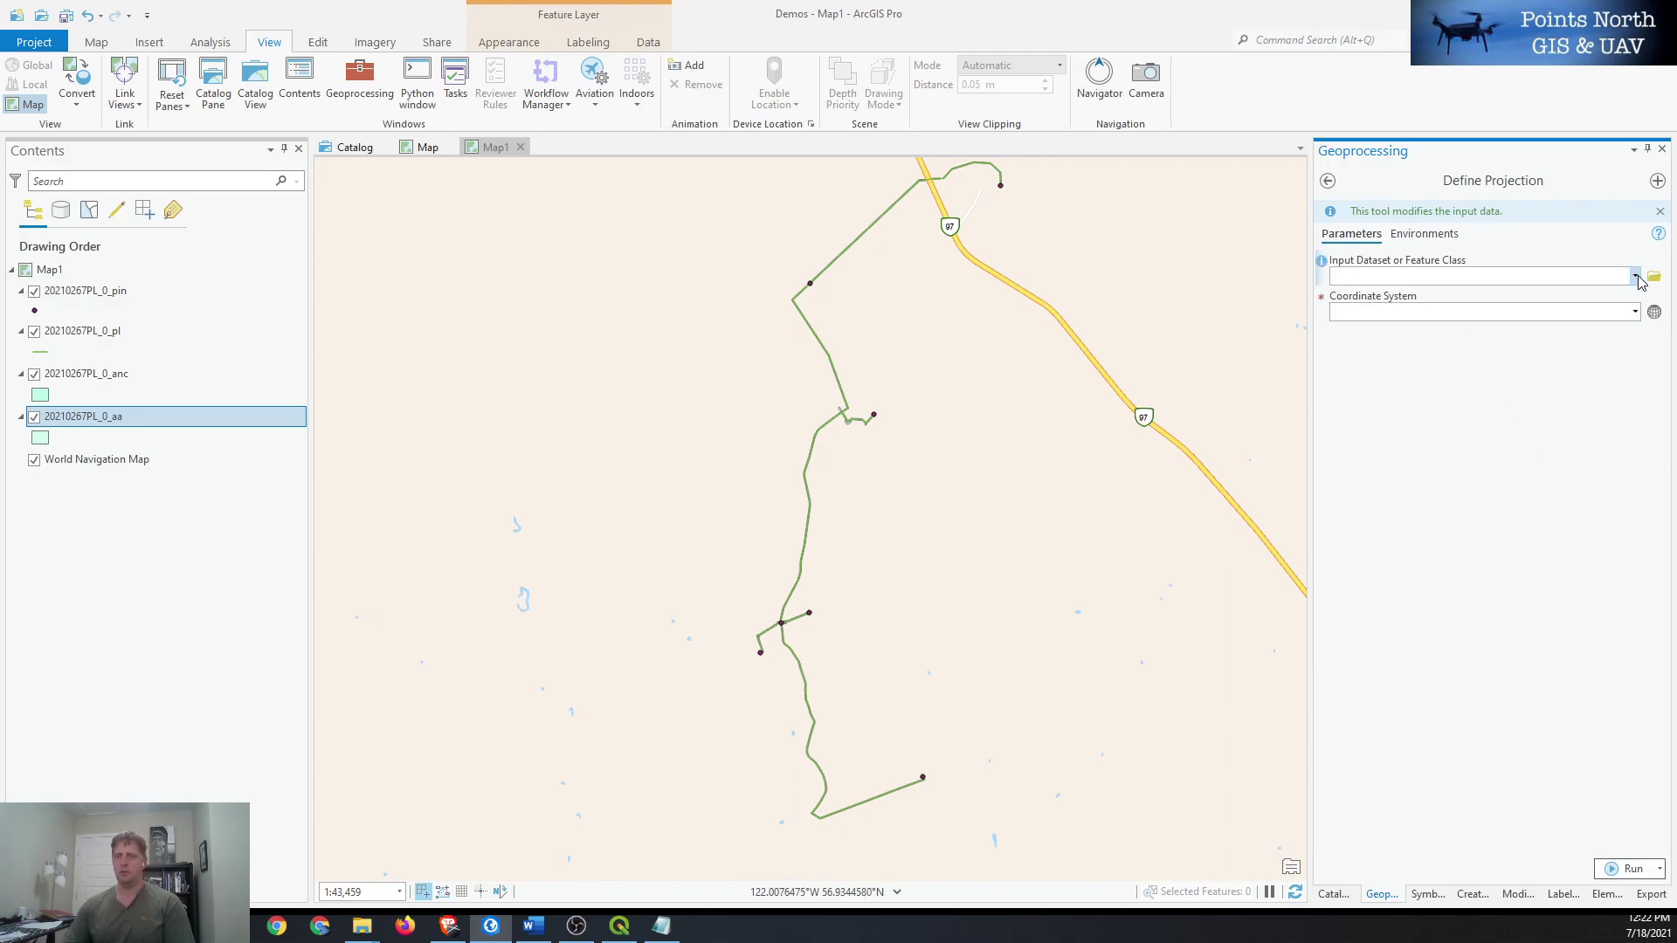
pyautogui.click(1635, 277)
pyautogui.click(1471, 299)
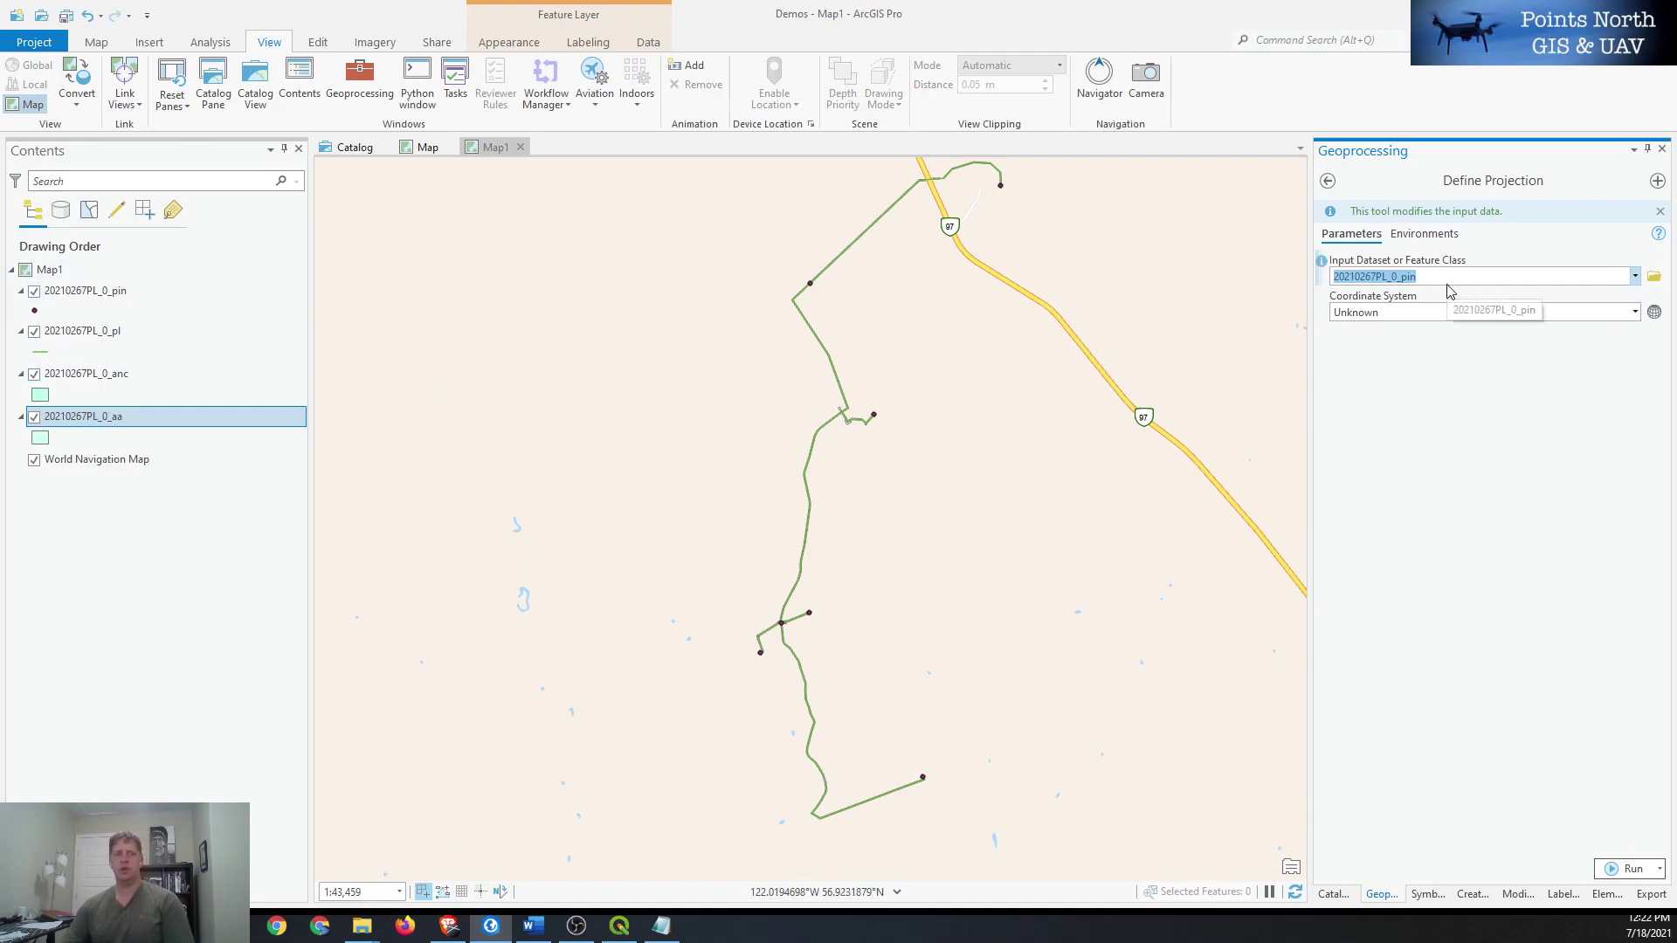
pyautogui.click(1495, 407)
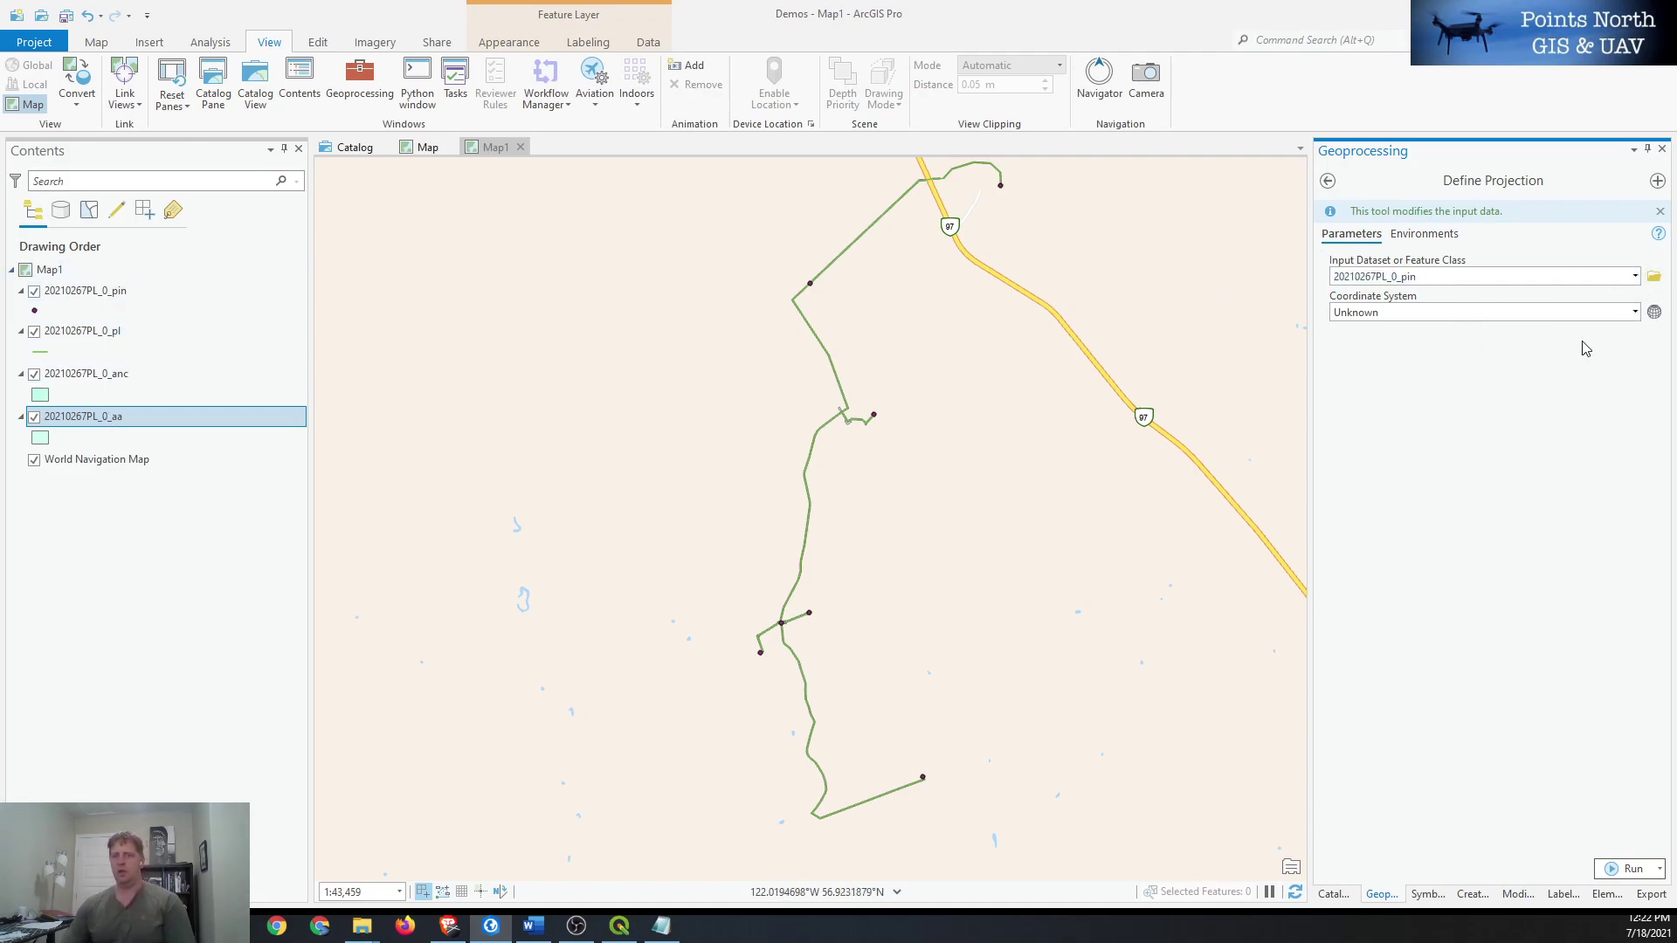
pyautogui.click(1634, 311)
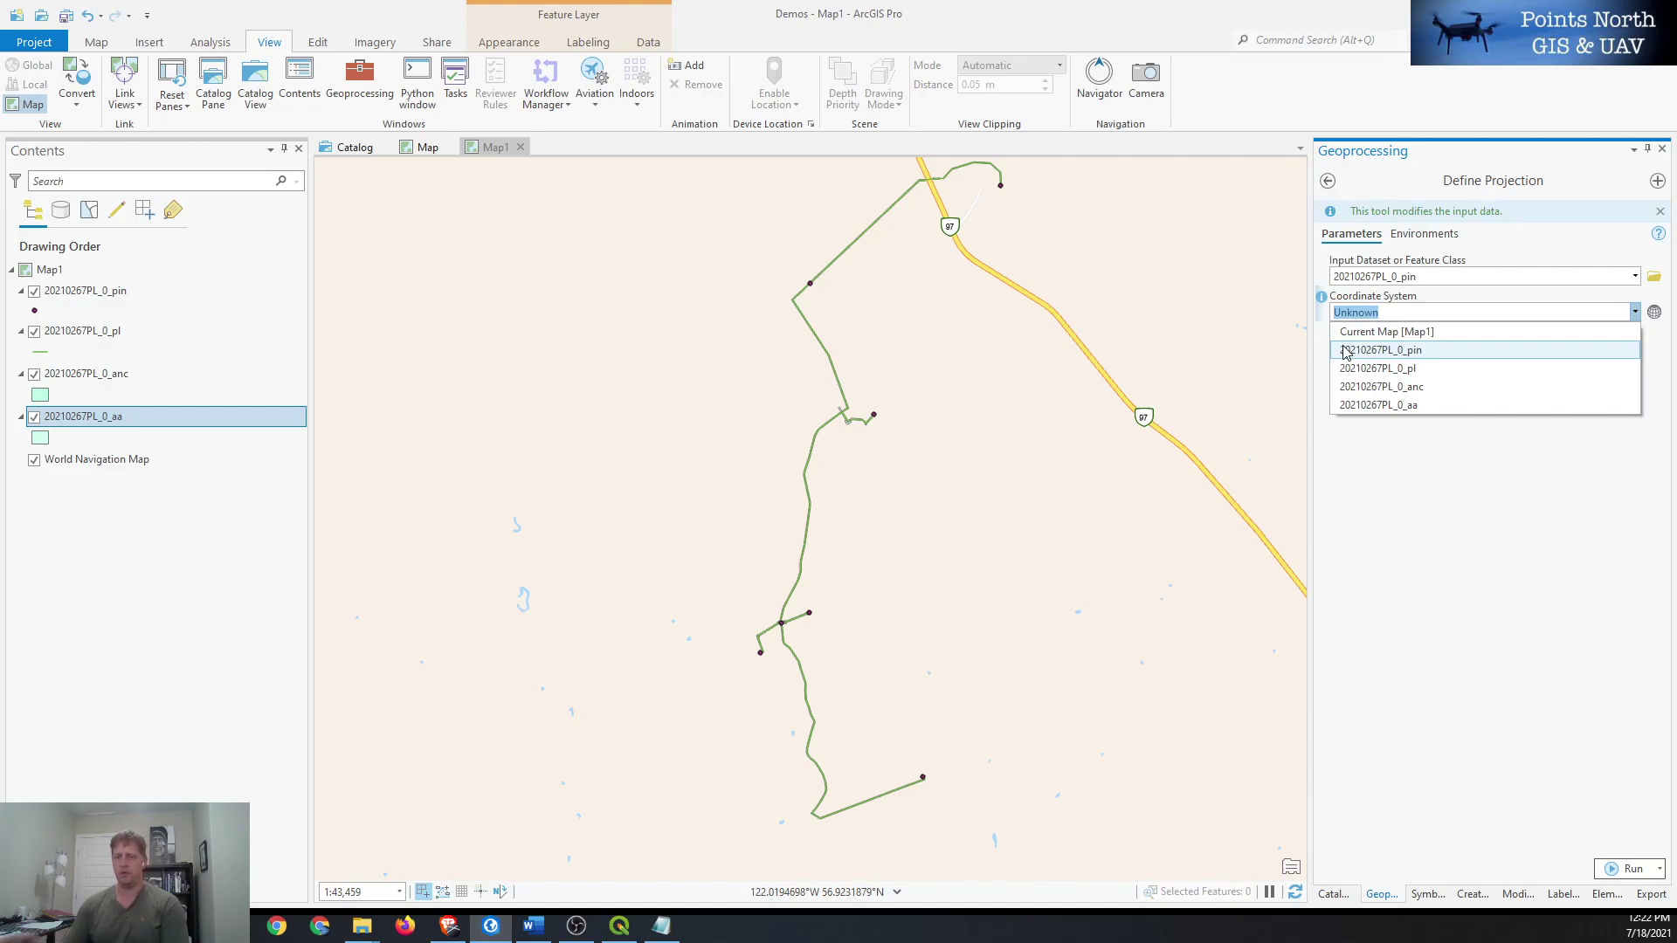
pyautogui.click(1654, 313)
# - Pick NAD 1983 UTM Zone 10N from Favorites as the Define Projection coordinate system
pyautogui.click(1654, 313)
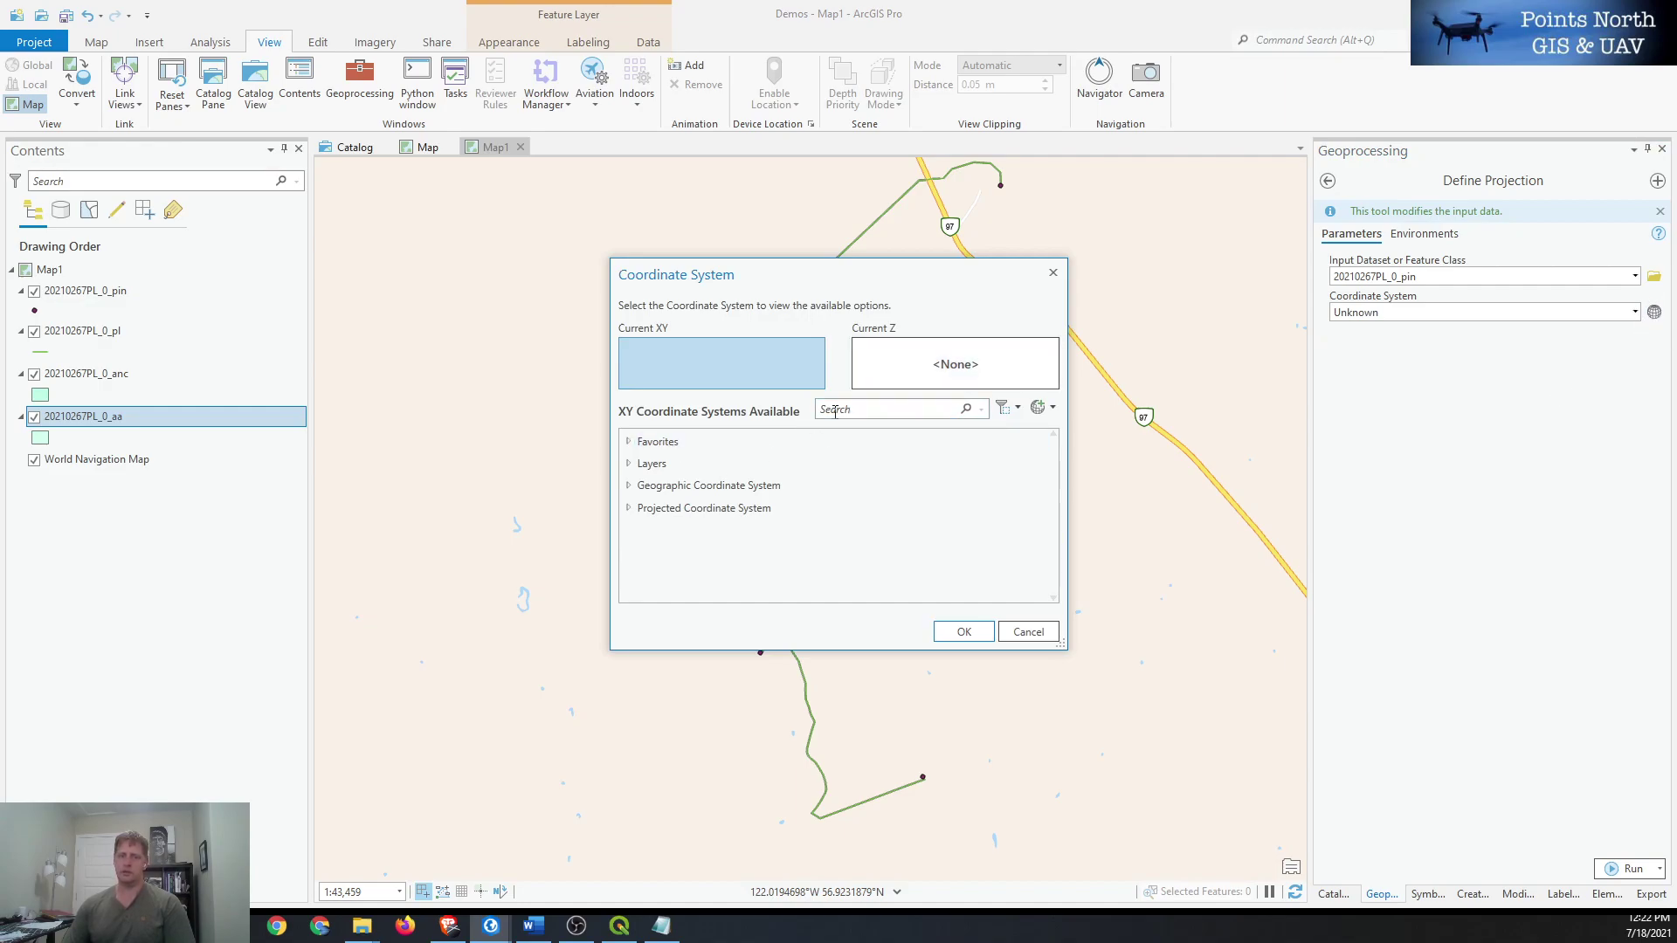
pyautogui.click(886, 409)
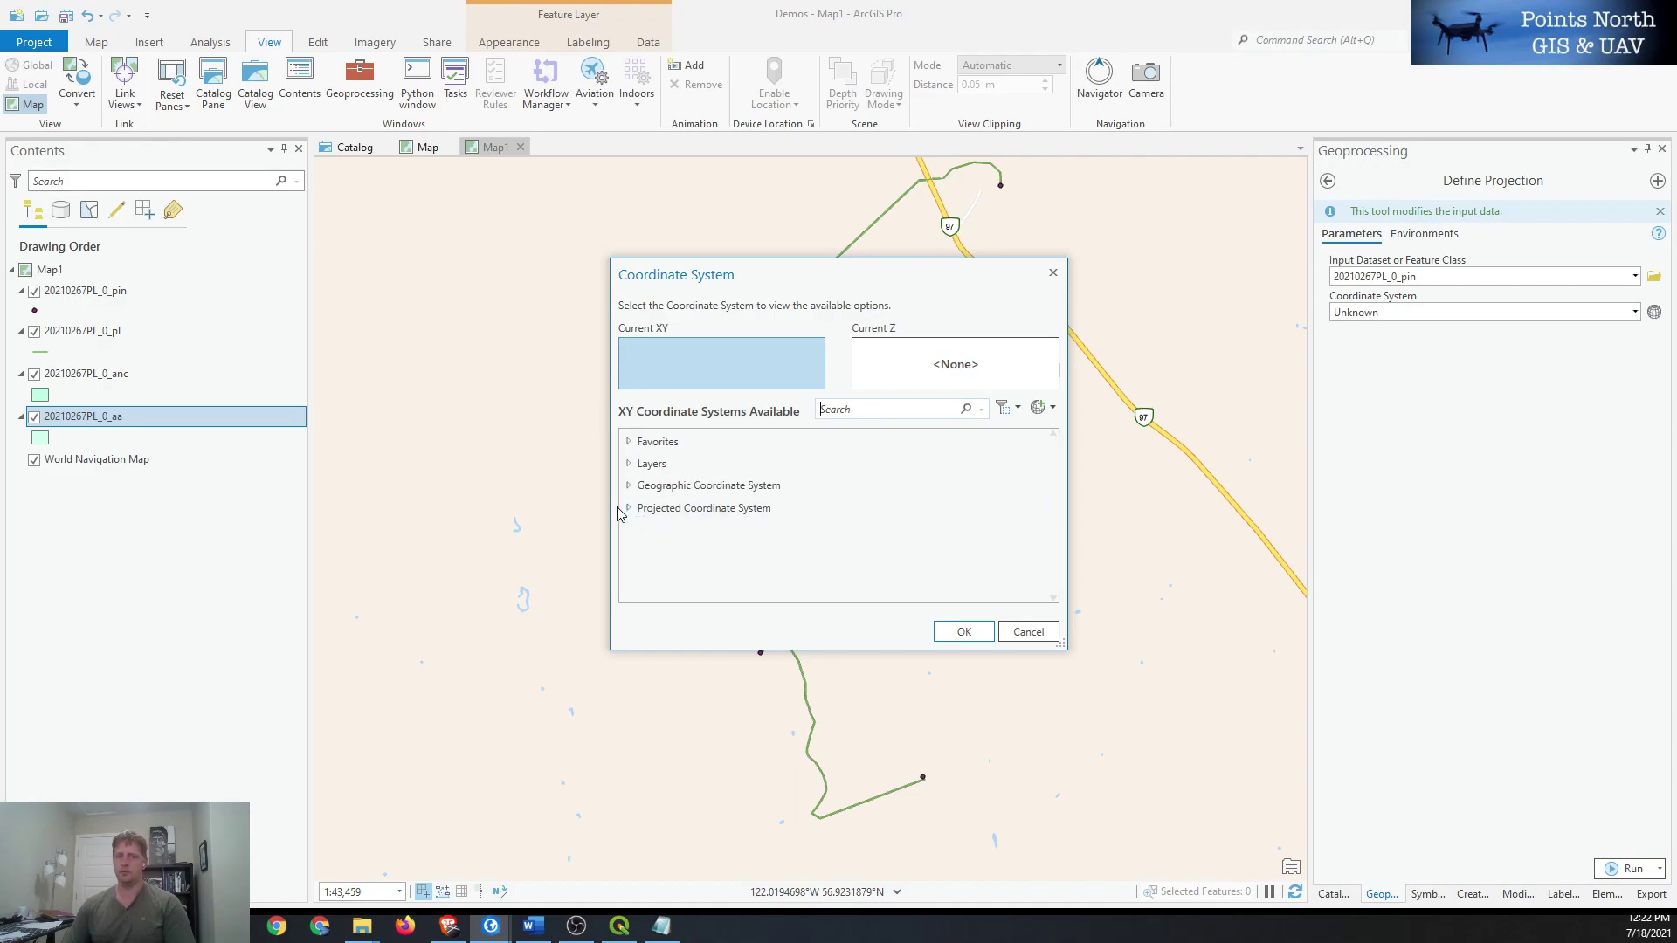
pyautogui.doubleClick(640, 444)
pyautogui.click(734, 511)
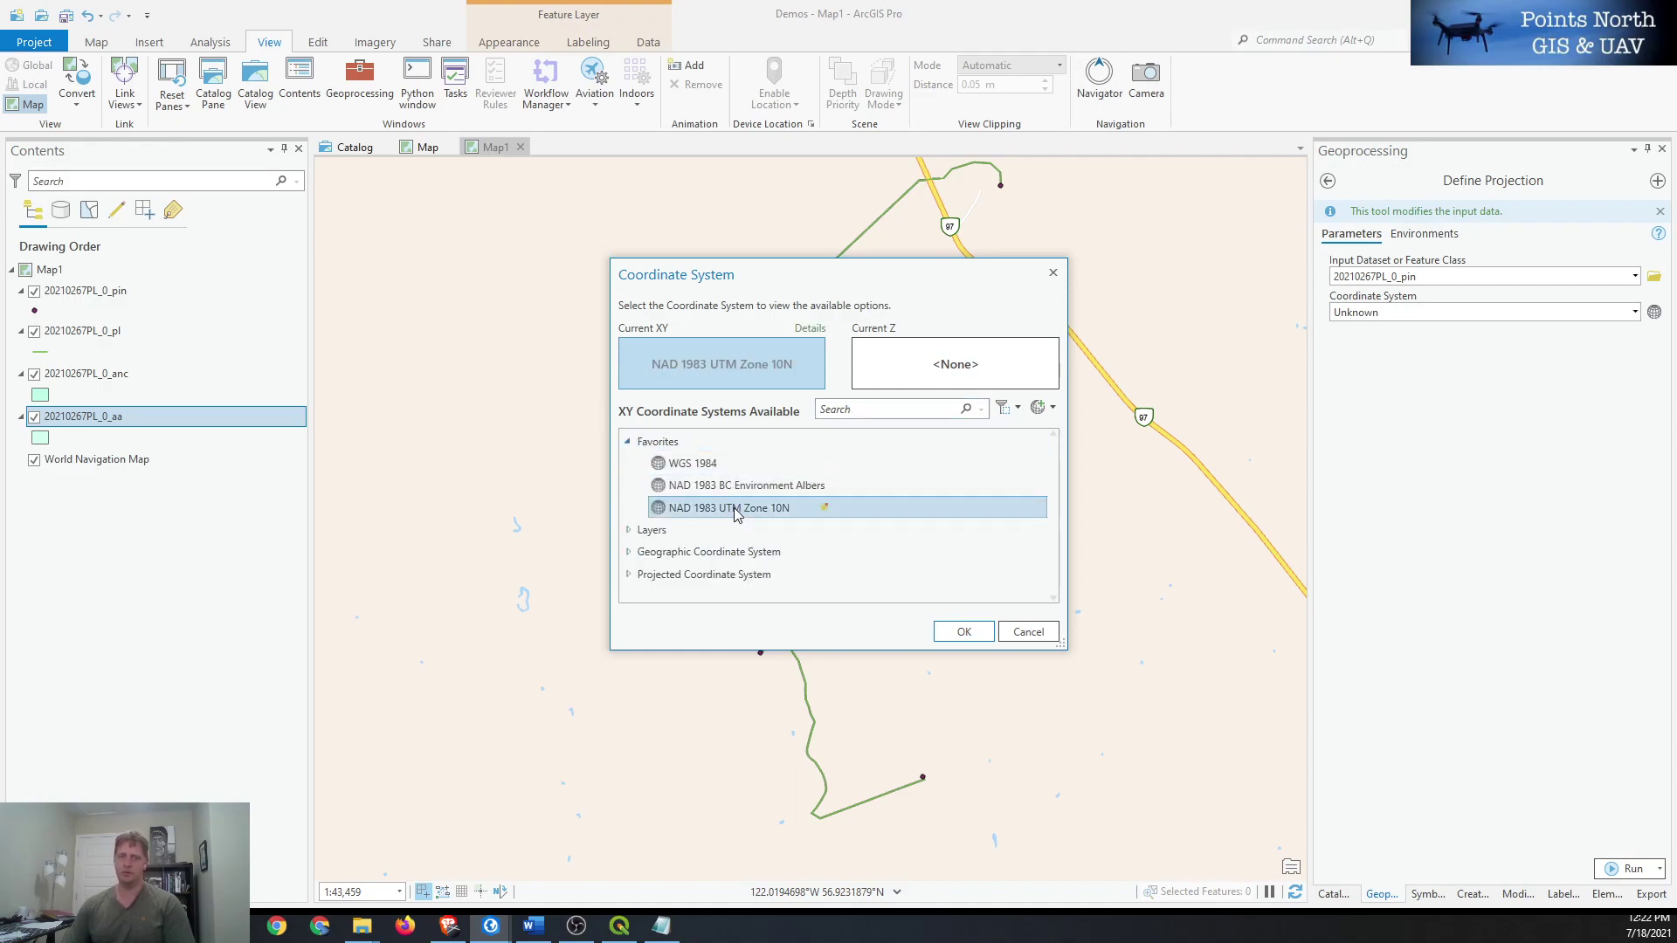
pyautogui.click(962, 632)
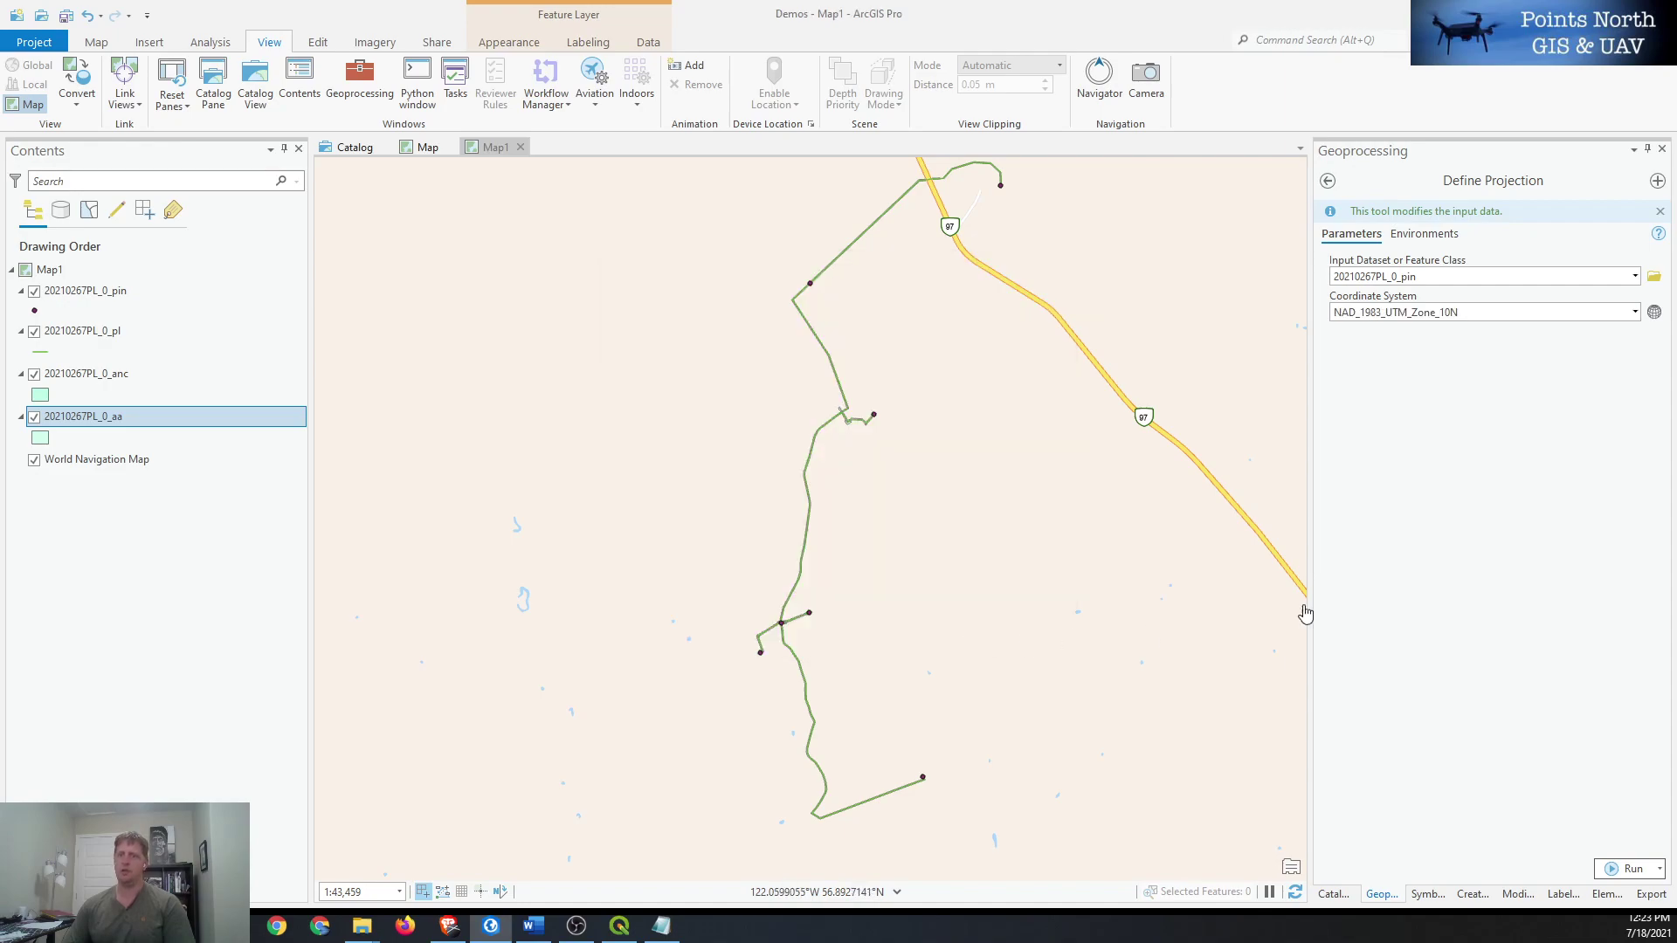
# - Switch the coordinate system to Current Map [Map1] instead
pyautogui.click(1634, 311)
pyautogui.click(1397, 336)
pyautogui.click(1452, 390)
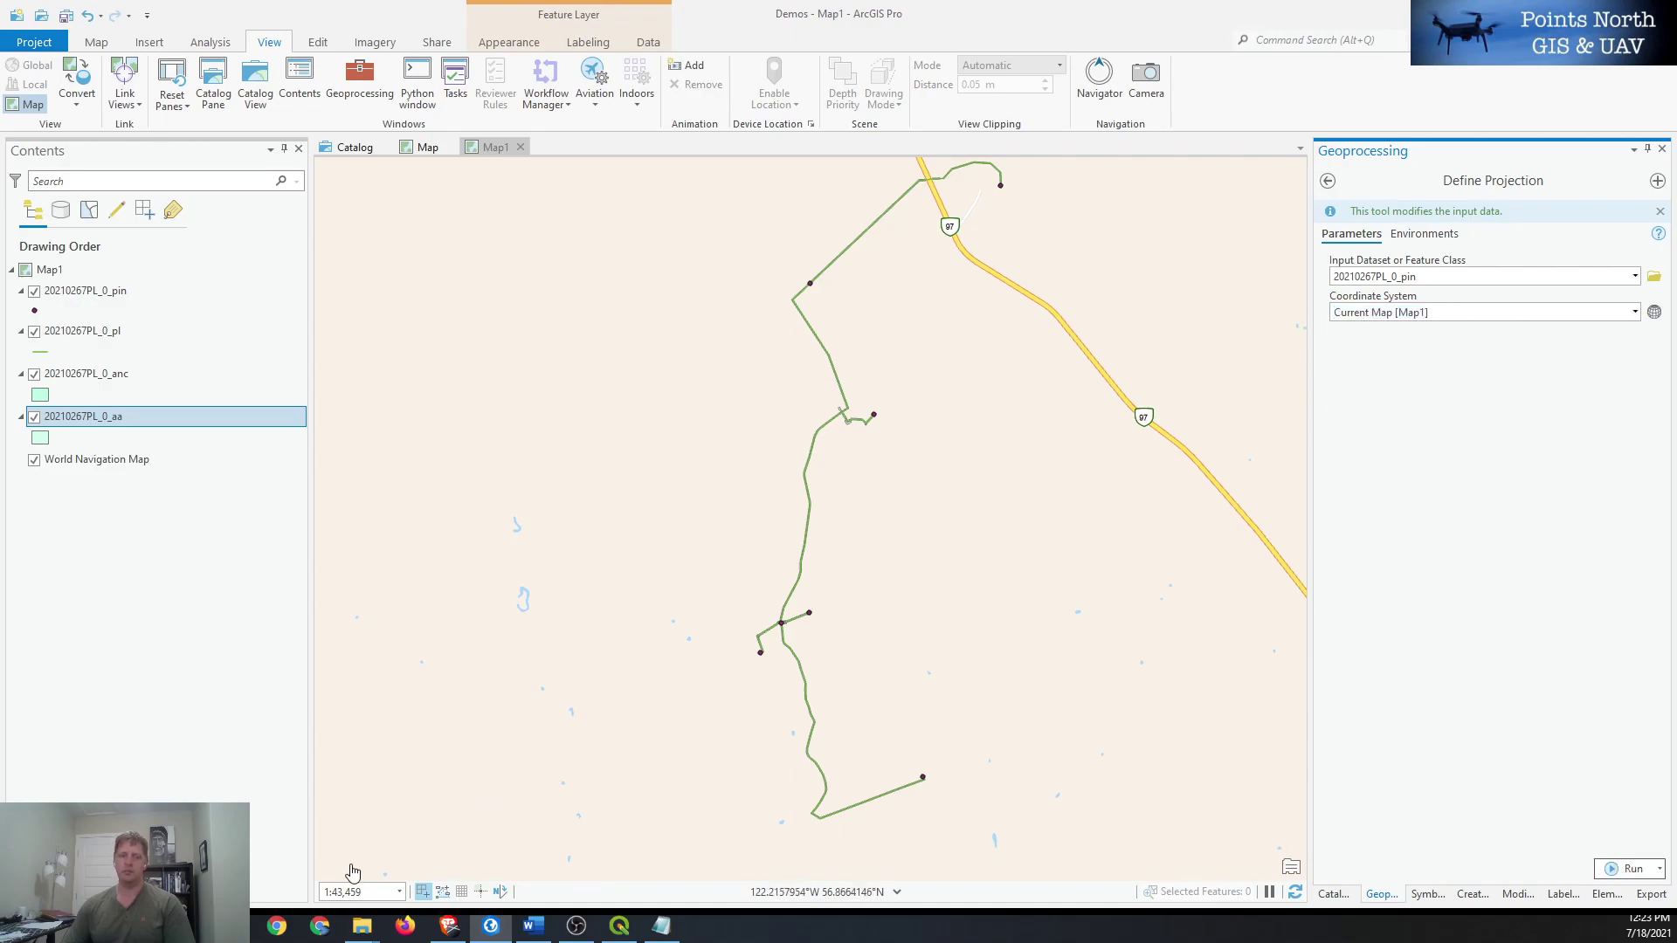
# - In the 20210267PL_0_UTM83_10 folder, select all 20210267PL_0_pin files, confirming none is a .prj
pyautogui.hotkey('alt', 'Tab')
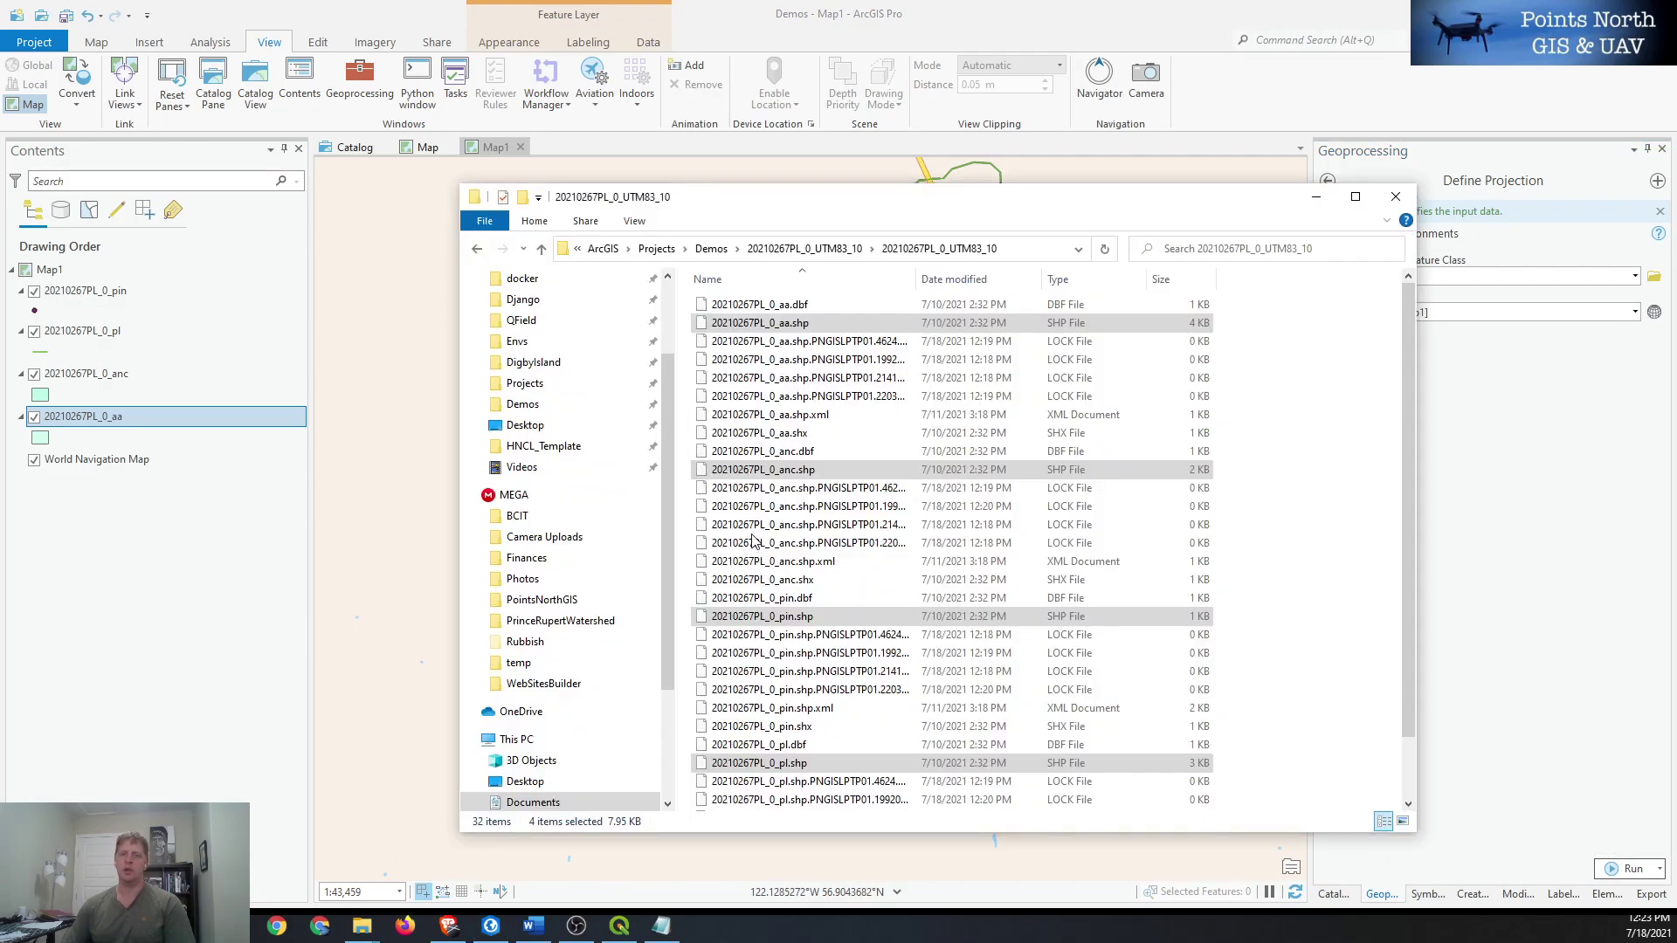
pyautogui.moveTo(967, 183); pyautogui.dragTo(966, 157)
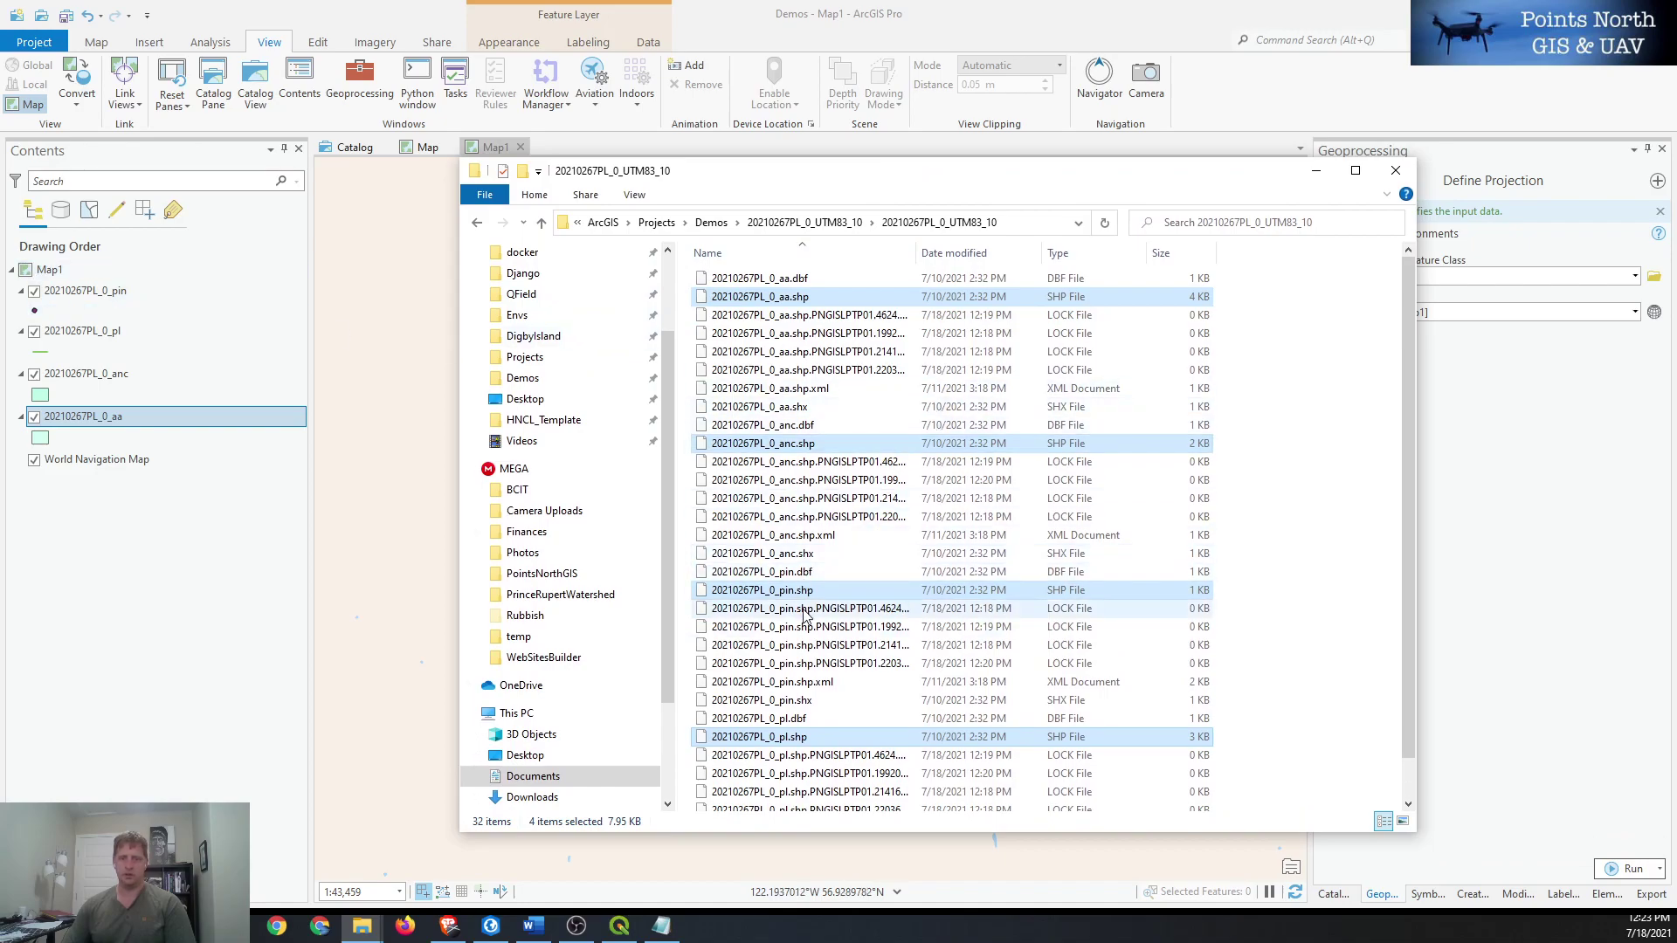
pyautogui.click(768, 573)
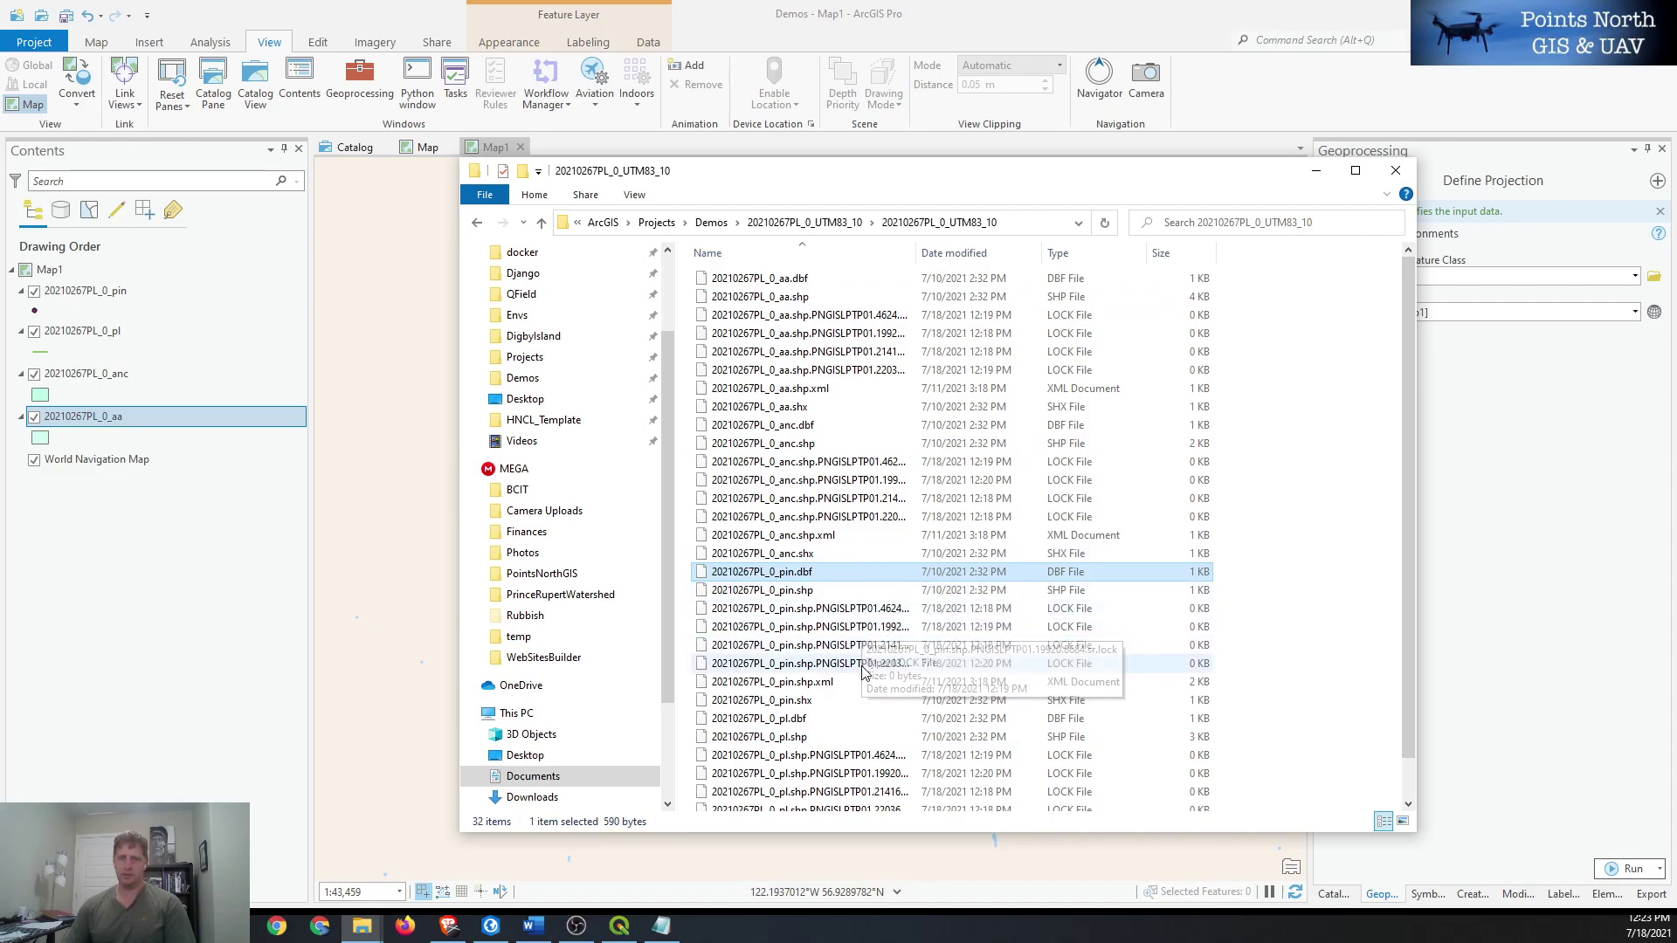
pyautogui.click(814, 700)
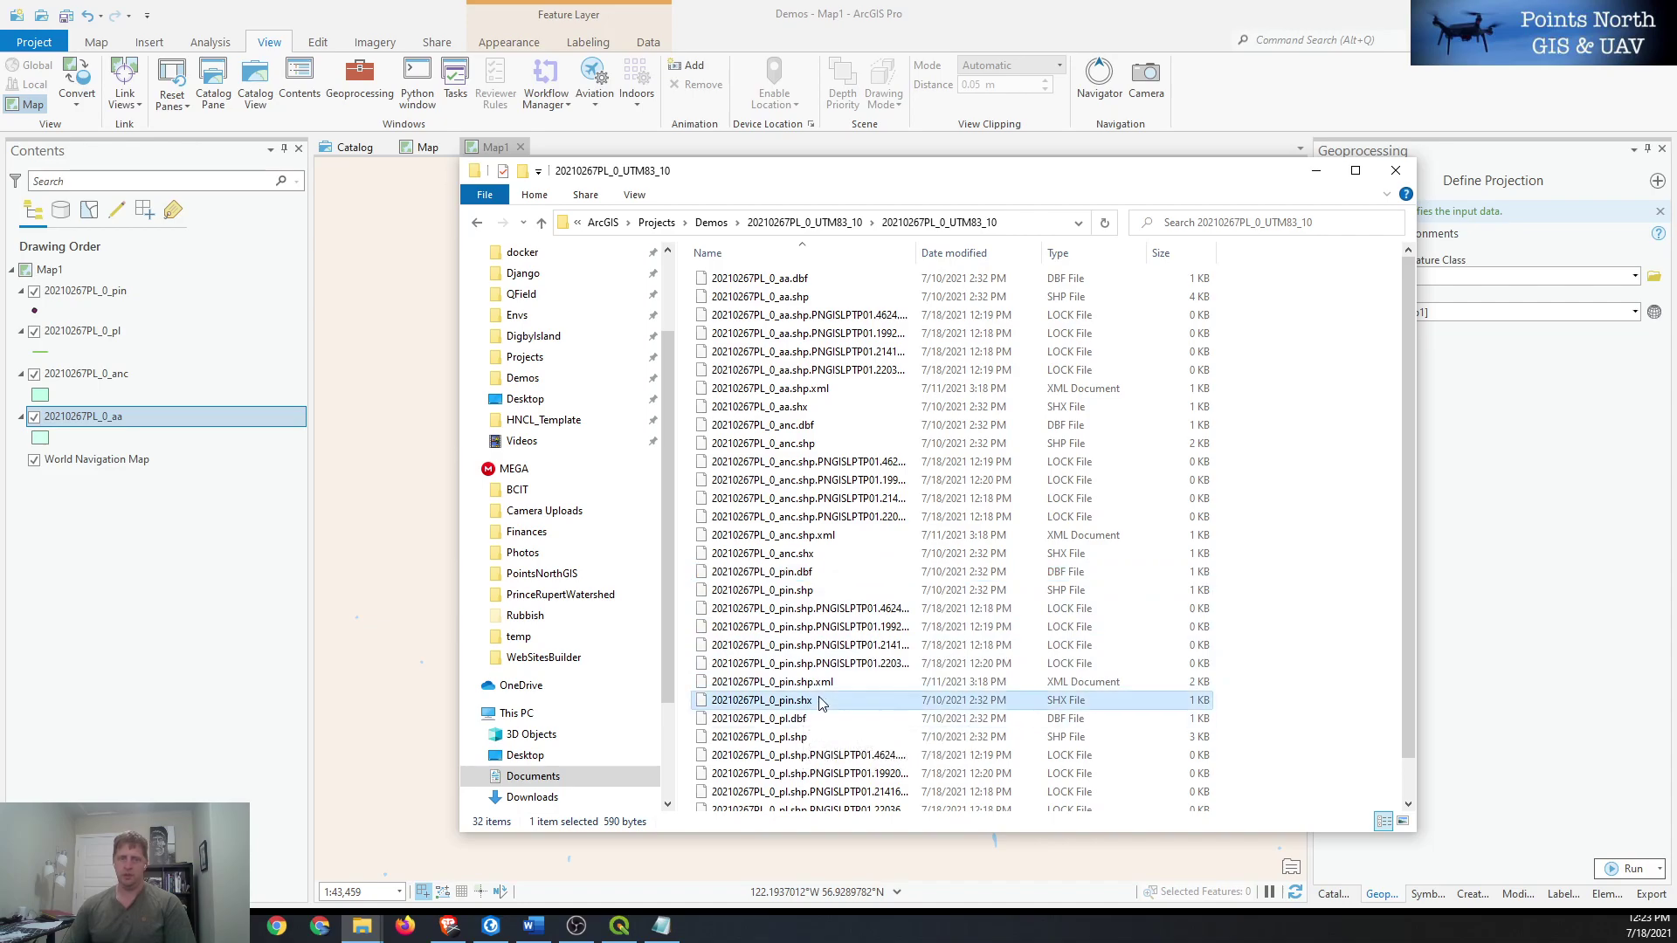
pyautogui.keyDown('shift'); pyautogui.click(807, 574); pyautogui.keyUp('shift')
# - Run Define Projection on the 20210267PL_0_pin layer, then return to the shapefile folder
pyautogui.click(1196, 57)
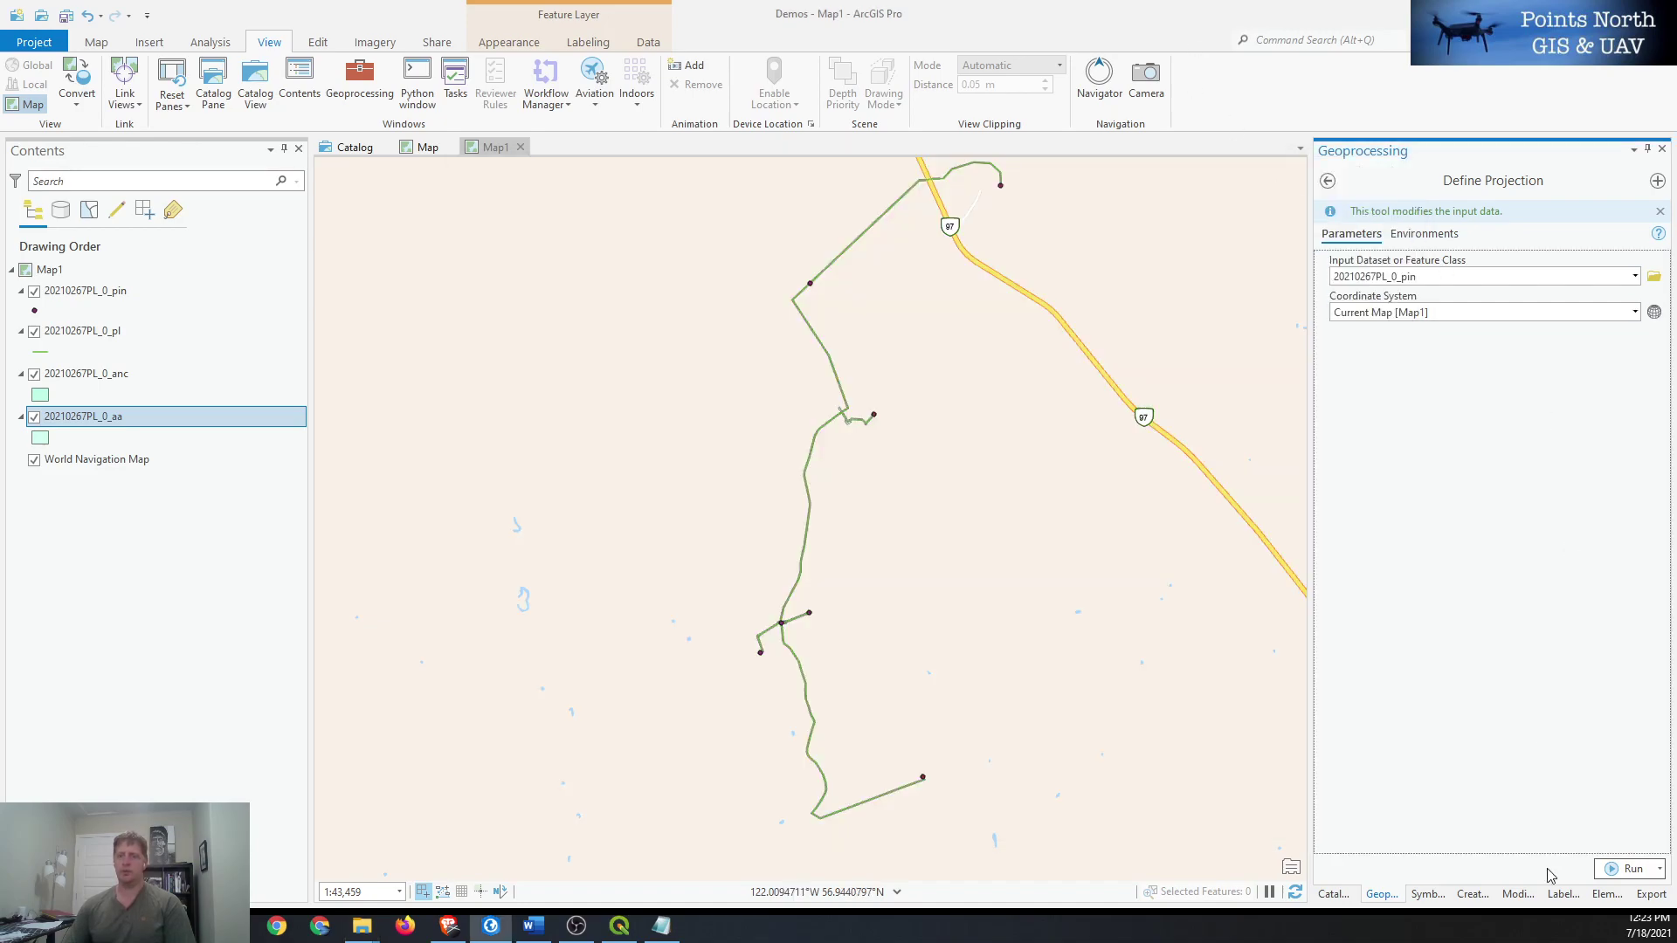
pyautogui.click(1615, 870)
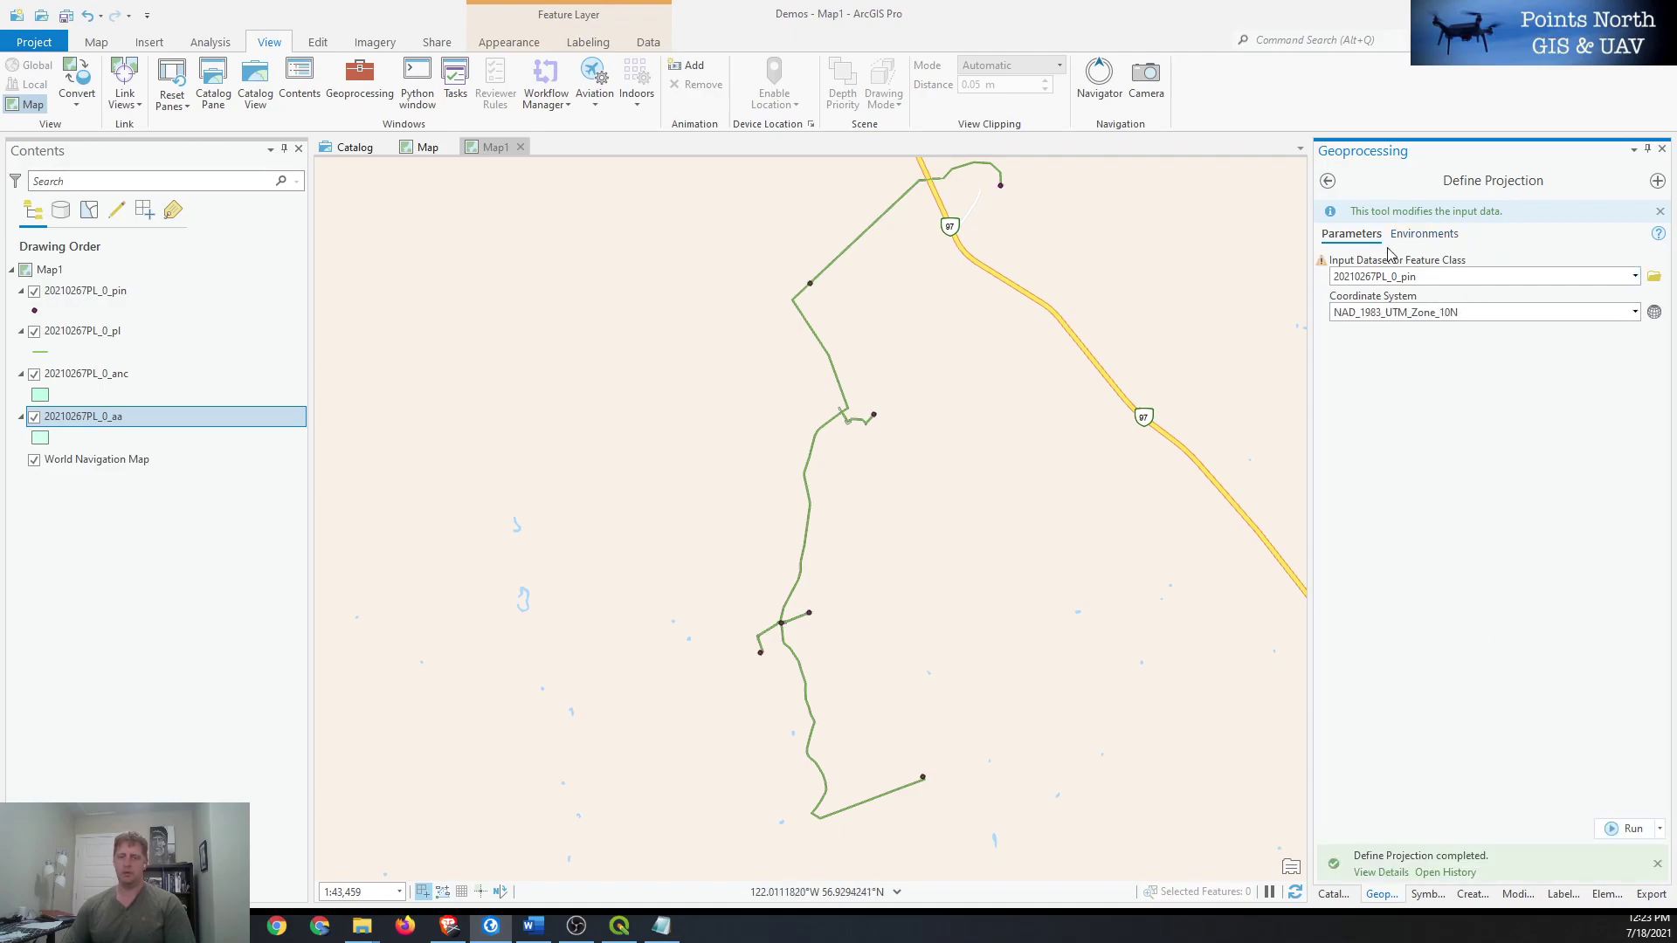
pyautogui.moveTo(1323, 266)
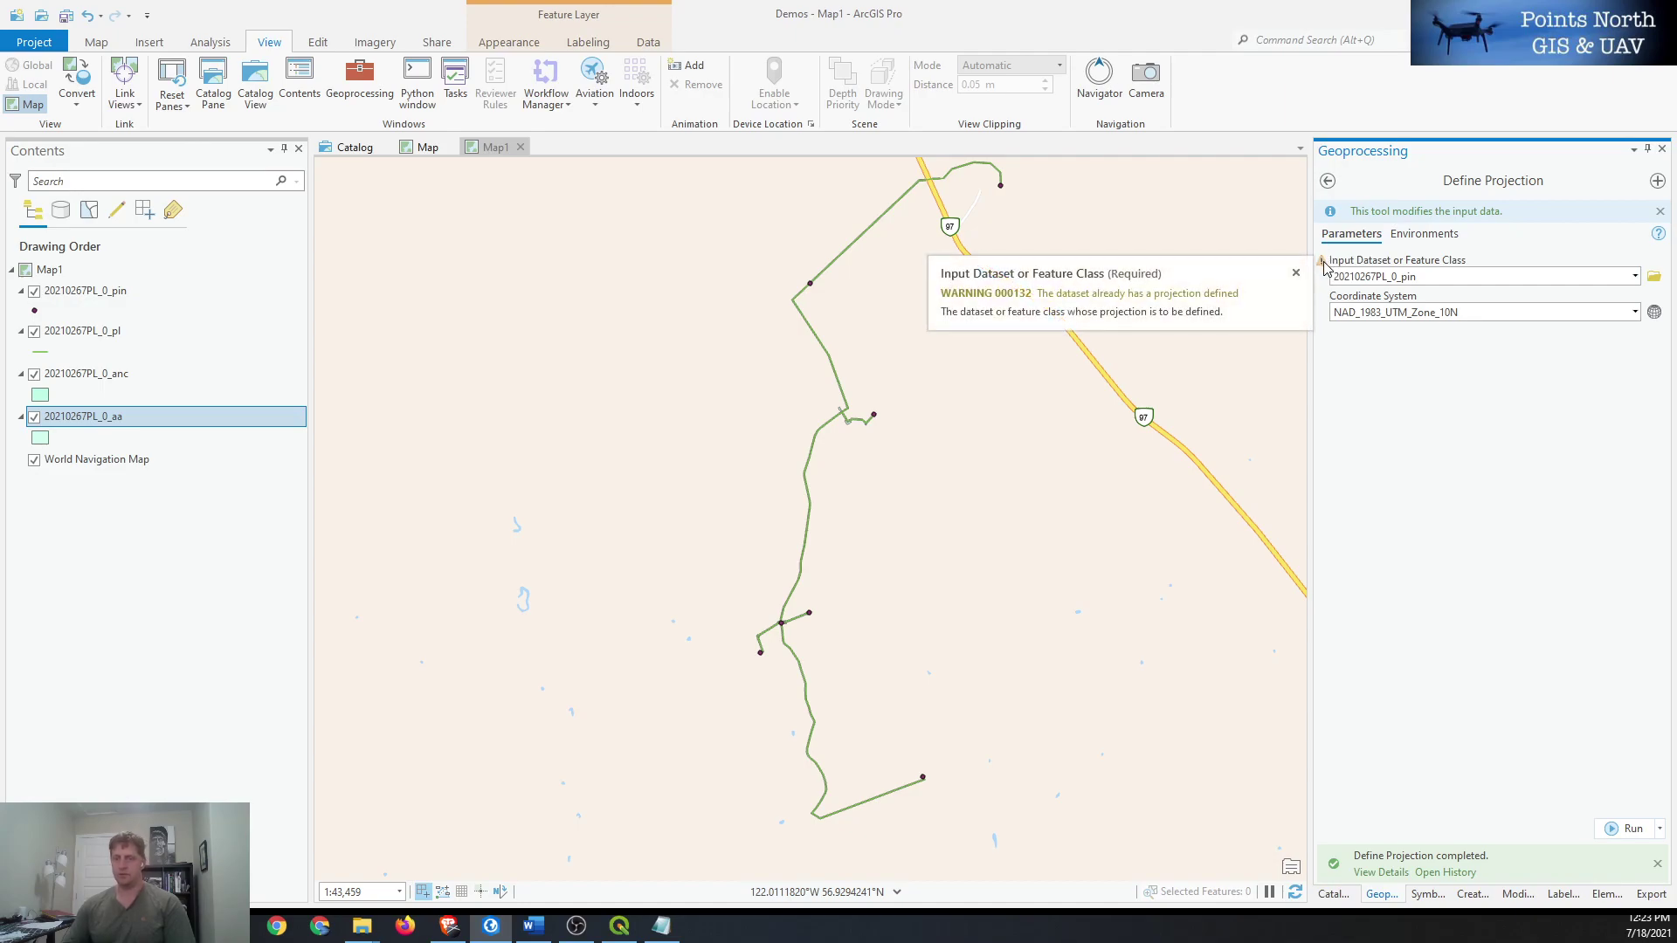
pyautogui.hotkey('alt', 'Tab')
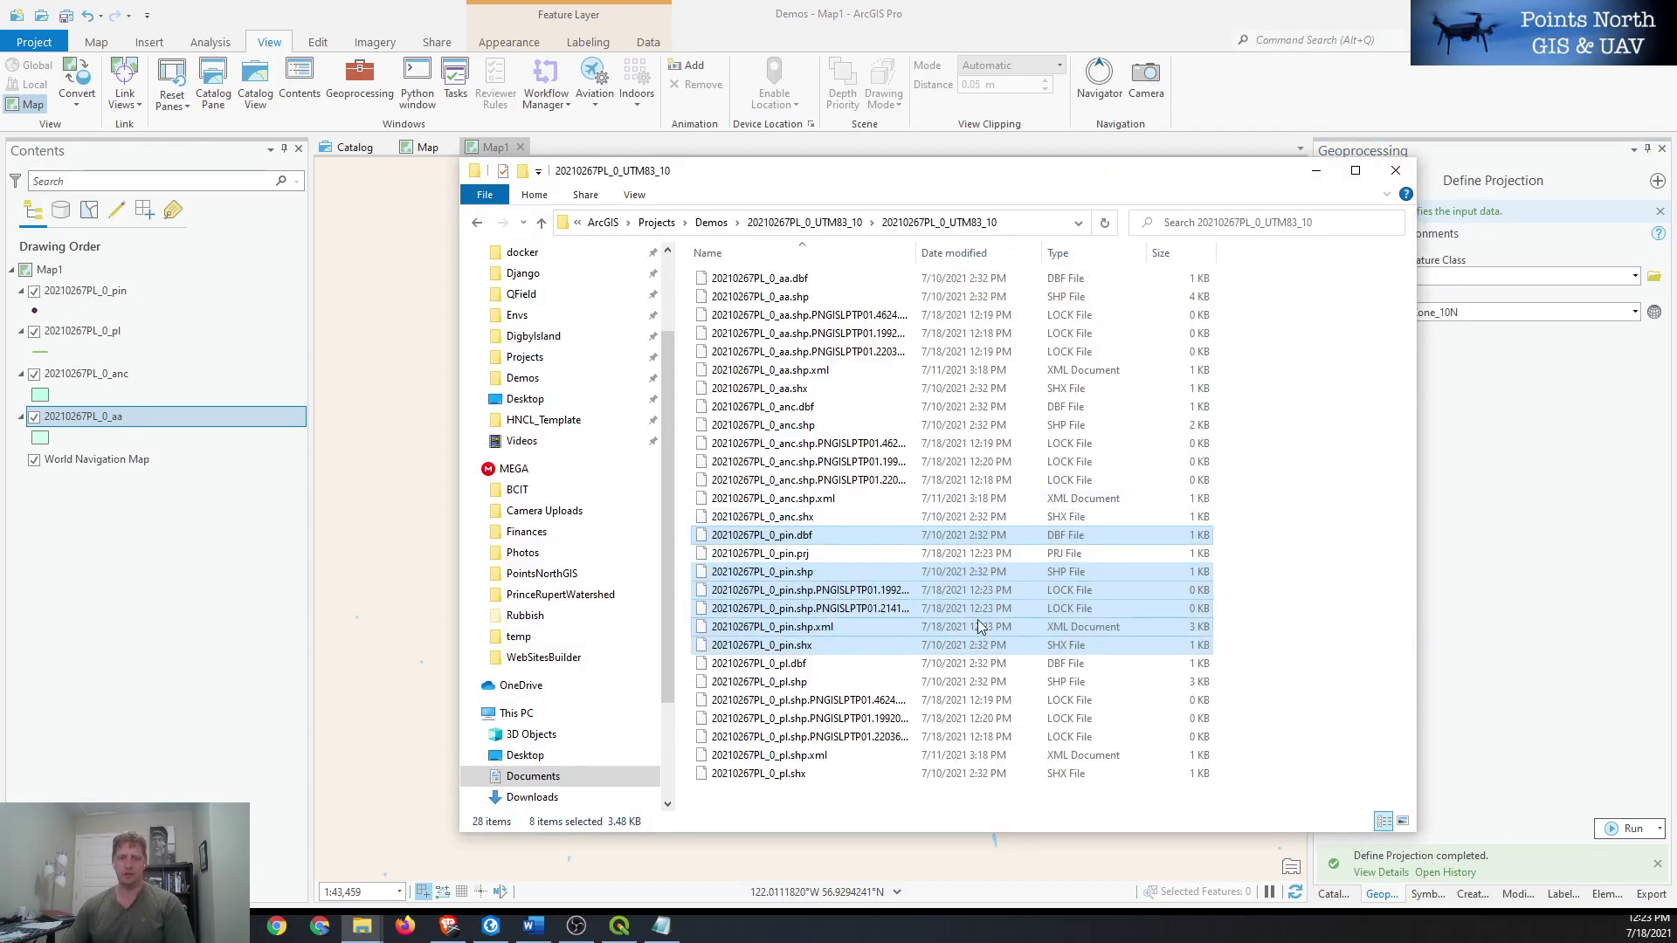
pyautogui.click(793, 557)
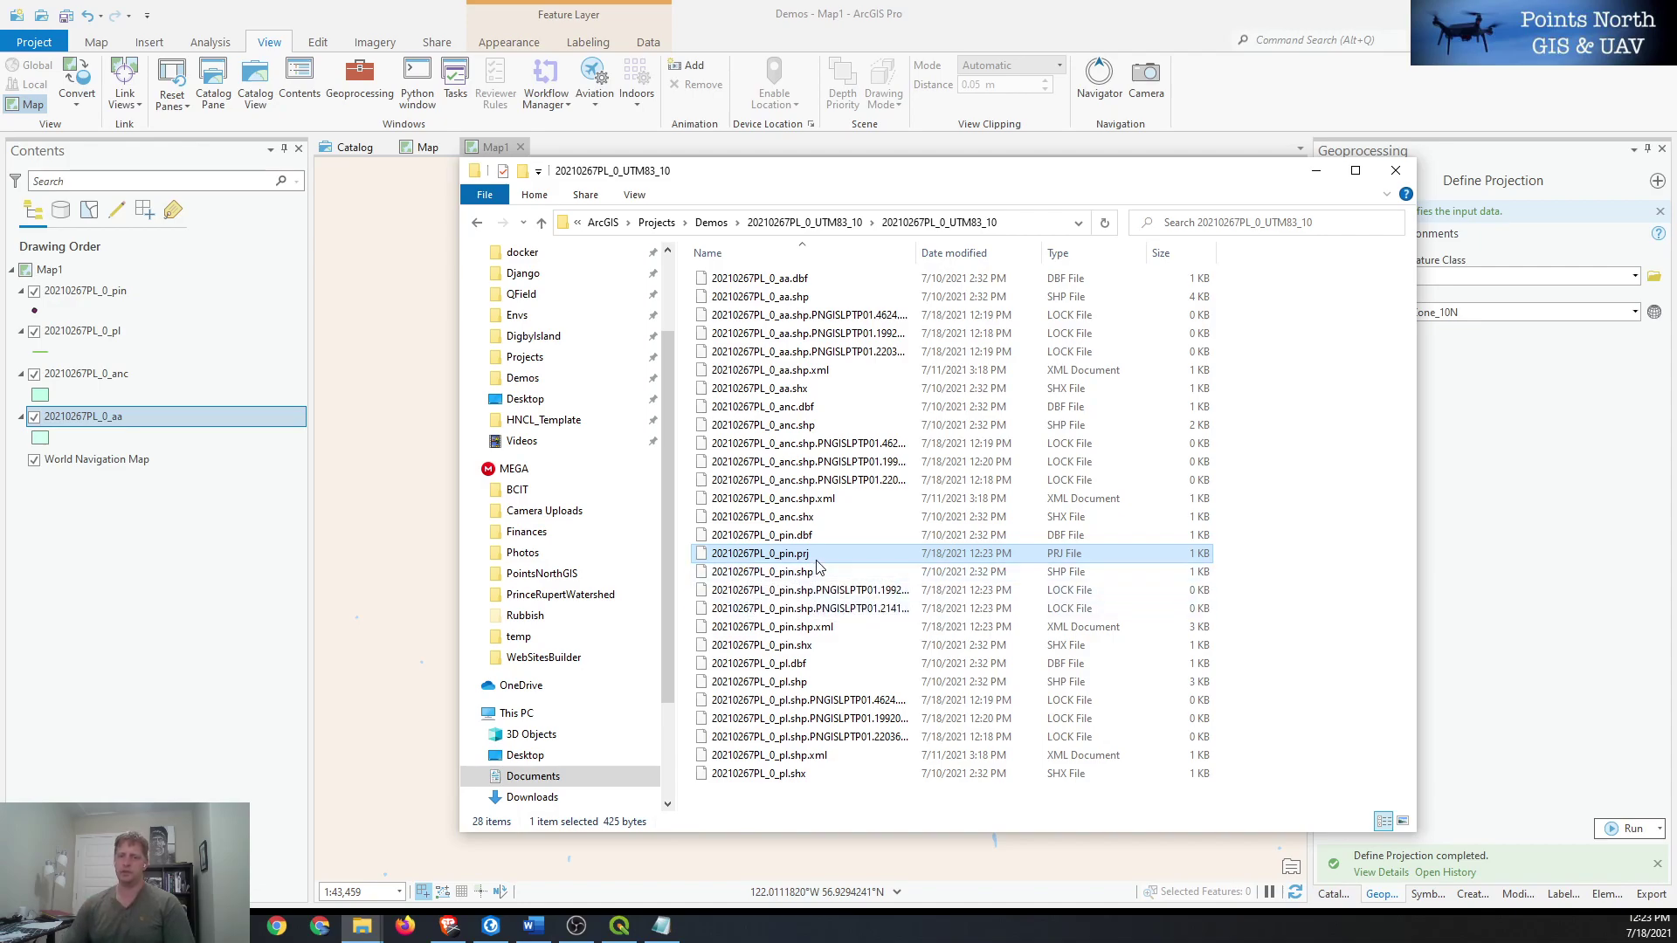
pyautogui.click(1530, 237)
# - Define the 20210267PL_0_pl layer's projection as NAD 1983 UTM Zone 10N
pyautogui.click(1633, 276)
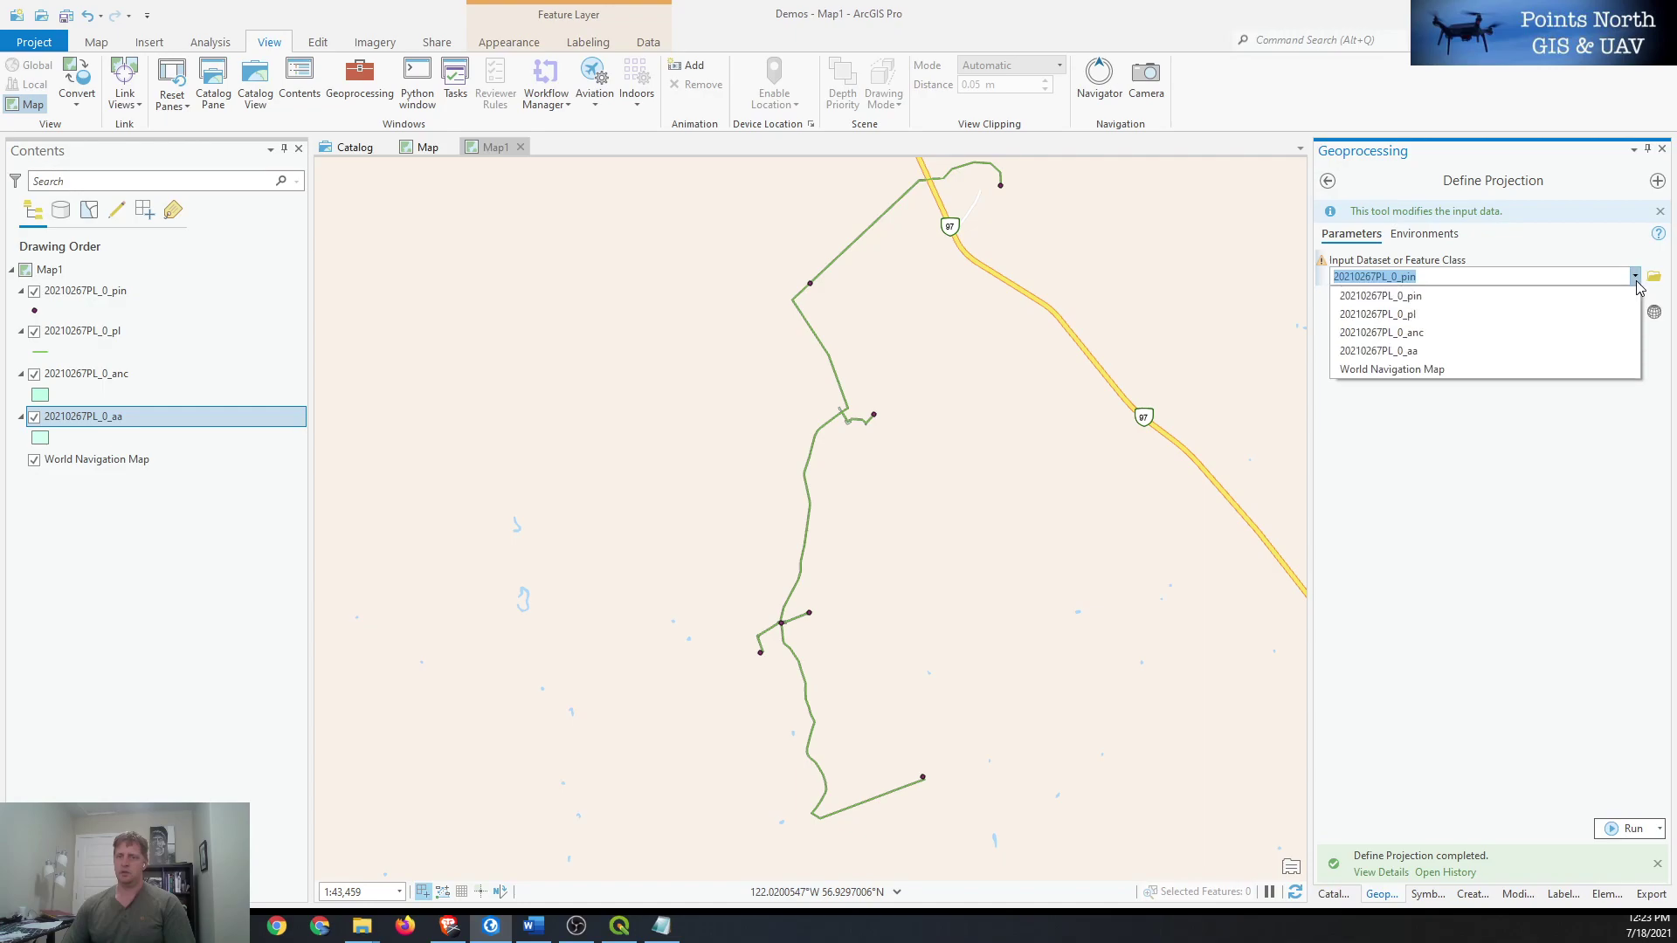
pyautogui.click(1434, 314)
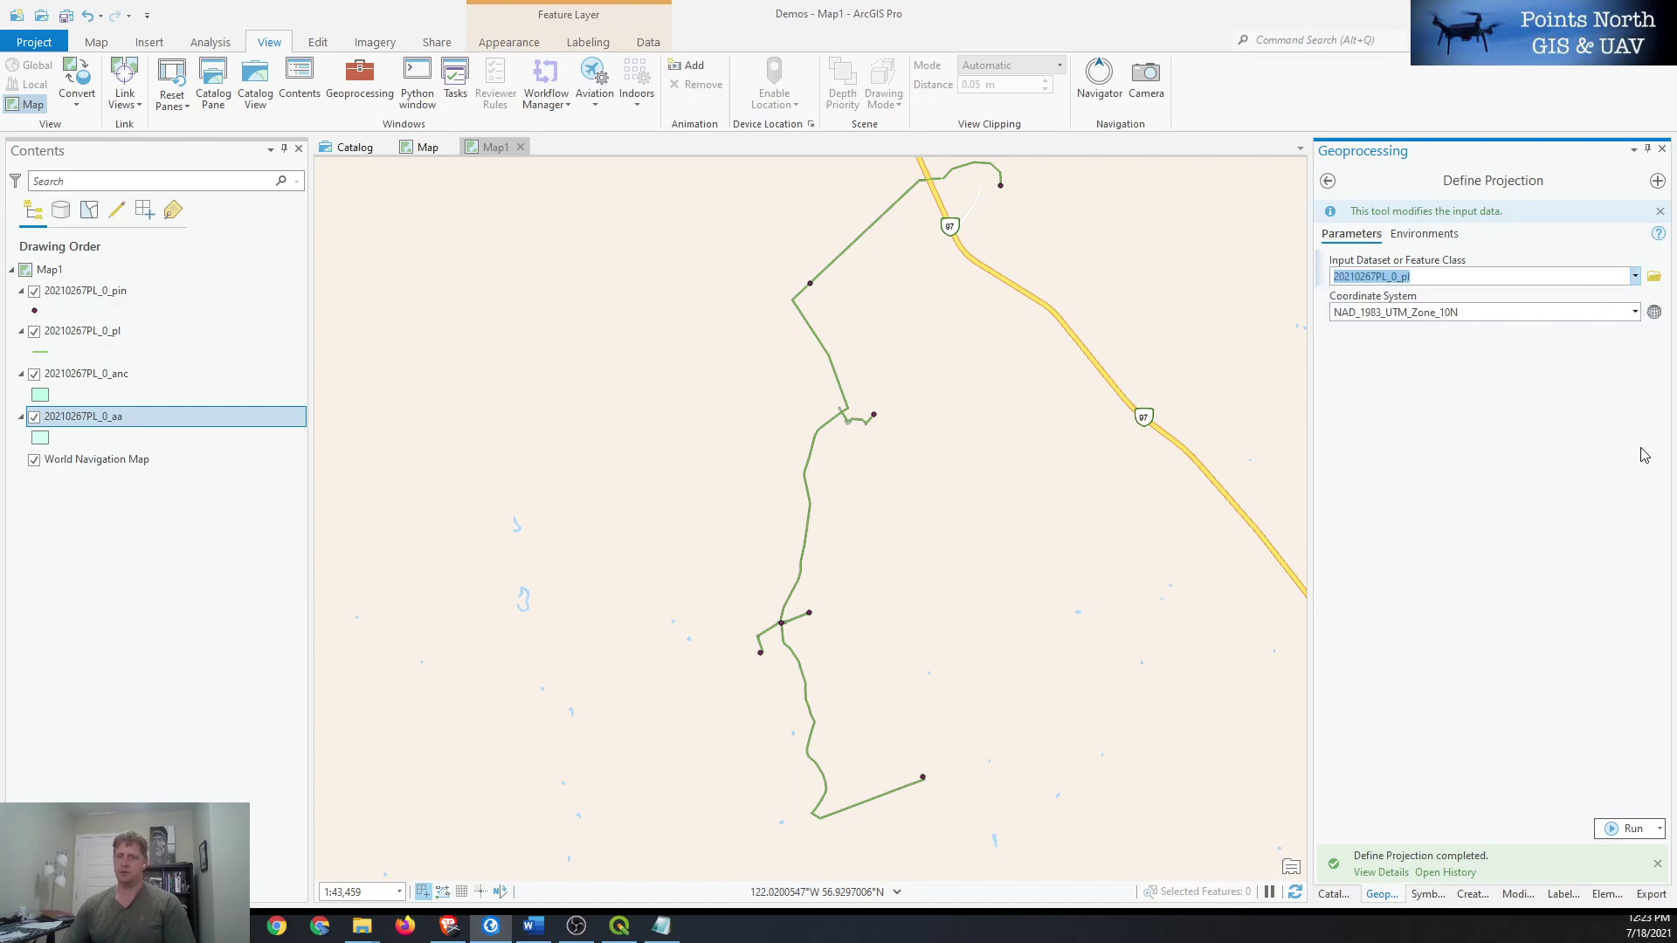
pyautogui.click(1651, 316)
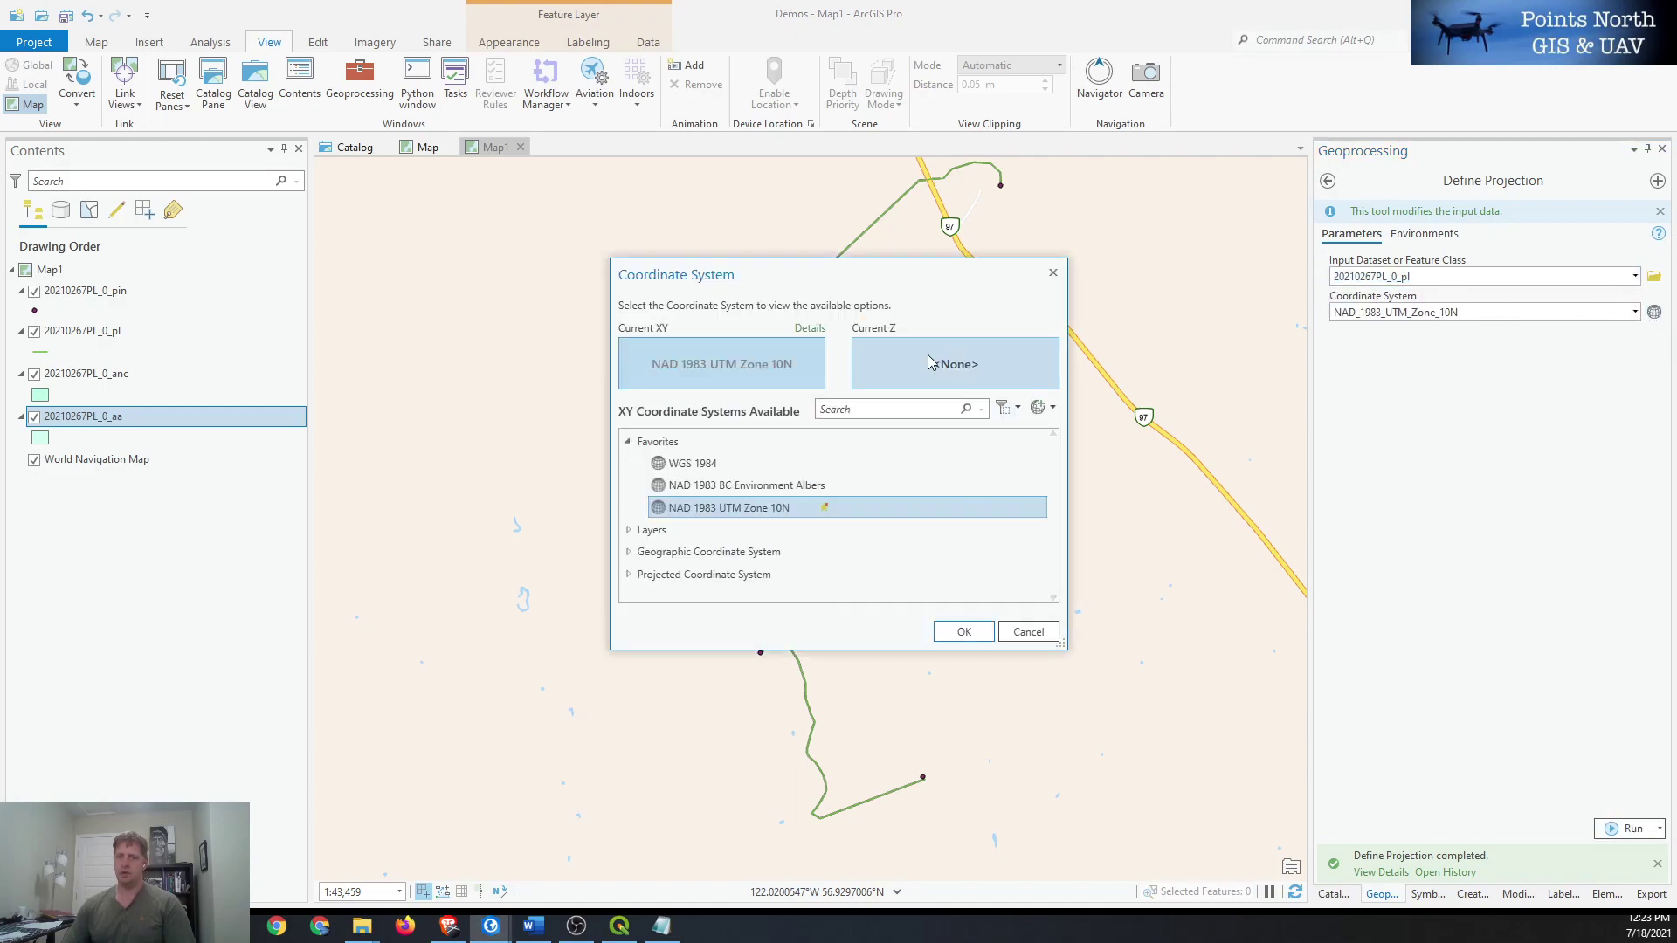
pyautogui.click(966, 630)
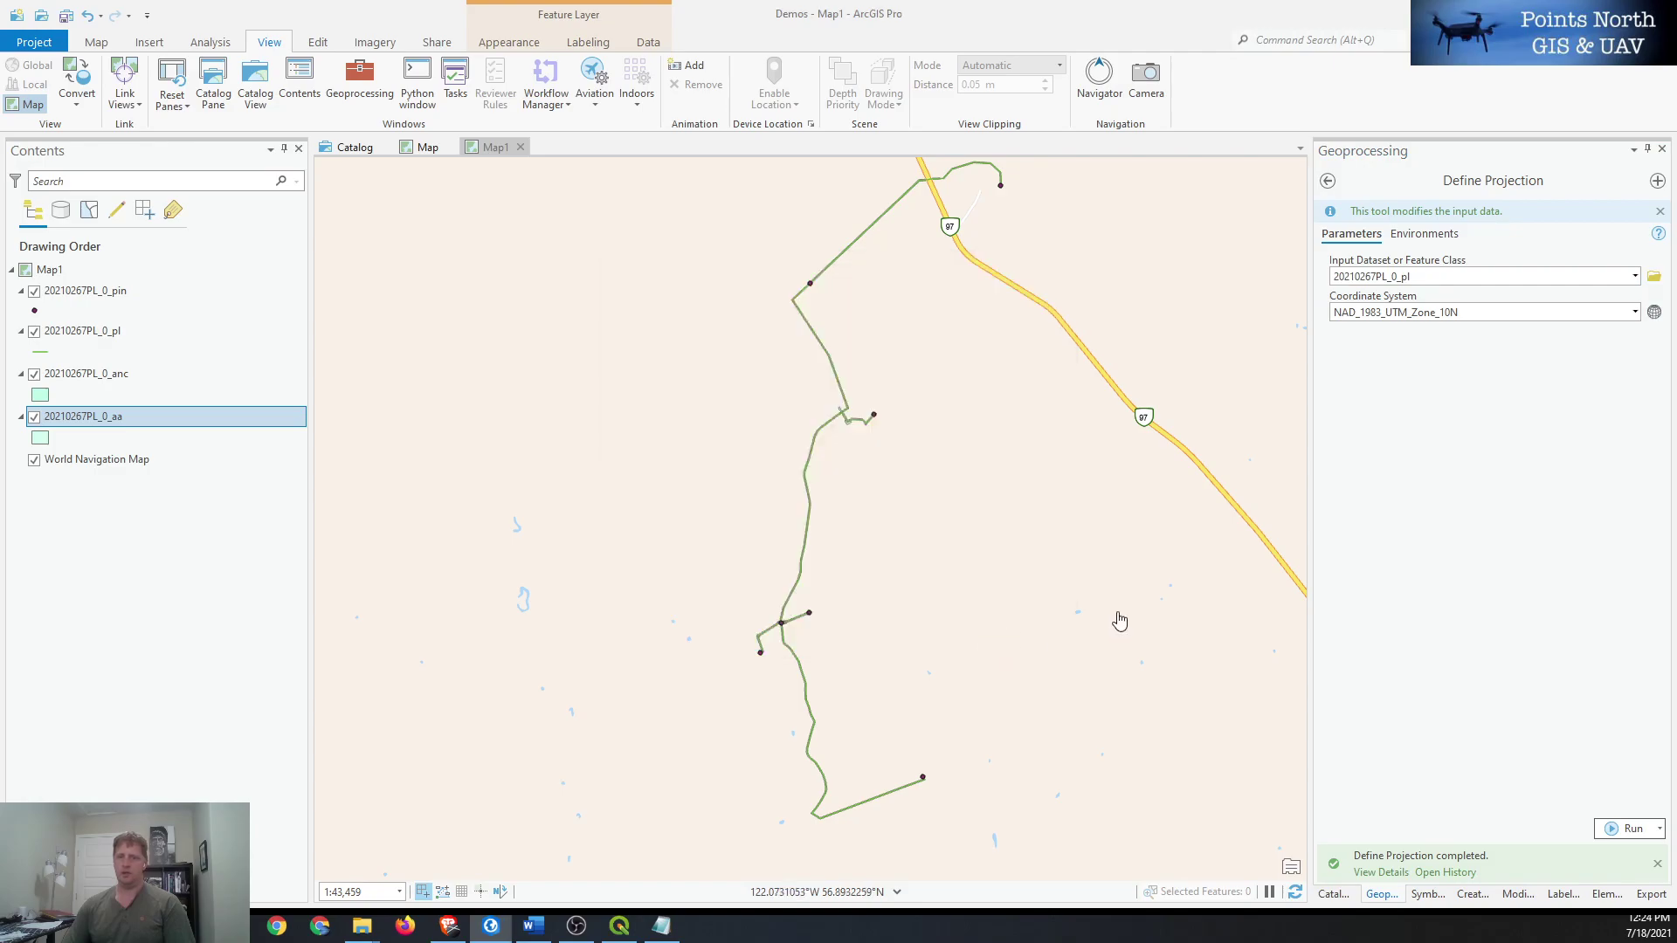
pyautogui.click(1620, 825)
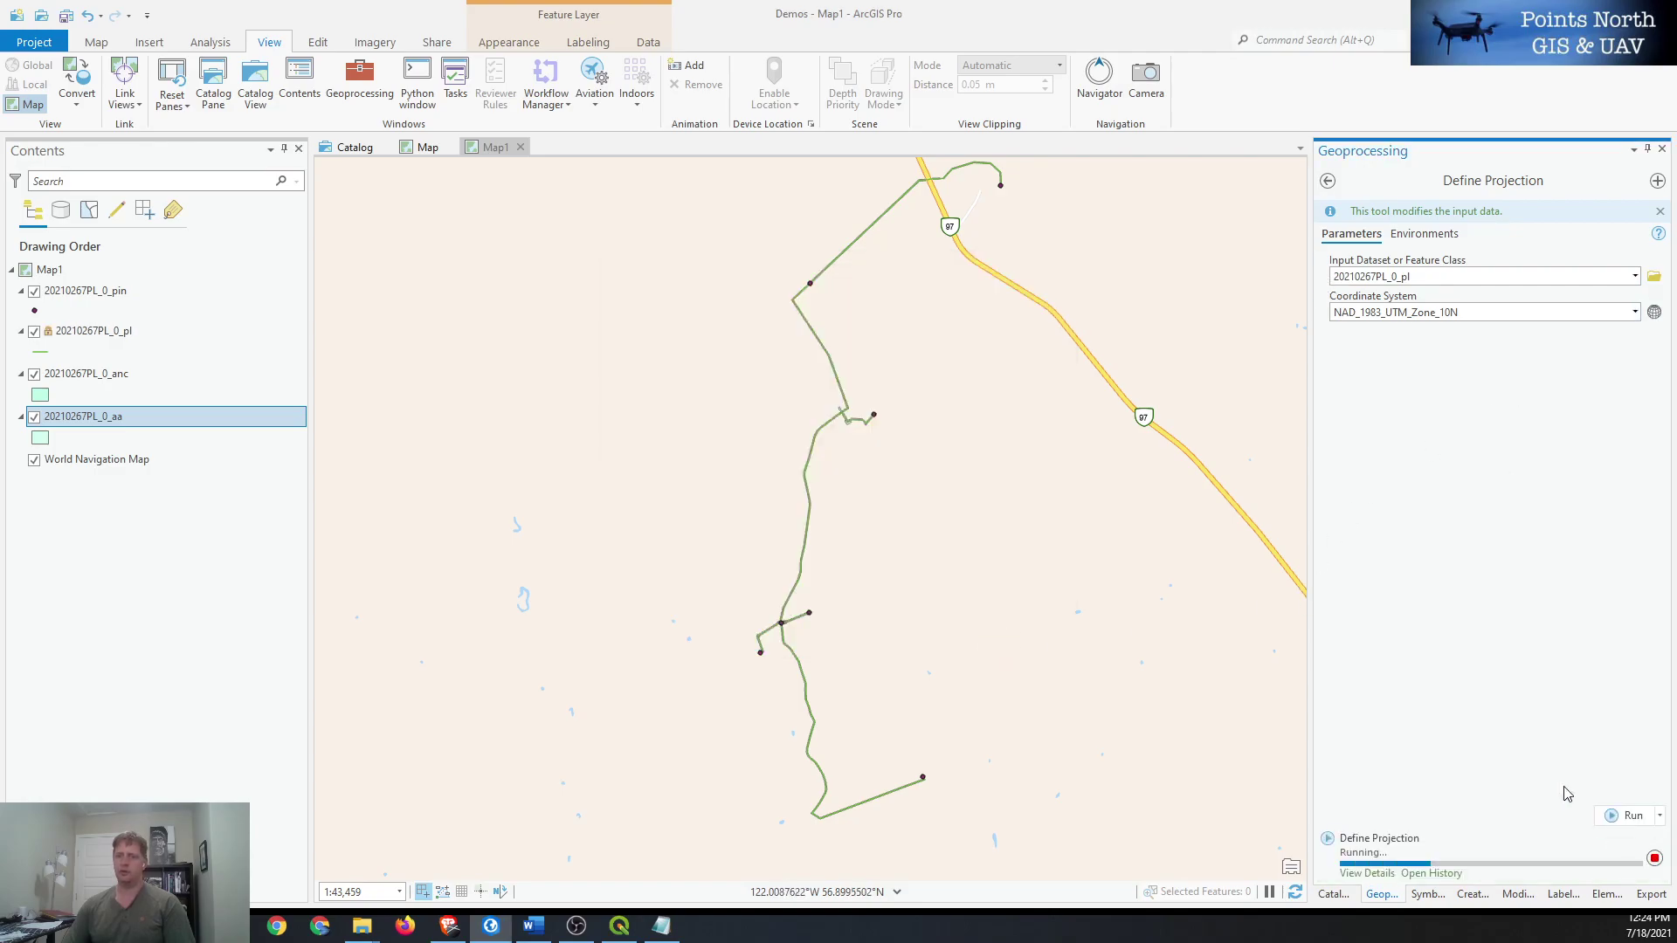
# - Run Define Projection with the same system on the 20210267PL_0_anc and 20210267PL_0_aa layers
pyautogui.click(1634, 276)
pyautogui.click(1489, 337)
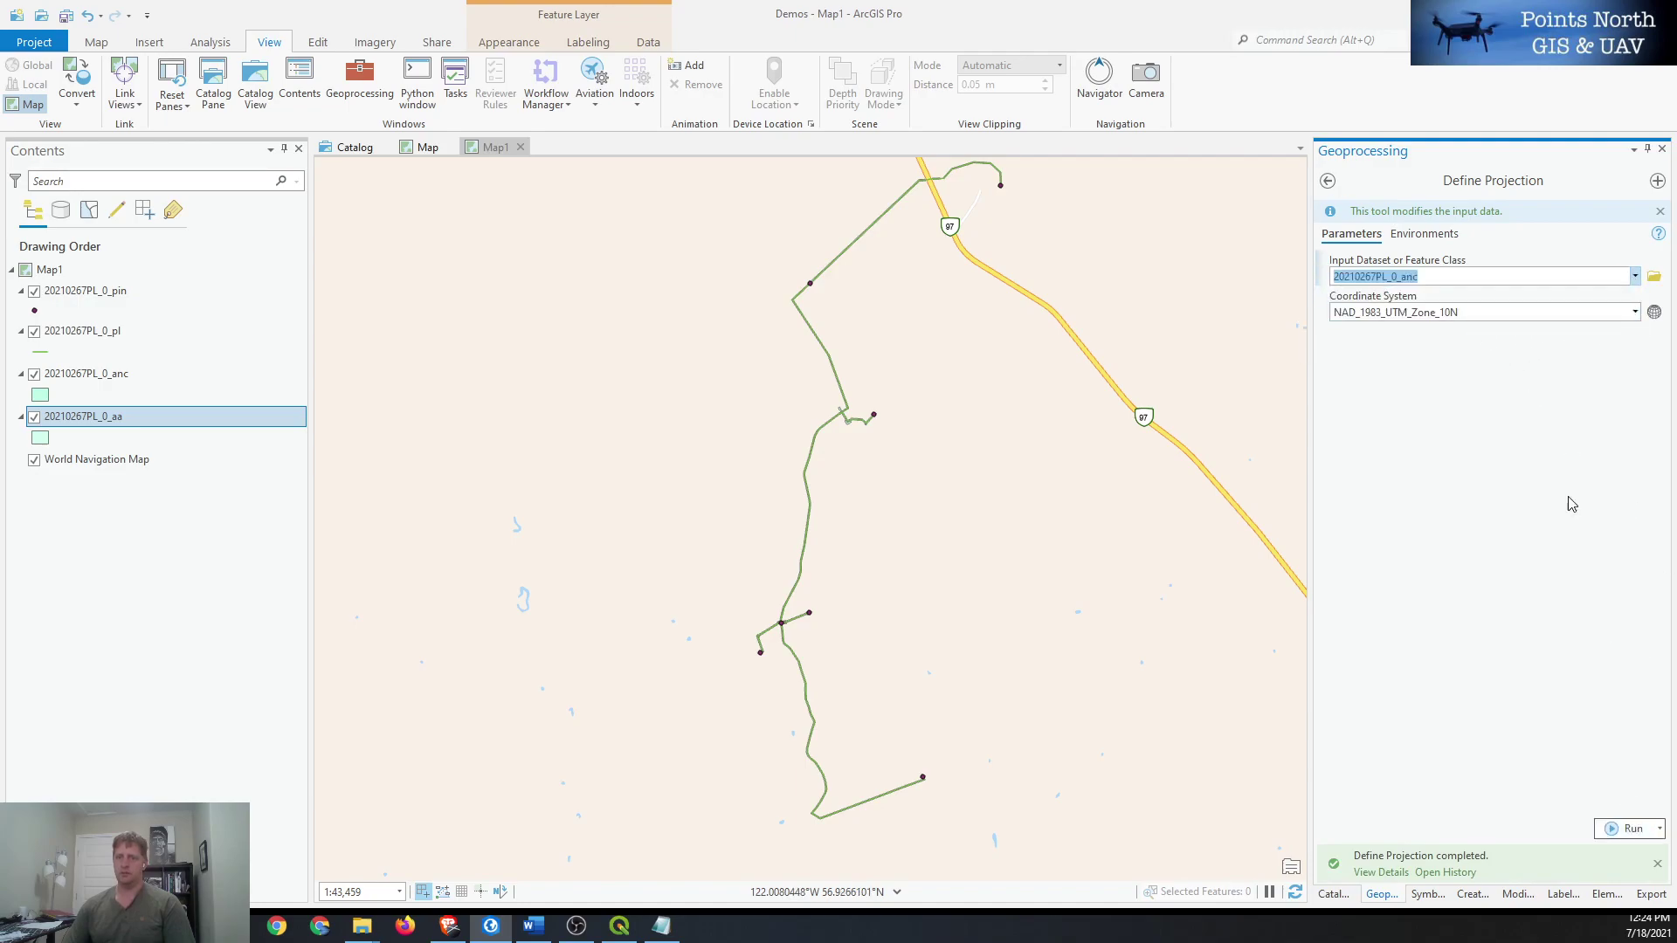
pyautogui.click(1629, 828)
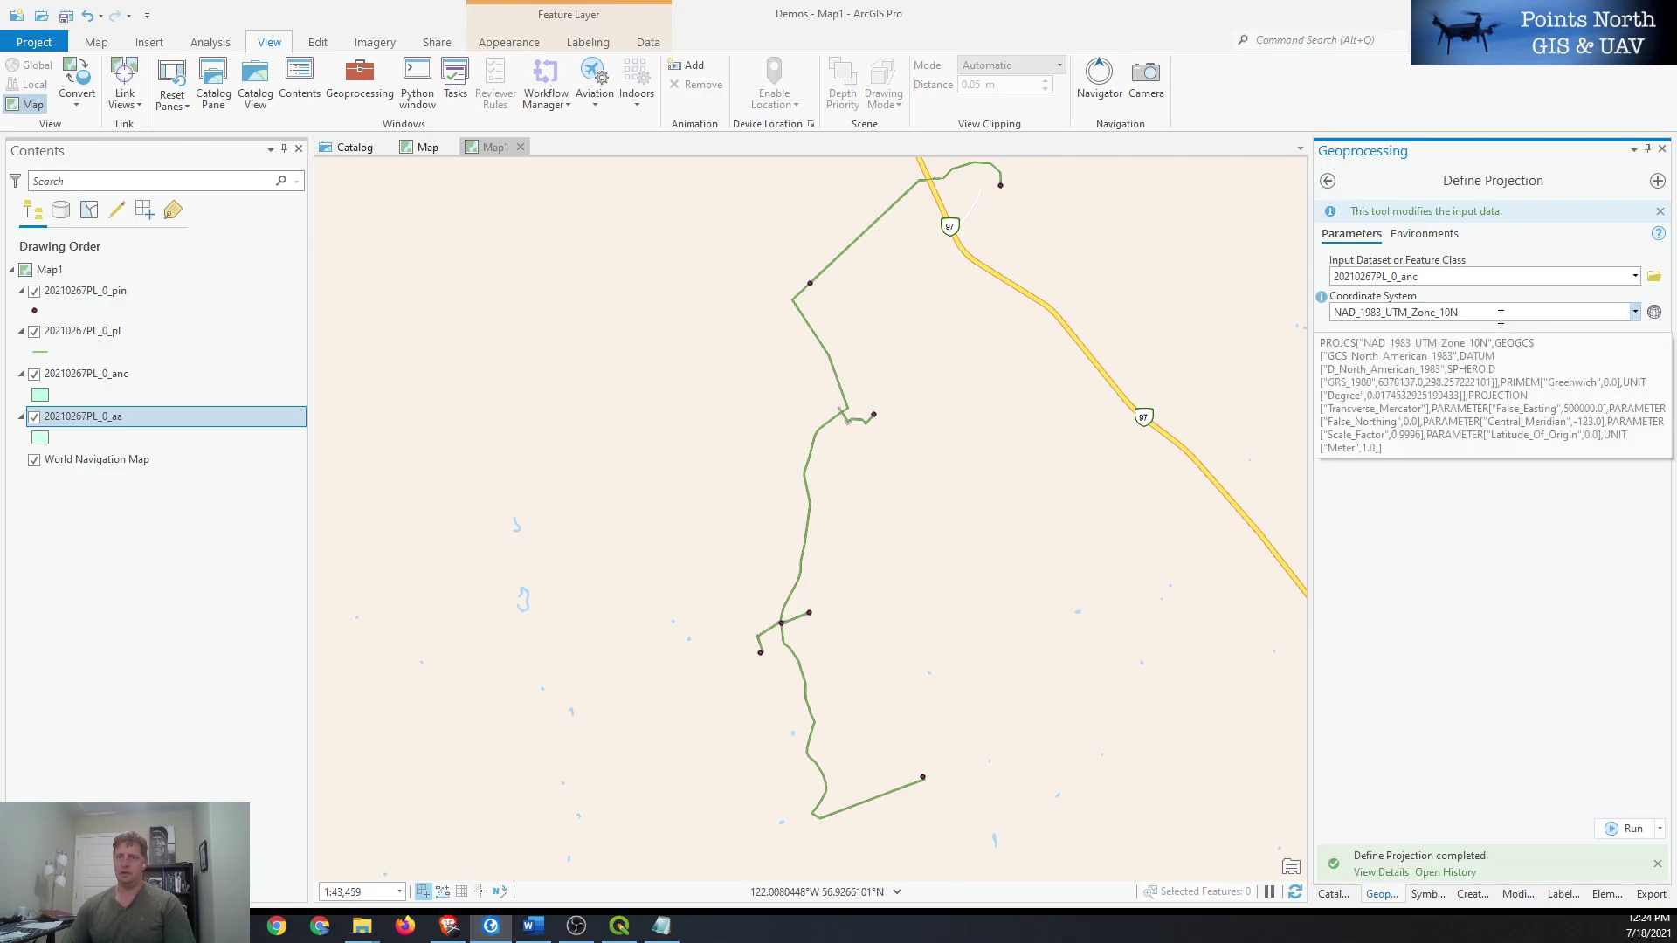
pyautogui.click(1634, 276)
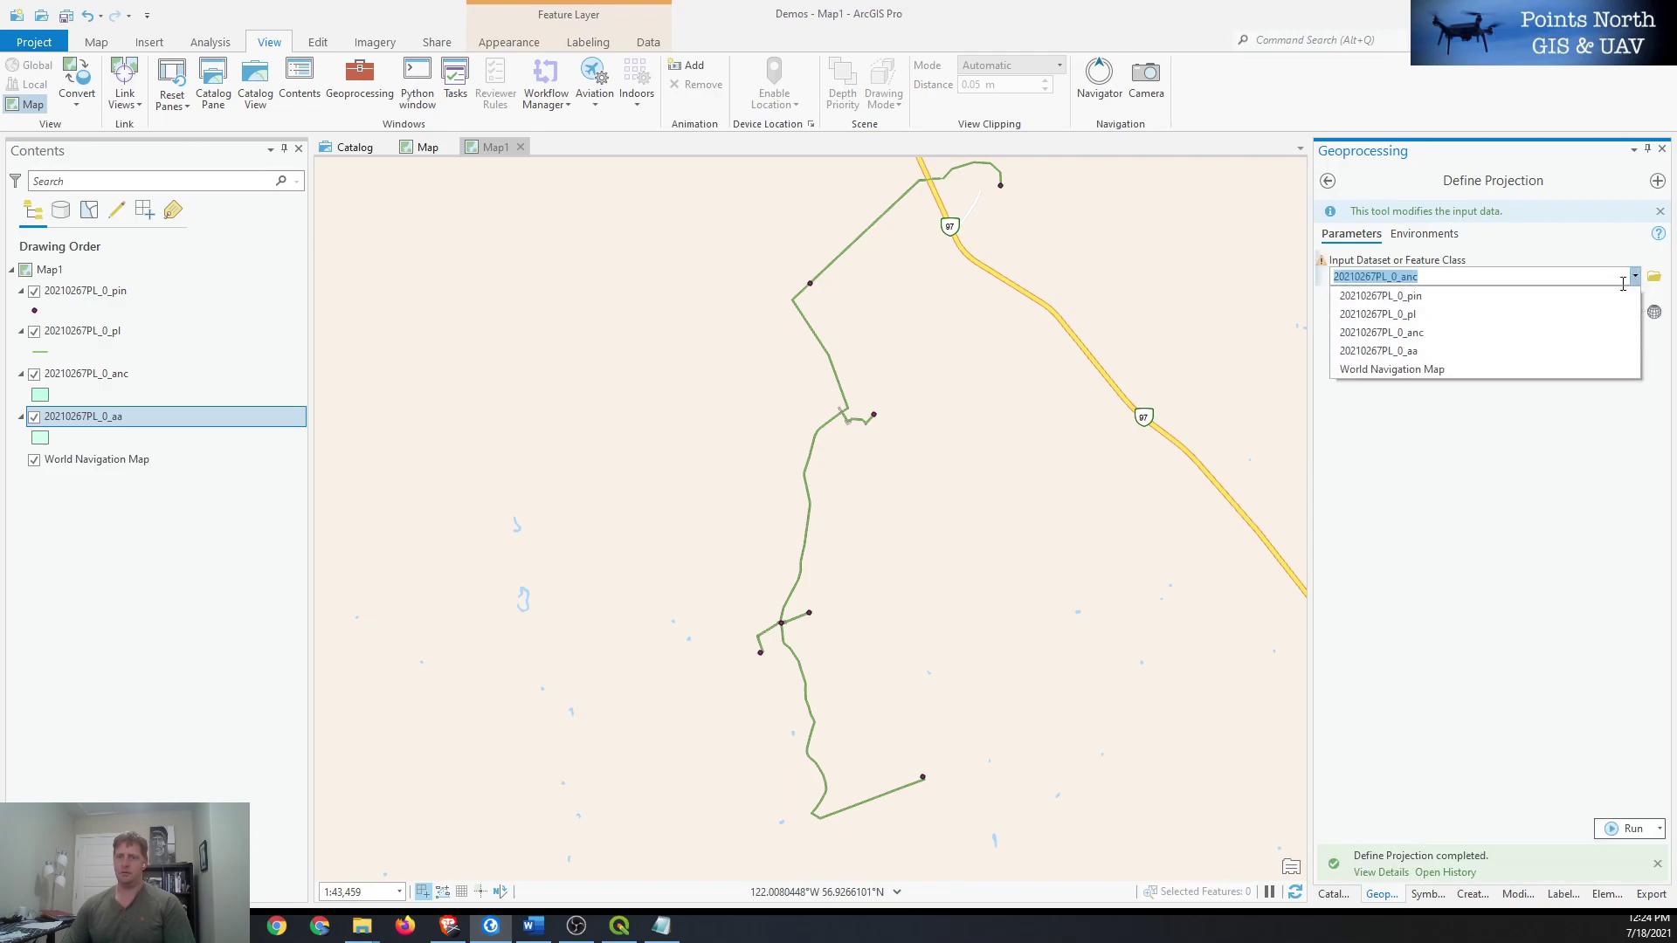
pyautogui.click(1397, 359)
pyautogui.click(1626, 826)
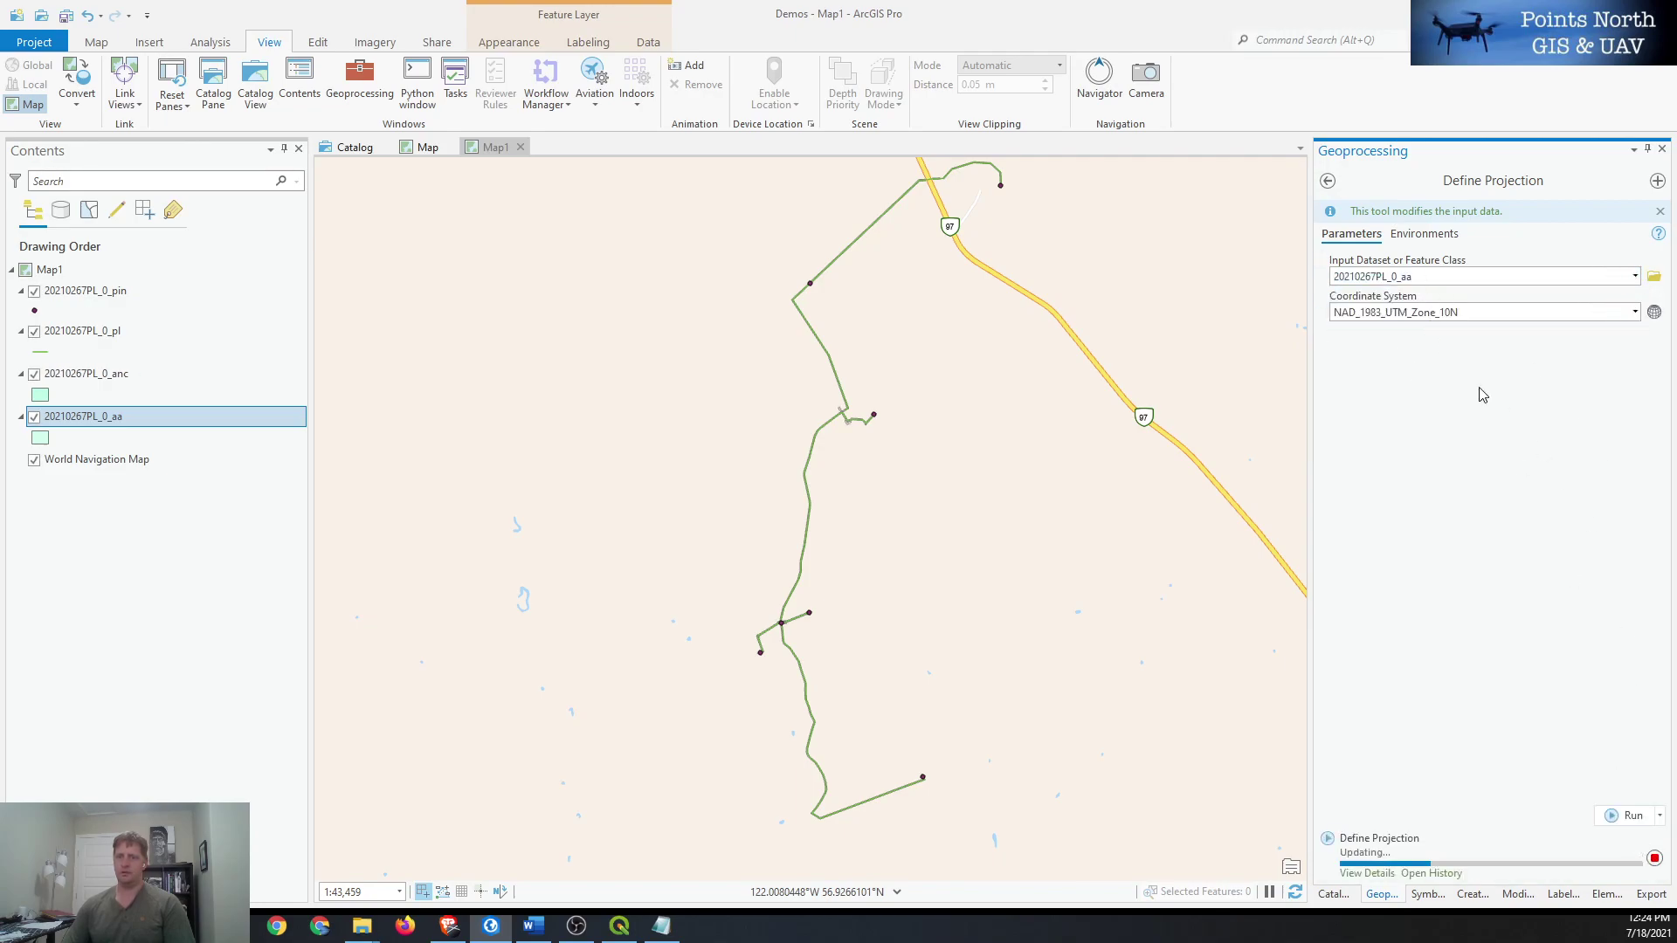
pyautogui.click(818, 390)
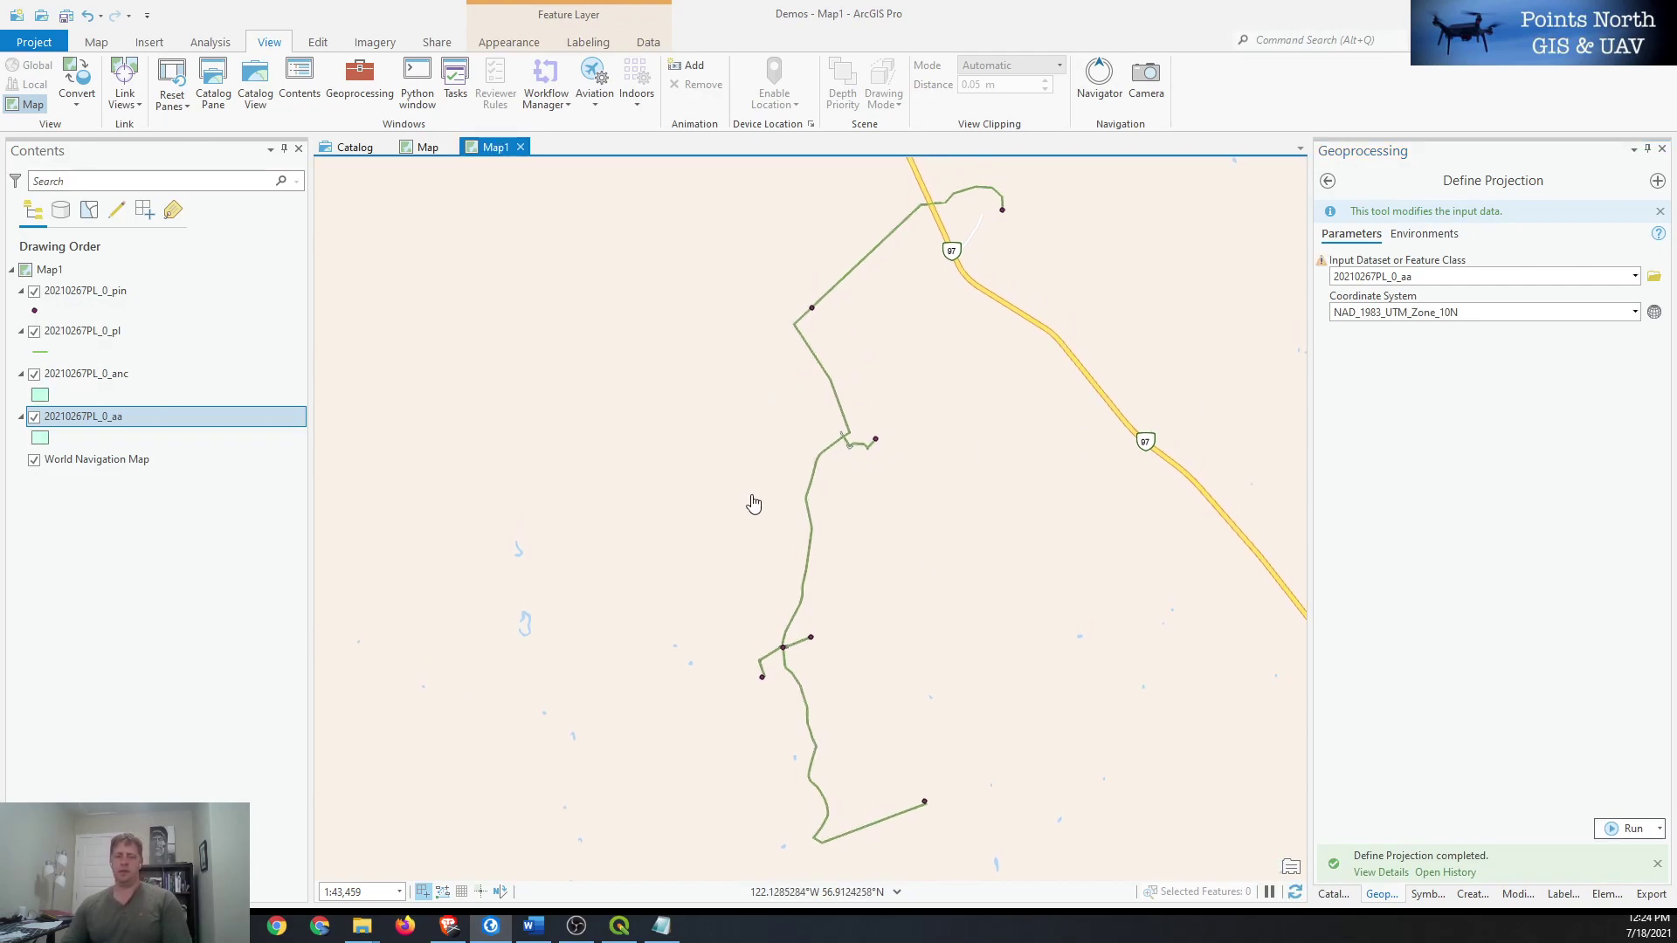
# - Remove the pin, pl, anc and aa 20210267PL_0 layers from Map1's Contents
pyautogui.click(129, 292)
pyautogui.keyDown('shift'); pyautogui.click(119, 418); pyautogui.keyUp('shift')
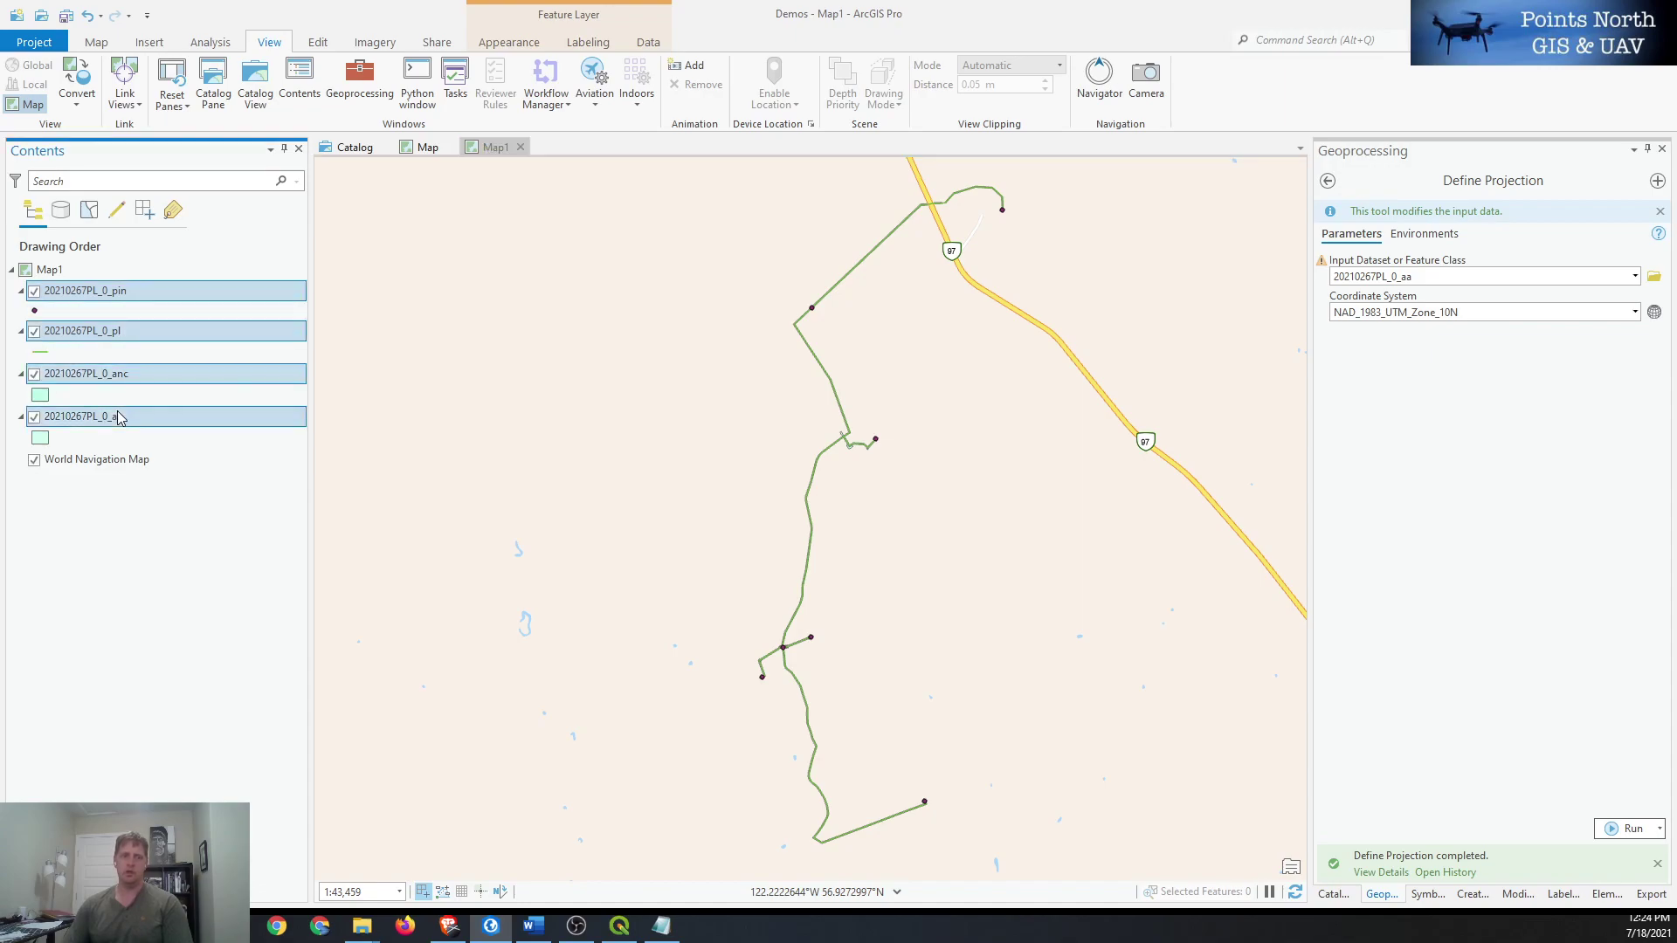
pyautogui.rightClick(119, 418)
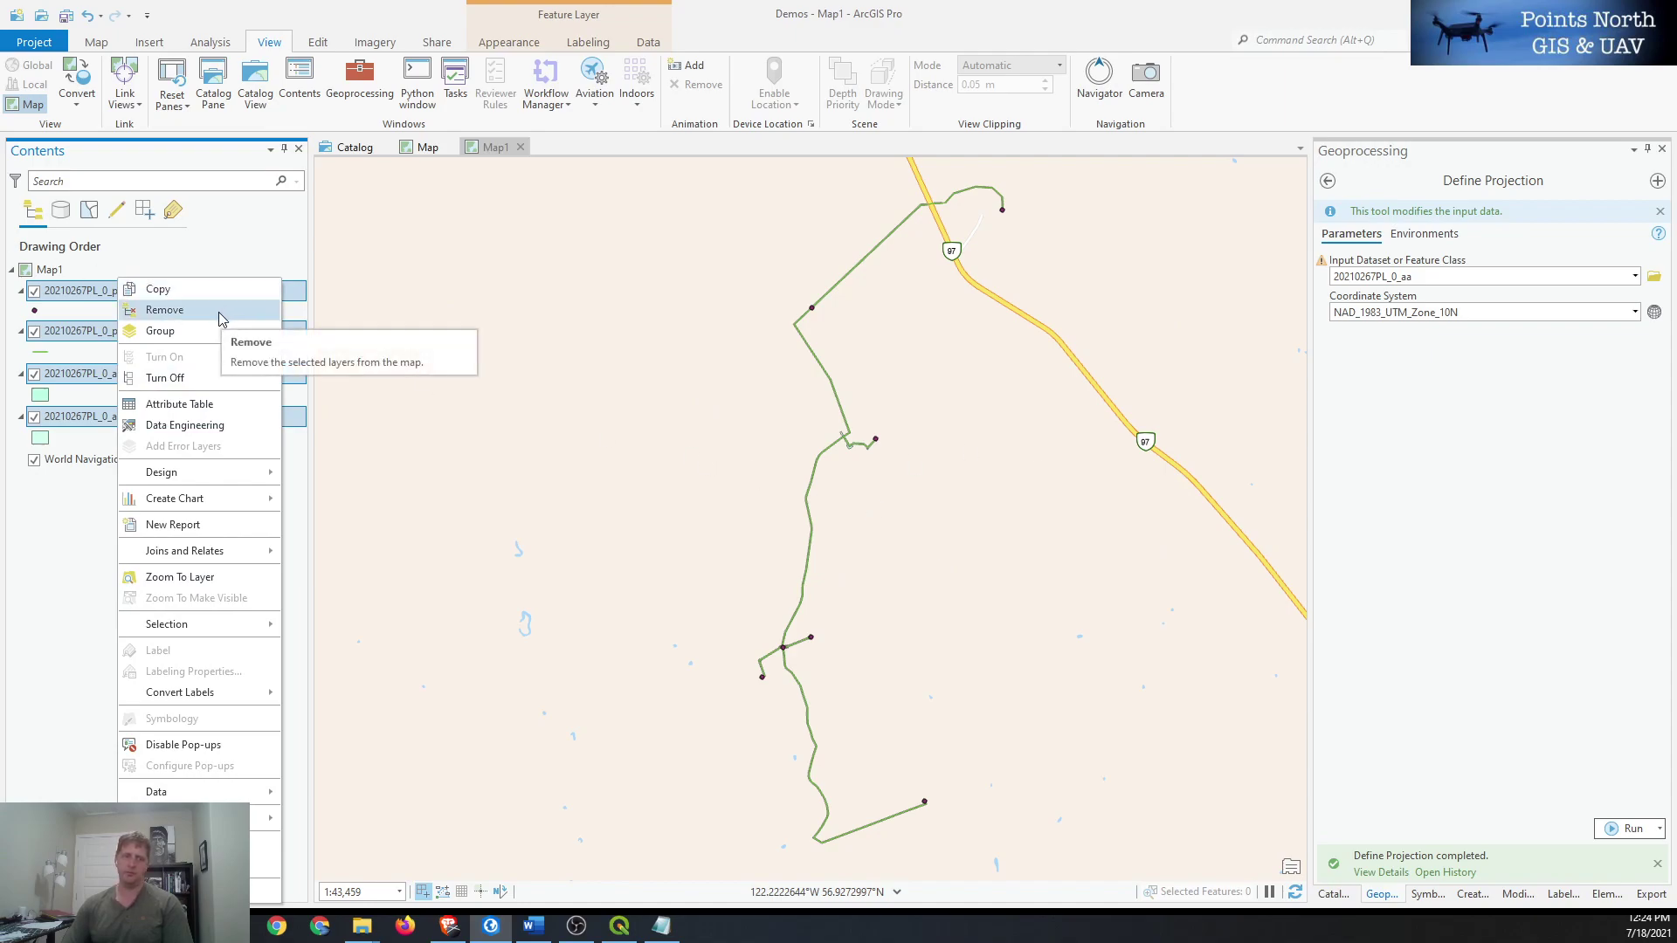
pyautogui.click(165, 310)
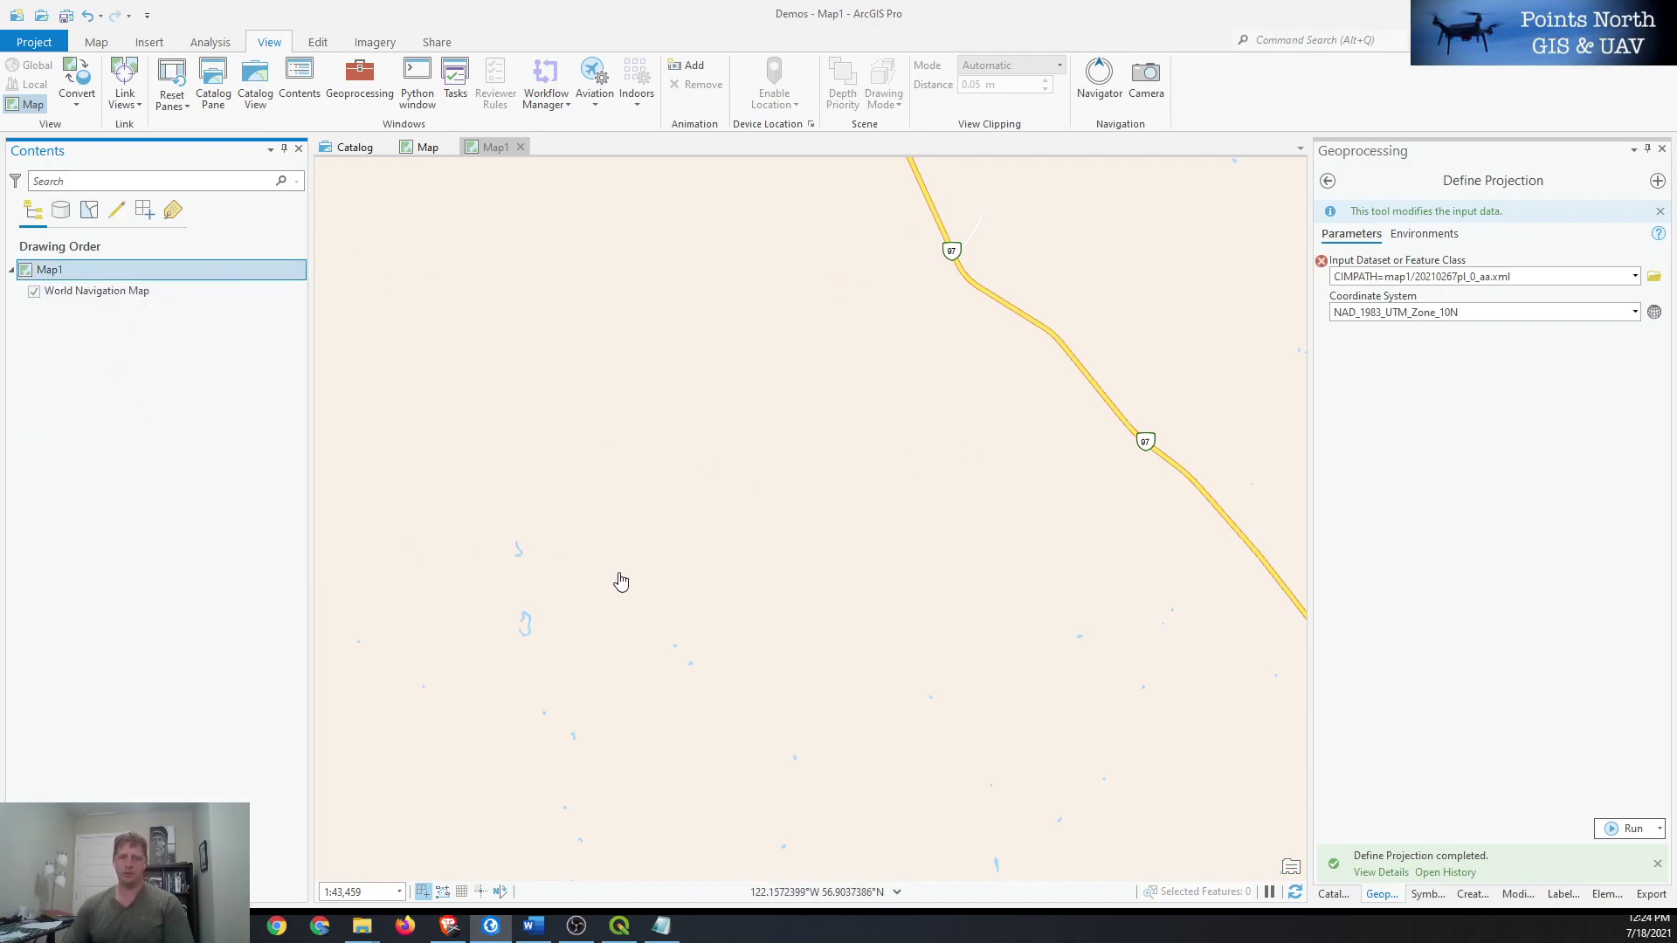
# - Select the aa, anc, pin and pl .shp files in Explorer and drag them onto the map
pyautogui.hotkey('alt', 'Tab')
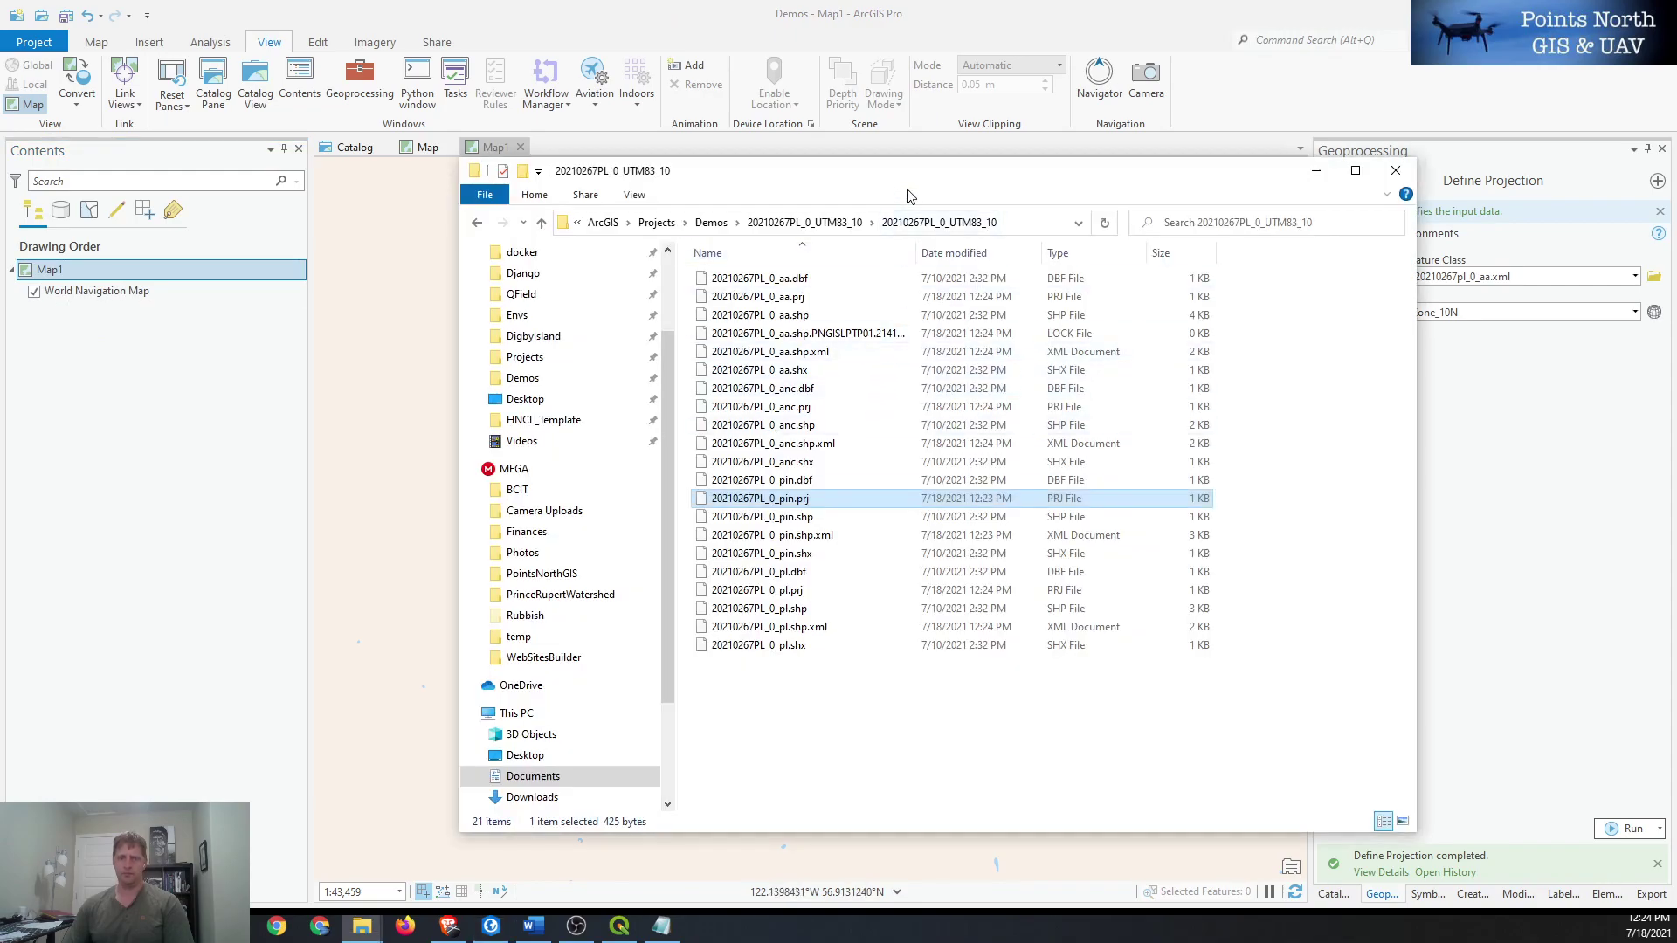
pyautogui.click(768, 316)
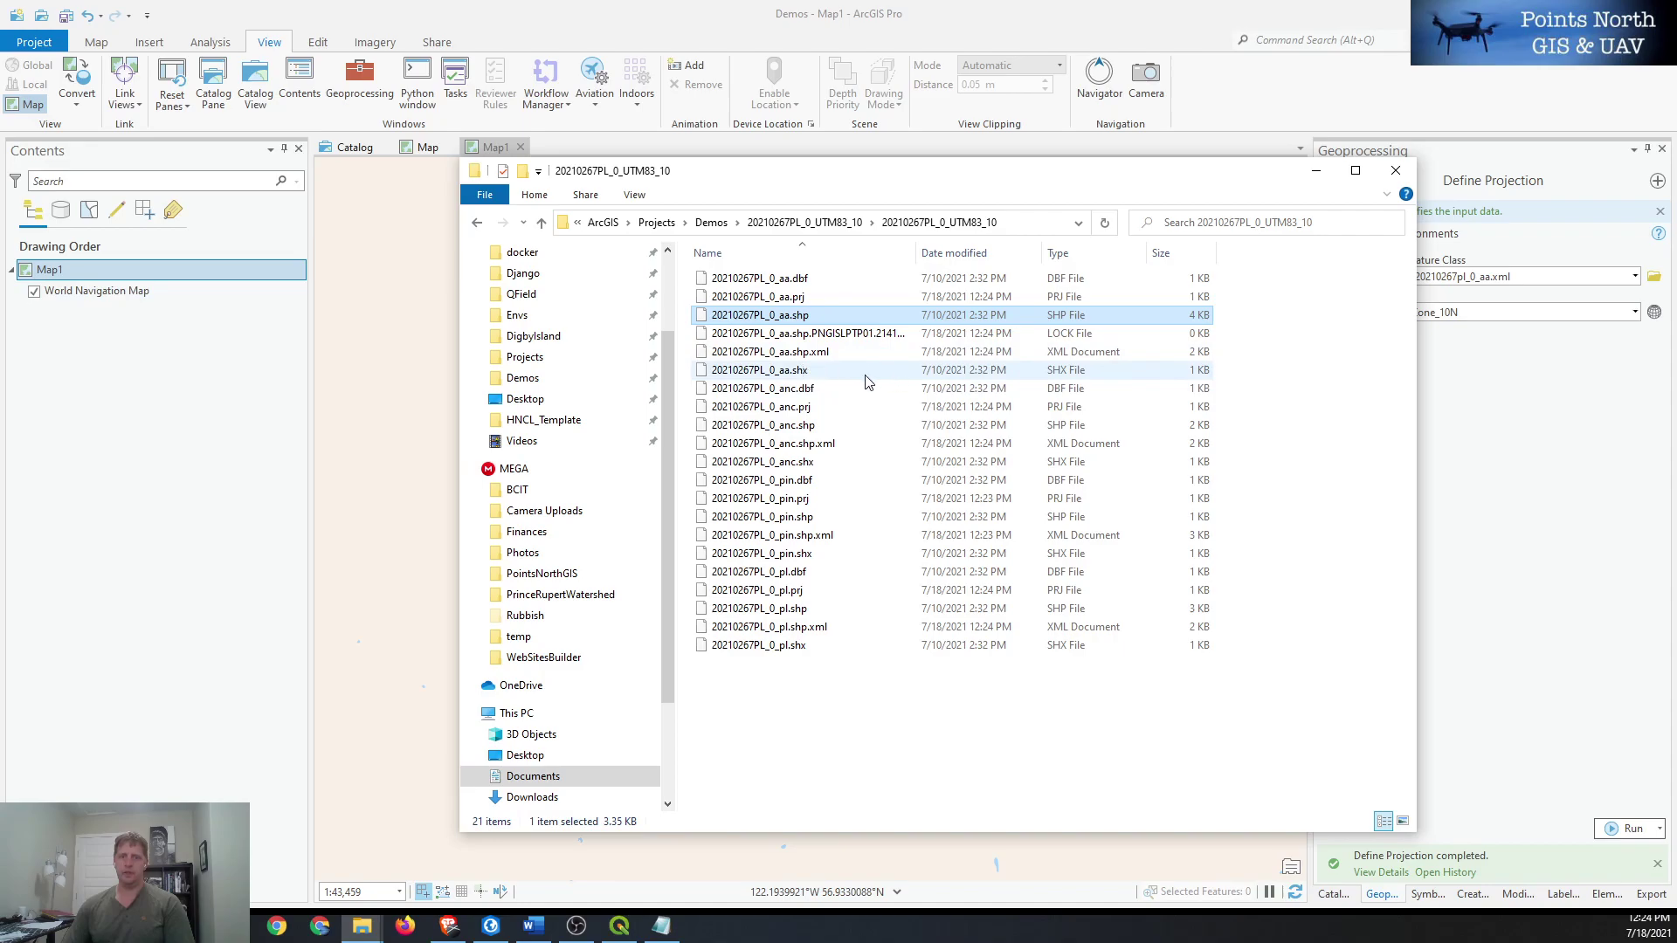
pyautogui.keyDown('ctrl'); pyautogui.click(795, 428); pyautogui.keyUp('ctrl')
pyautogui.keyDown('ctrl'); pyautogui.click(786, 517); pyautogui.keyUp('ctrl')
pyautogui.keyDown('ctrl'); pyautogui.click(781, 609); pyautogui.keyUp('ctrl')
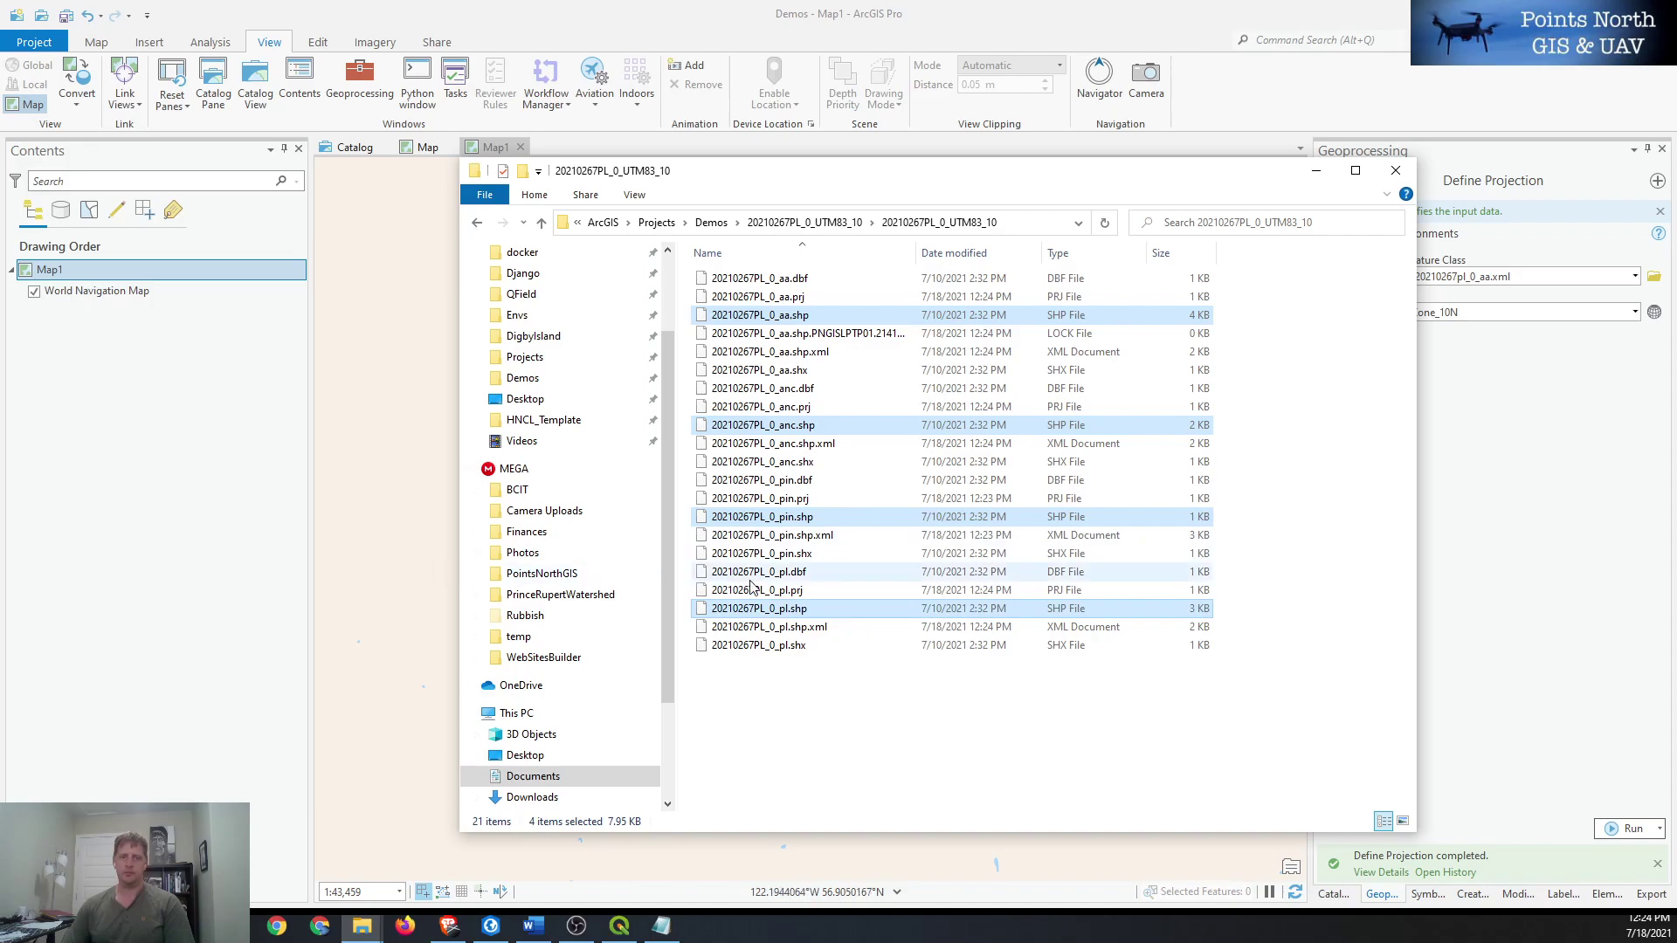
pyautogui.moveTo(753, 612); pyautogui.dragTo(412, 524)
# - Add the four shapefiles as layers and set Map1's coordinate system to WGS 1984
pyautogui.click(181, 305)
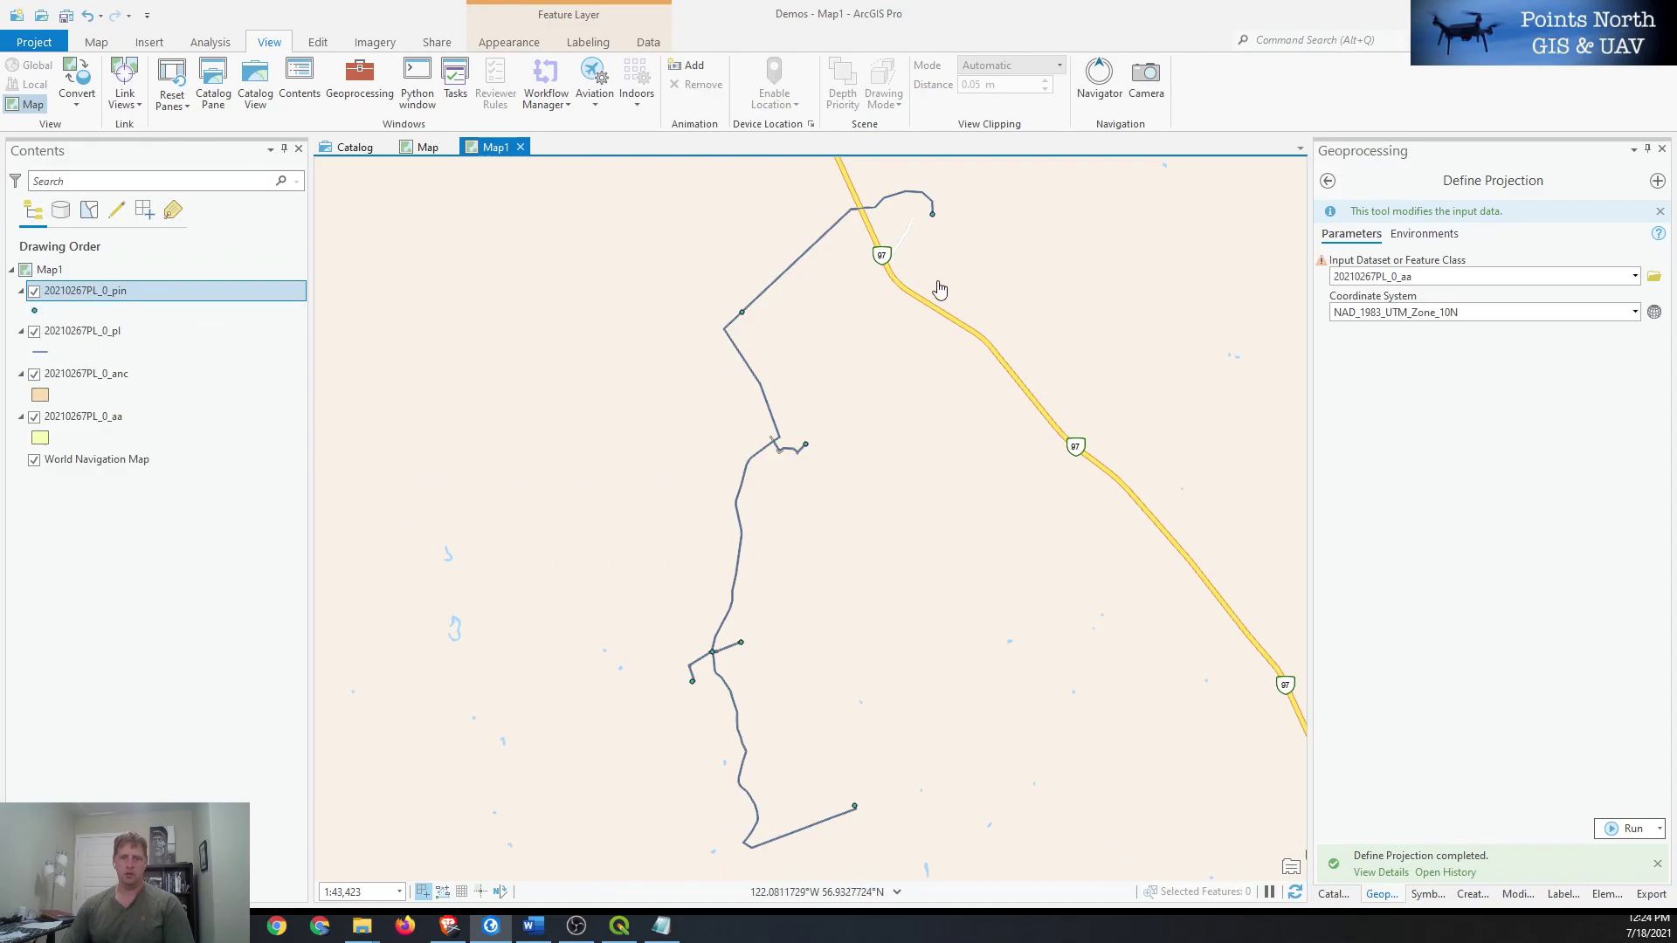
pyautogui.rightClick(59, 277)
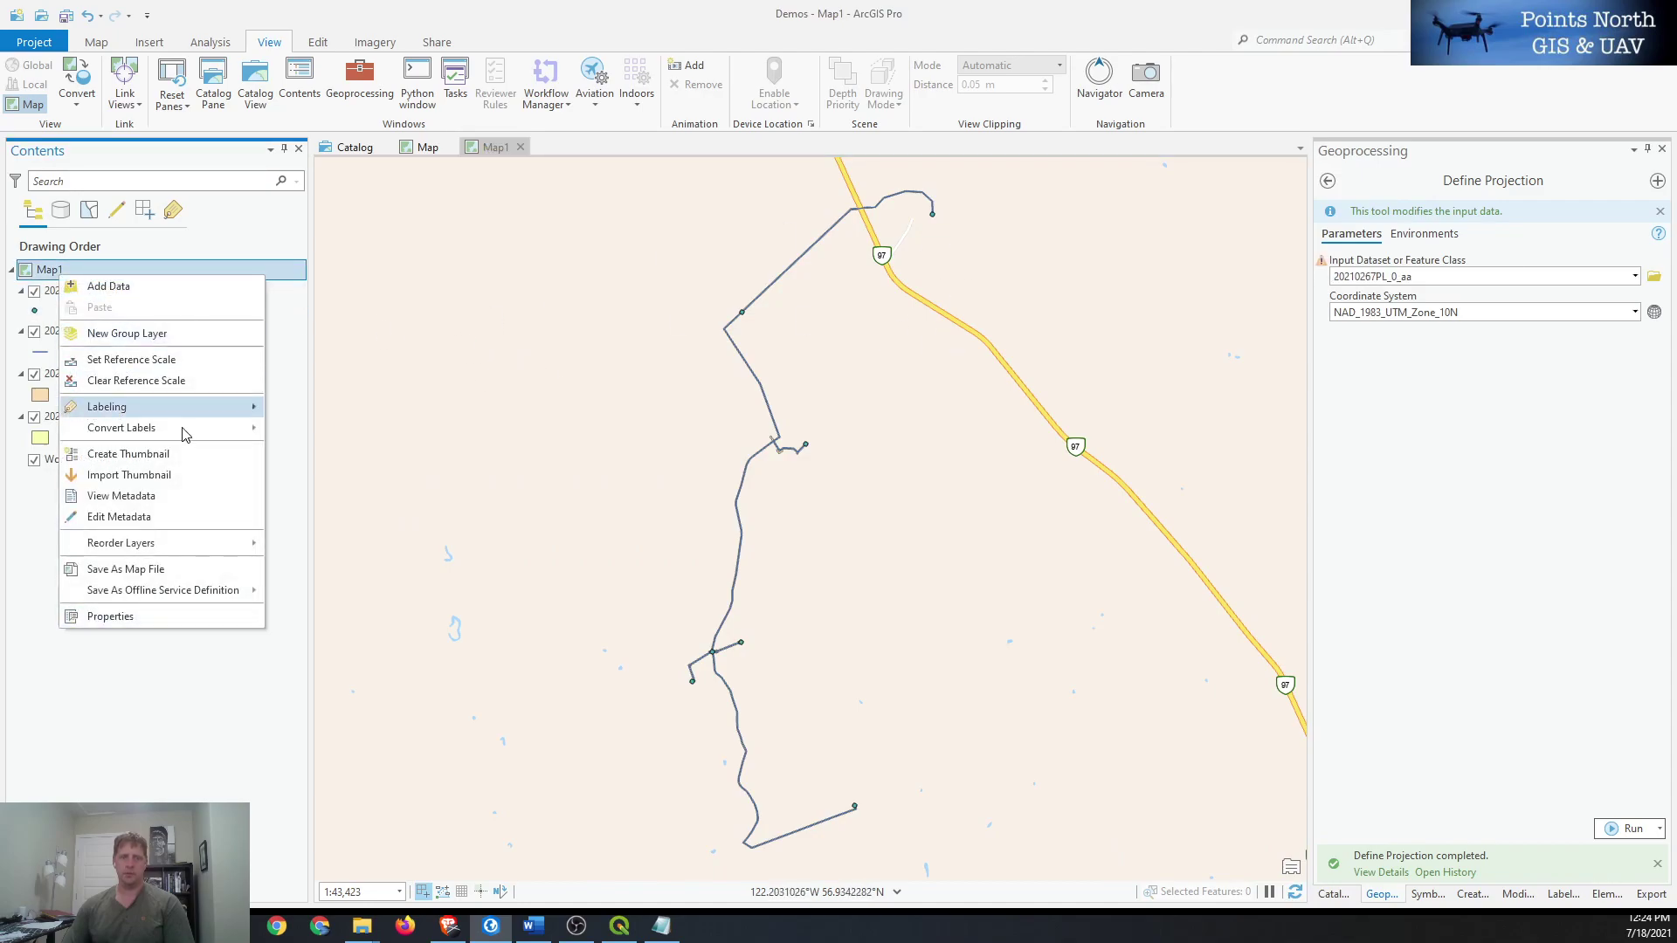
pyautogui.click(156, 617)
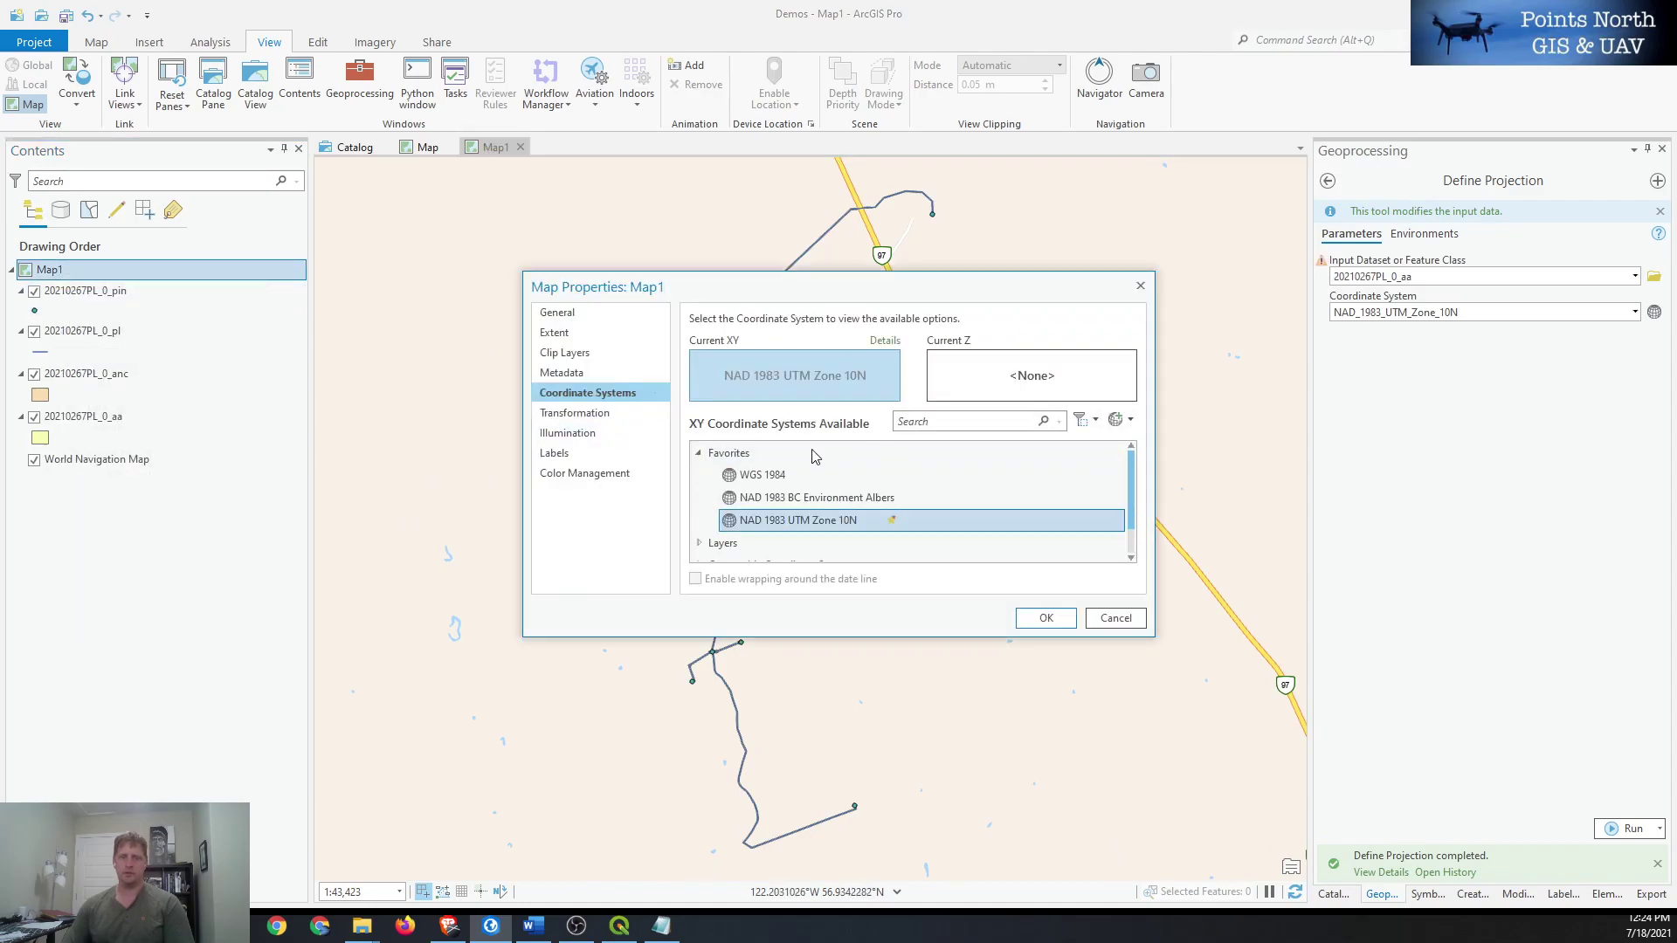
pyautogui.click(768, 475)
pyautogui.click(1048, 618)
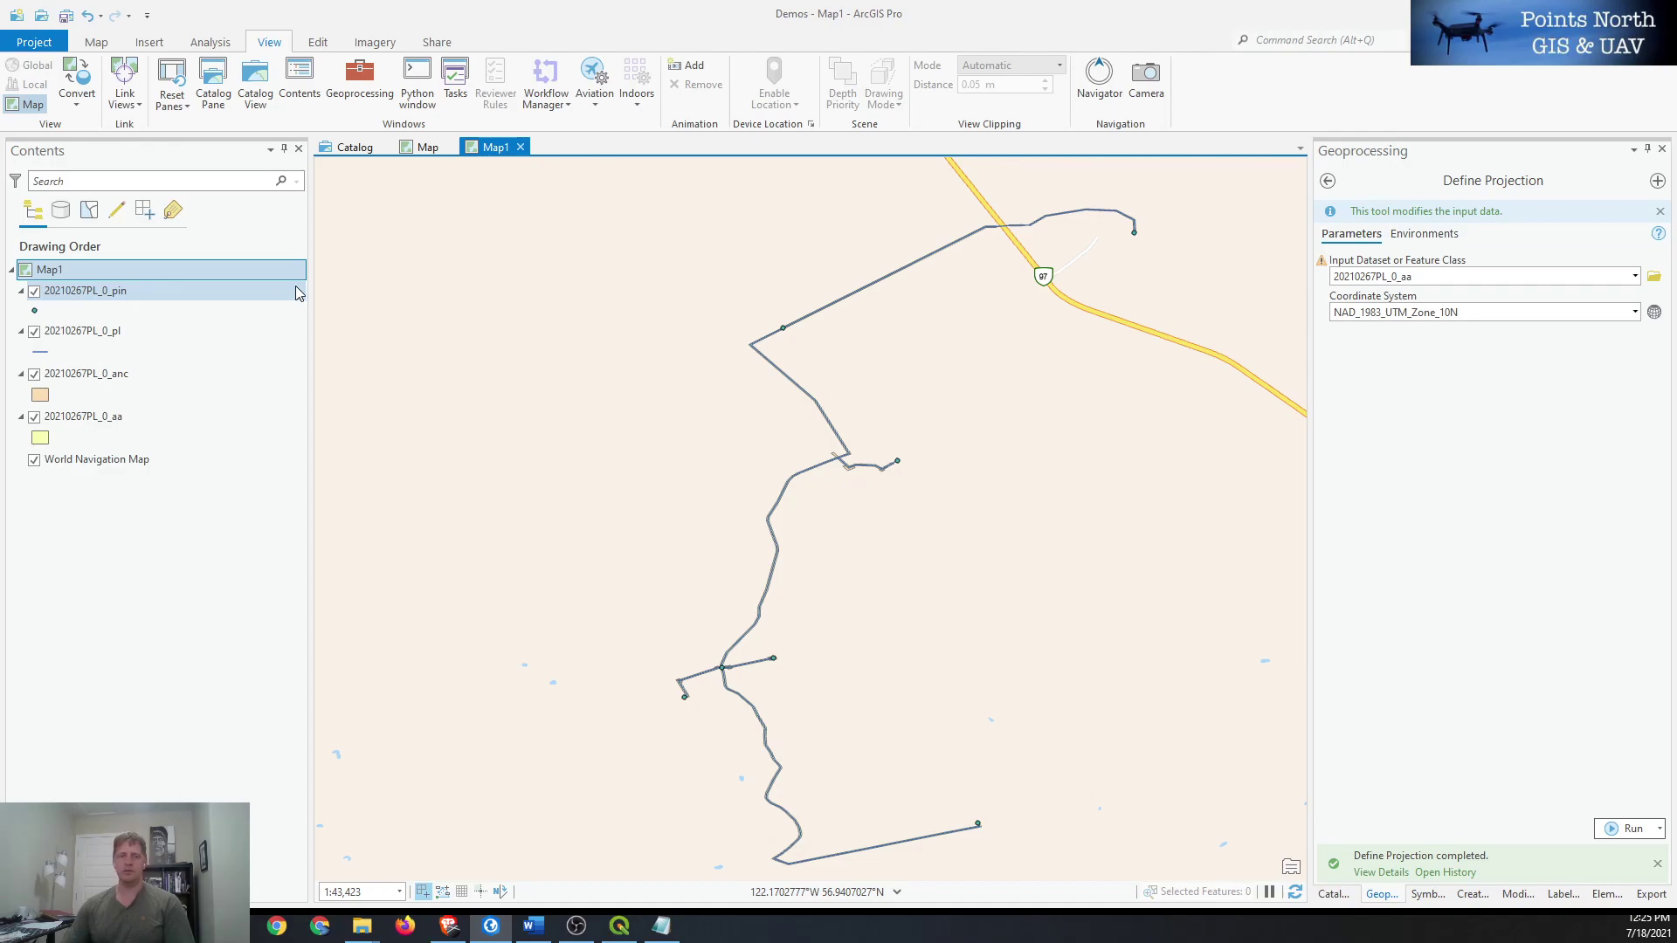
# - Pan the map to frame the pl line and pin points beside Highway 97
pyautogui.moveTo(905, 494)
pyautogui.mouseDown()
pyautogui.moveTo(878, 468)
pyautogui.moveTo(909, 468)
pyautogui.mouseUp()
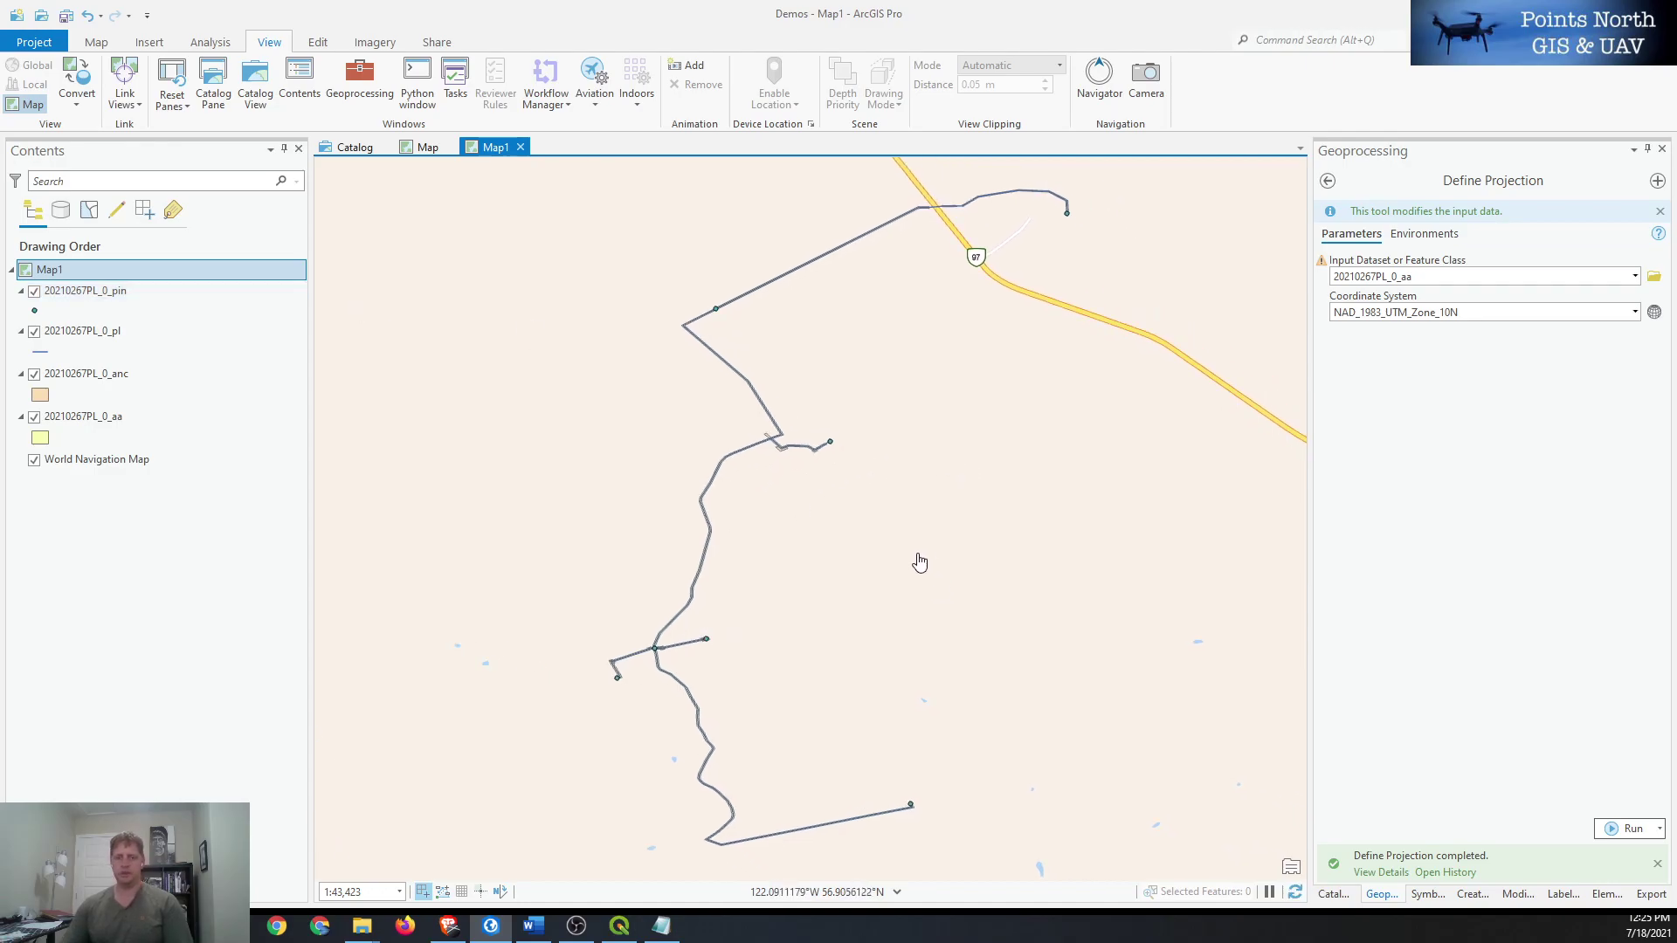
pyautogui.hotkey('alt', 'Tab')
pyautogui.hotkey('alt', 'Tab')
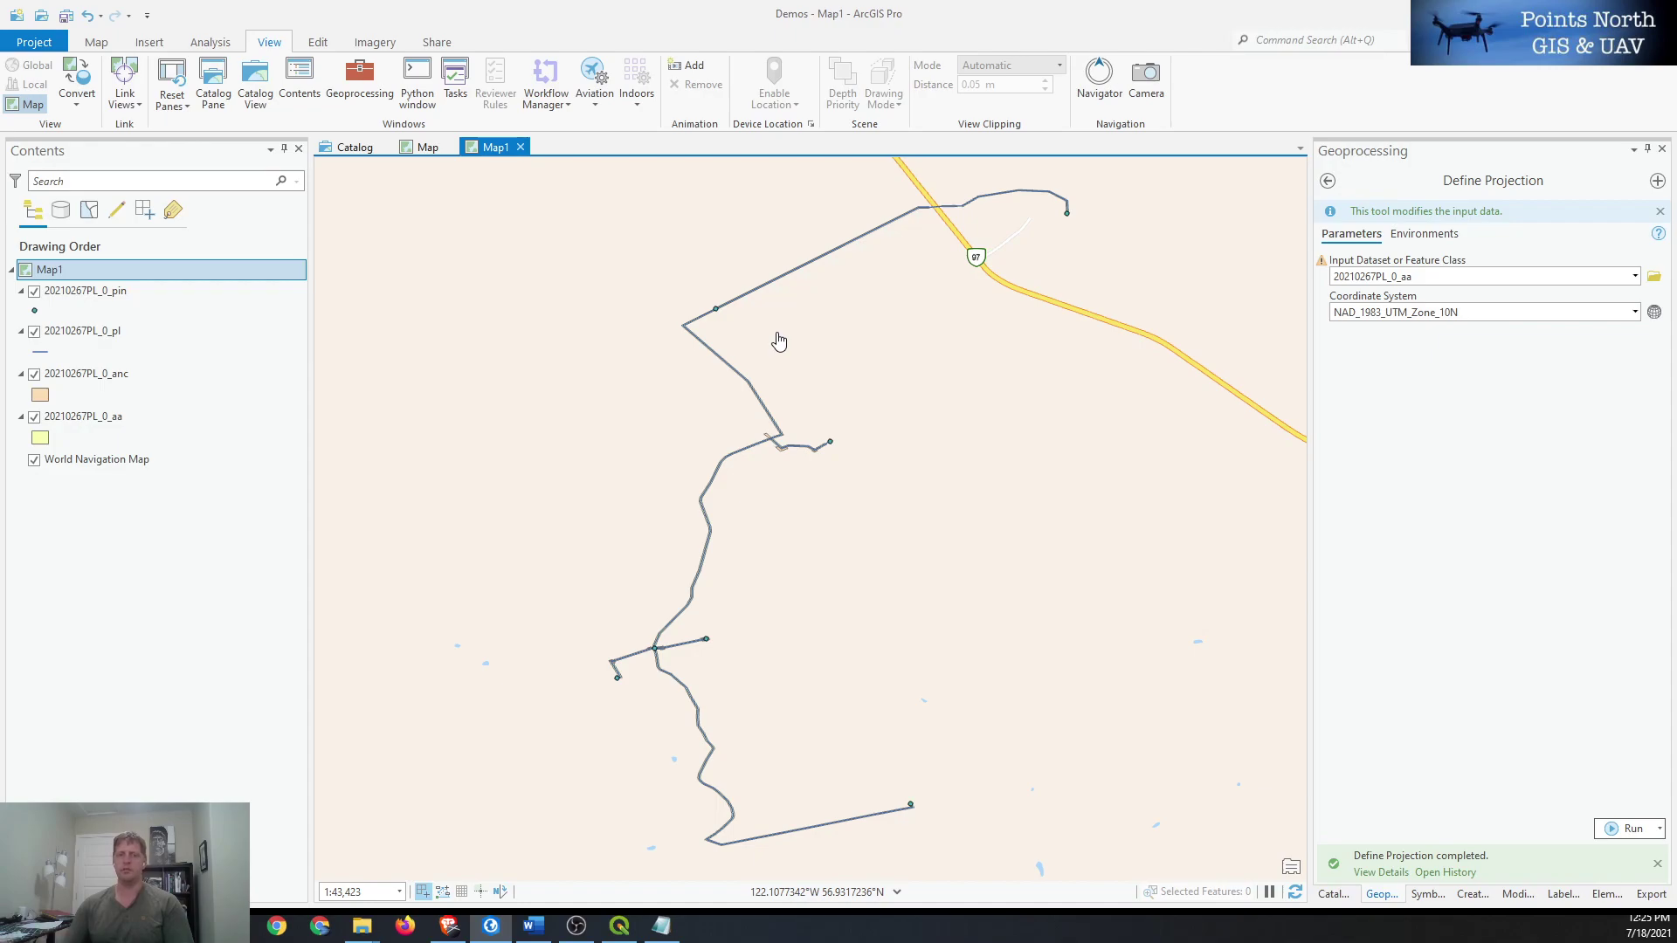
pyautogui.moveTo(850, 423); pyautogui.dragTo(808, 408)
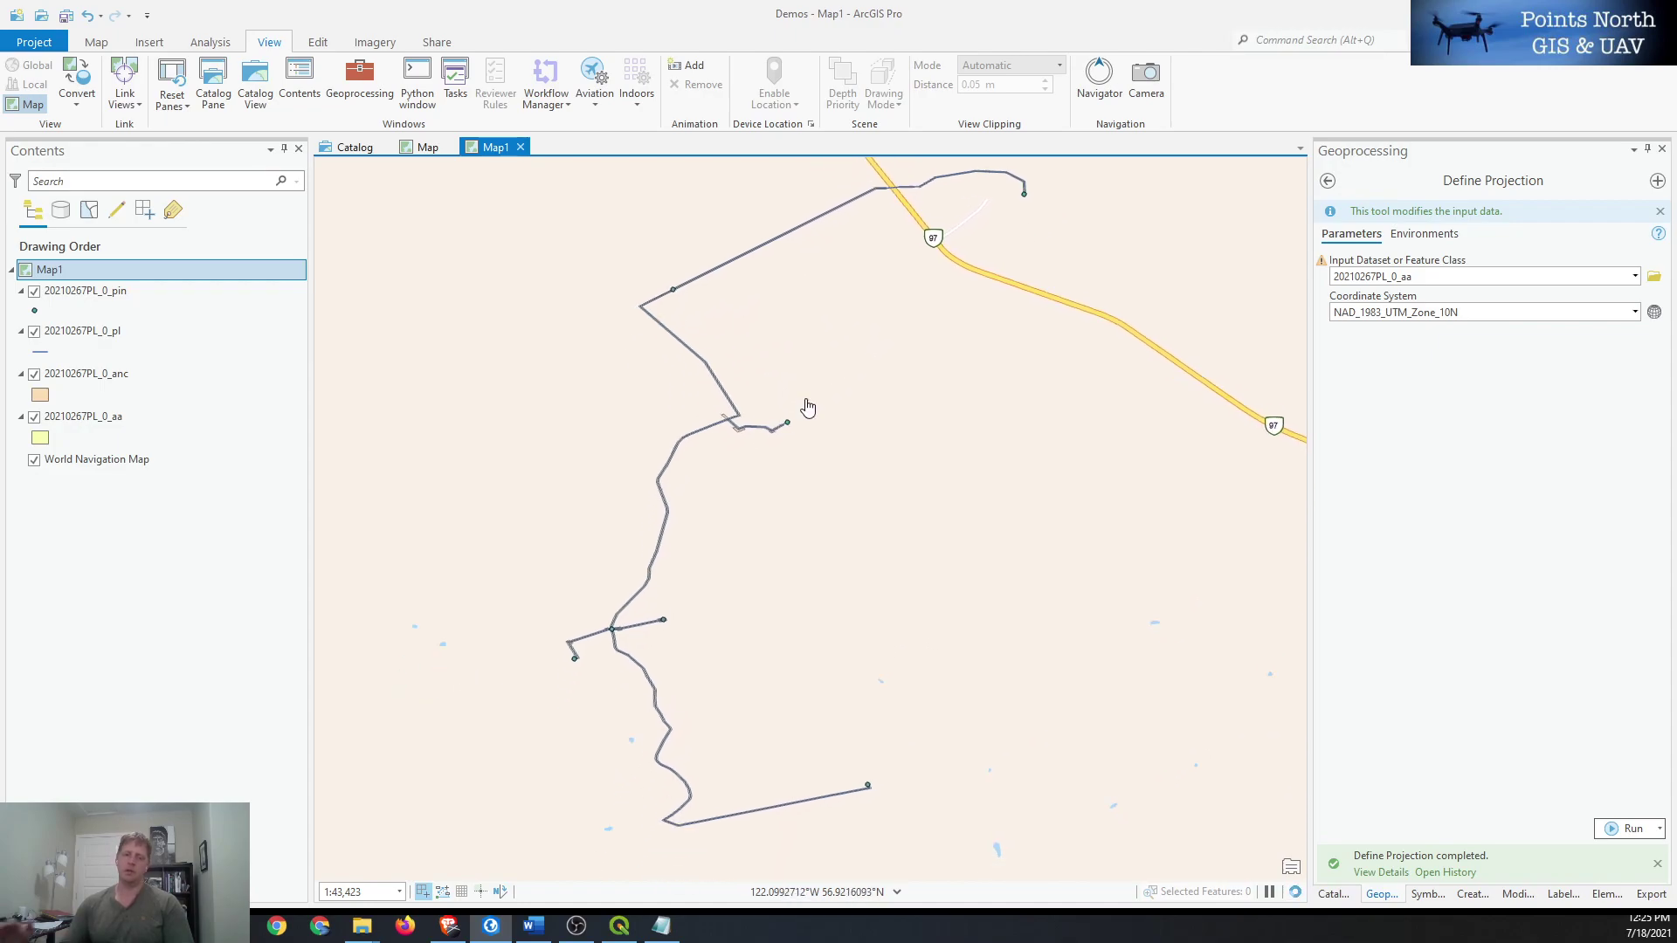